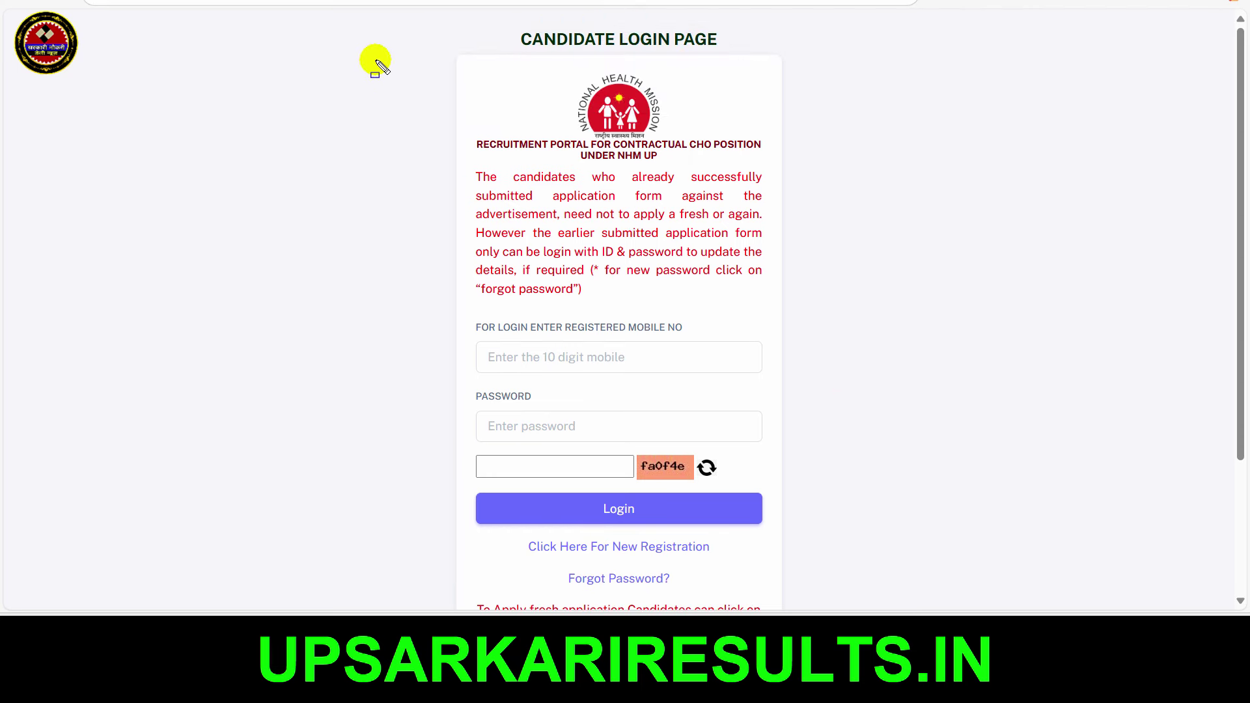
mouse_move(326, 22)
mouse_down()
mouse_move(647, 152)
mouse_move(943, 541)
mouse_move(925, 581)
mouse_move(940, 597)
mouse_up()
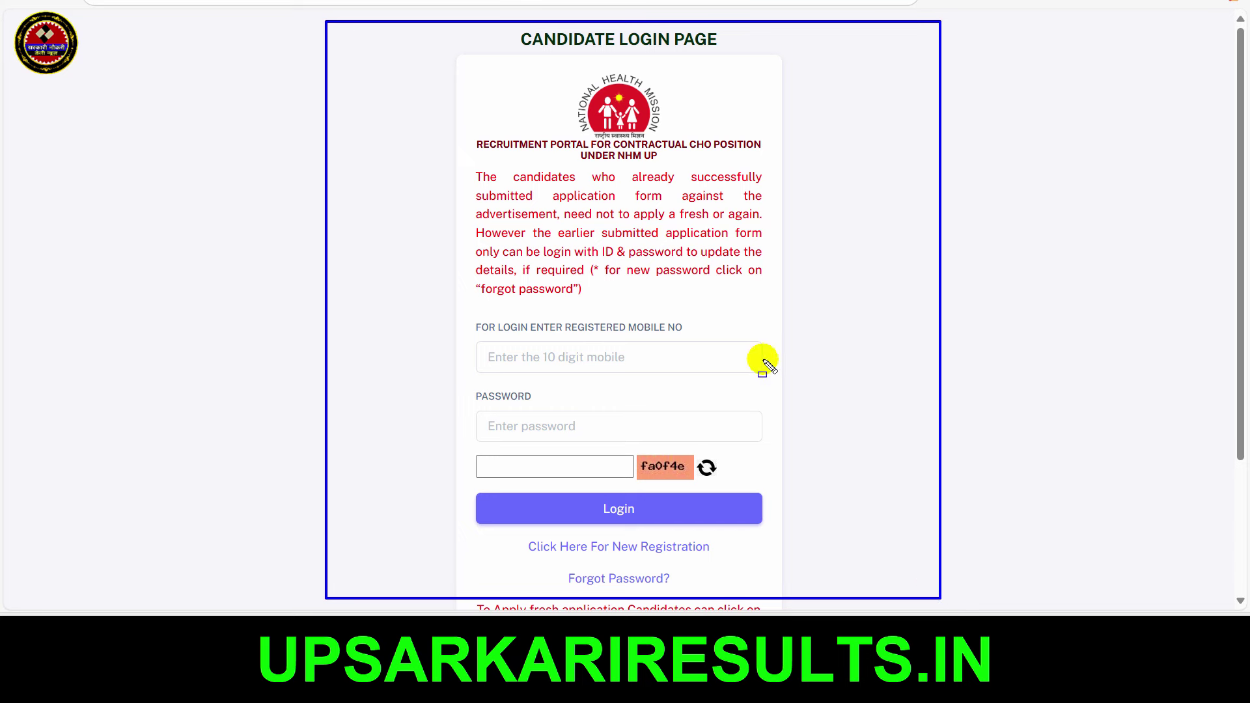
mouse_move(450, 58)
mouse_down()
mouse_move(721, 614)
mouse_move(785, 581)
mouse_up()
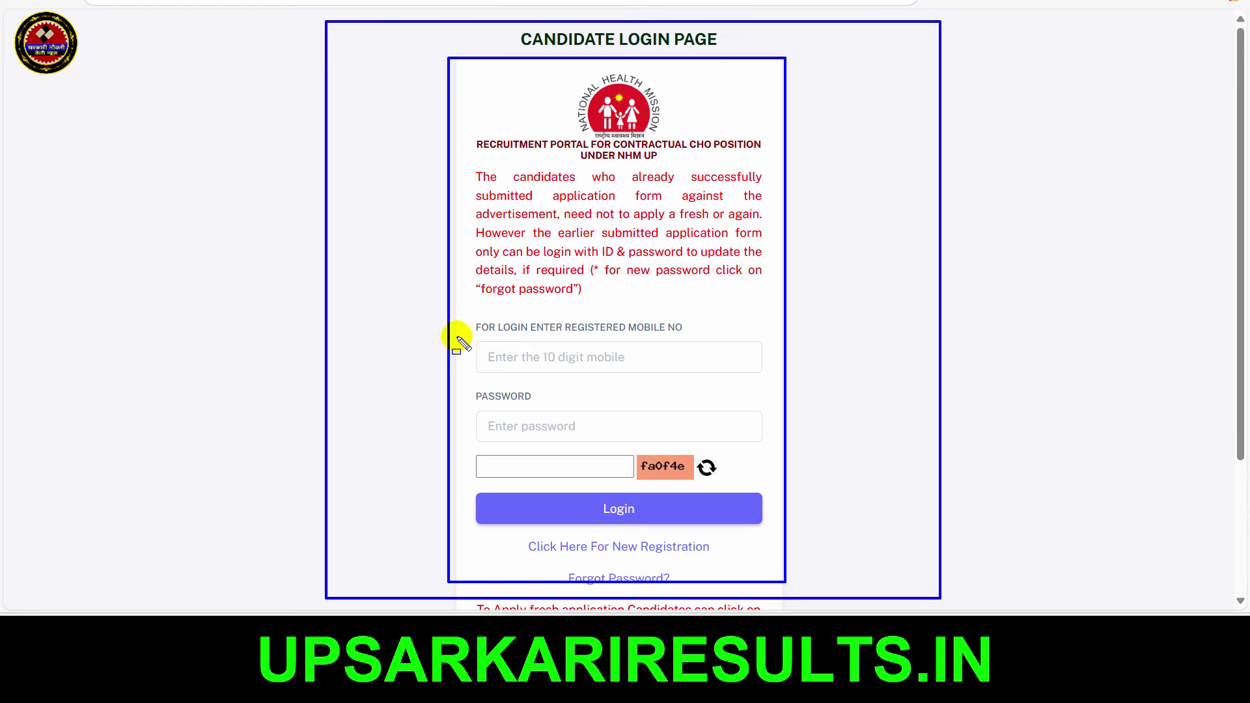
drag(470, 315, 771, 485)
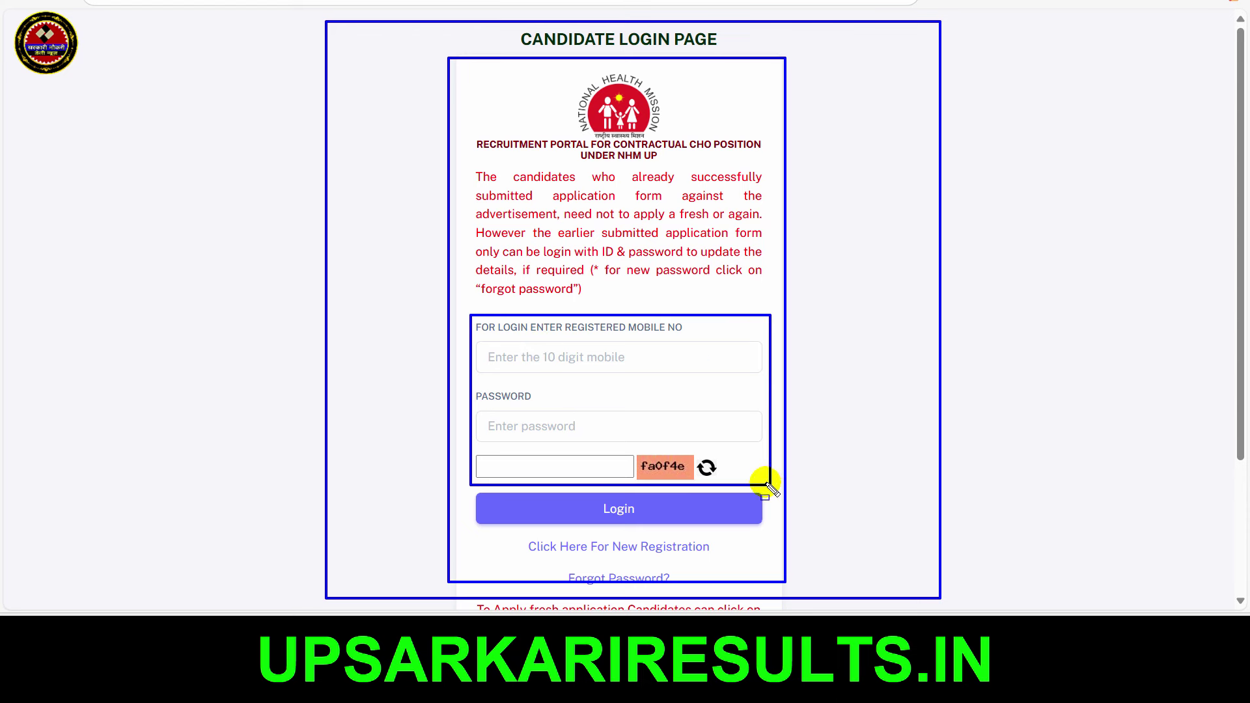
drag(491, 339, 633, 378)
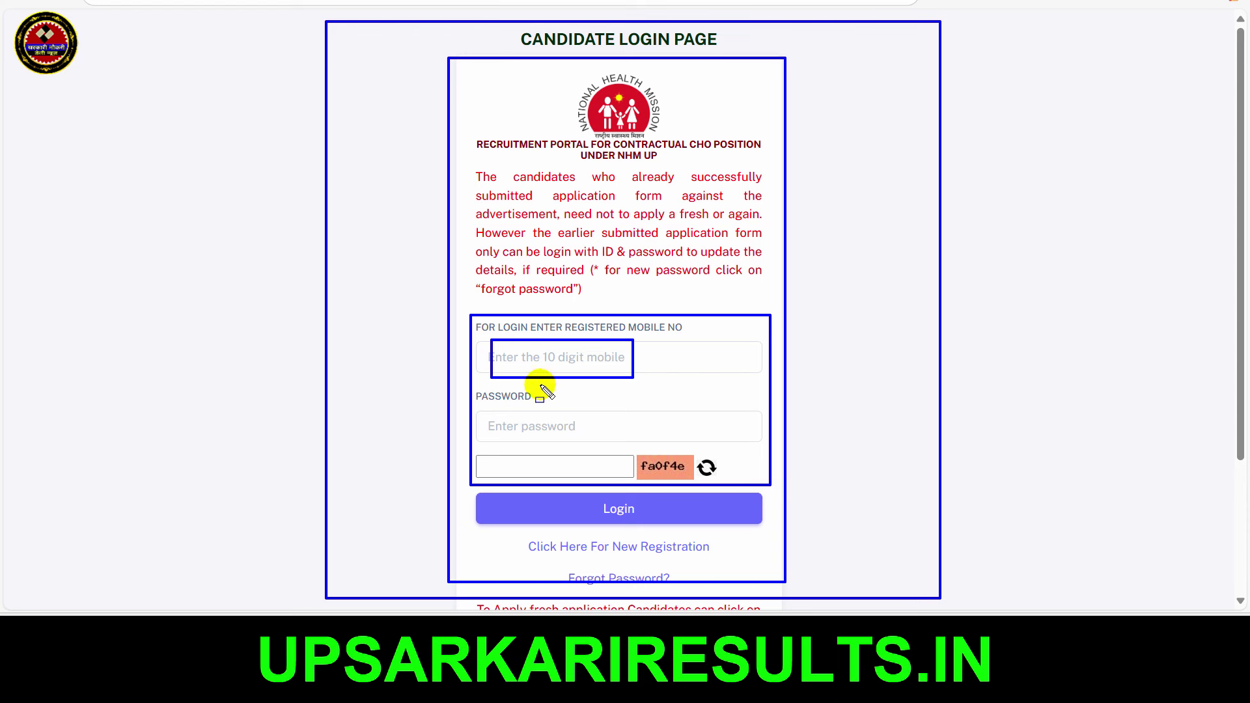
drag(480, 412, 589, 435)
mouse_move(496, 344)
mouse_down()
mouse_move(597, 371)
mouse_move(571, 369)
mouse_up()
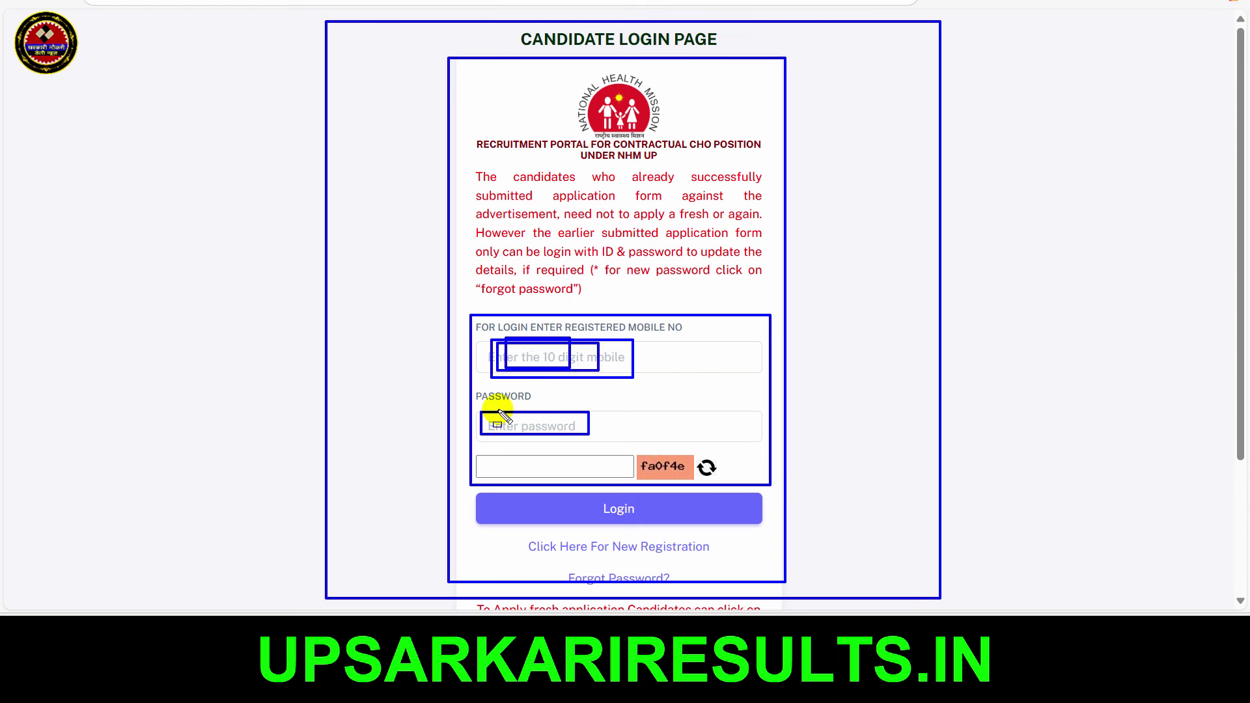
drag(476, 407, 550, 427)
drag(501, 349, 586, 374)
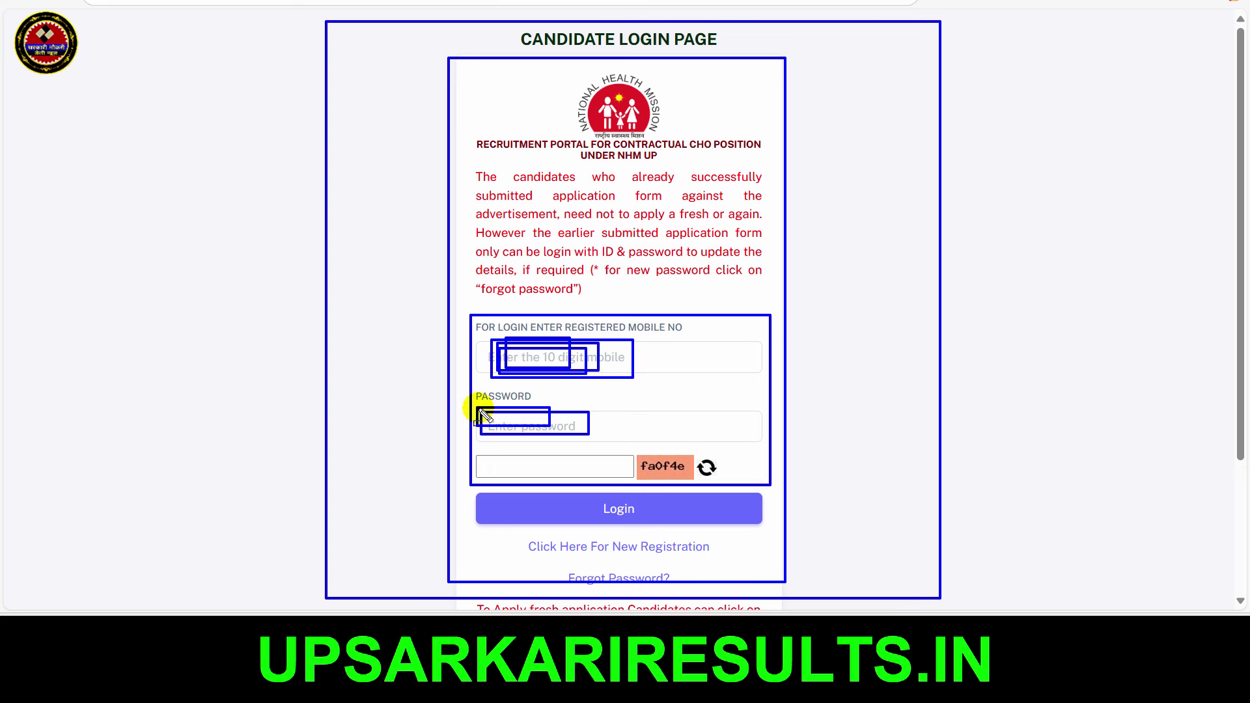
mouse_move(479, 410)
mouse_down()
mouse_move(558, 437)
mouse_move(672, 549)
mouse_move(689, 547)
mouse_up()
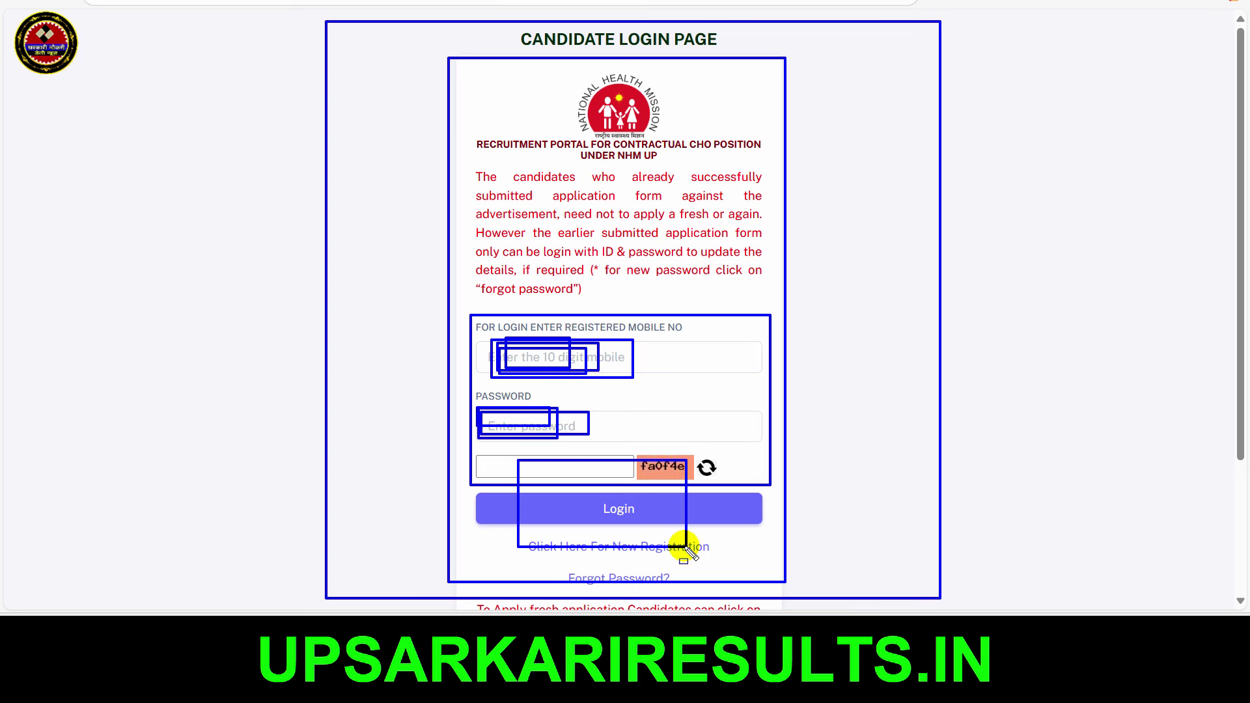
key(Escape)
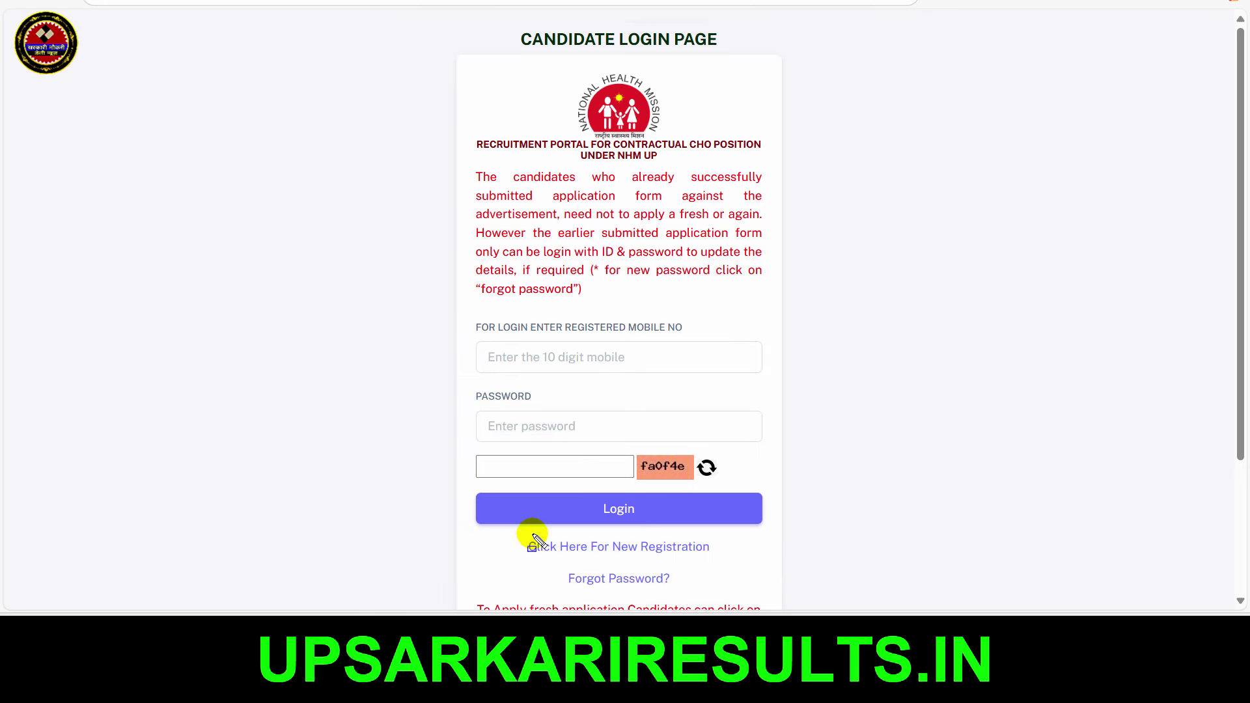
drag(516, 533, 729, 558)
key(Escape)
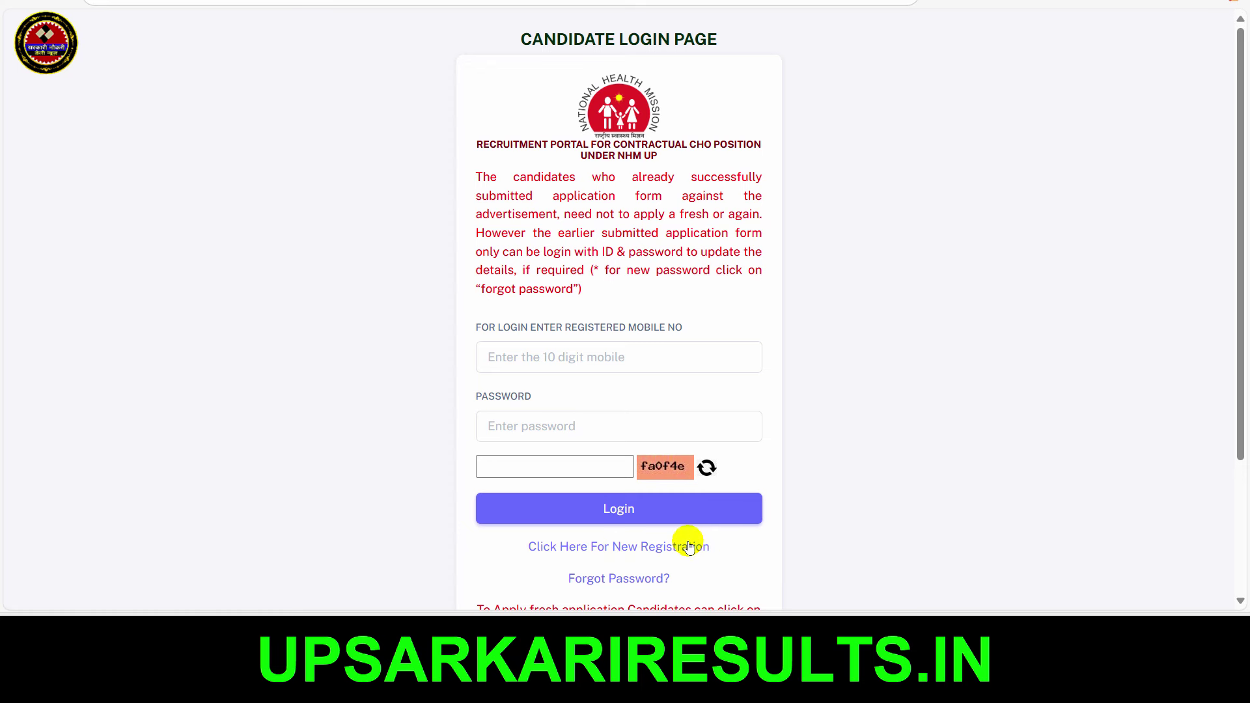
Open the new candidate registration form from the candidate login page and look over its fields
click(687, 545)
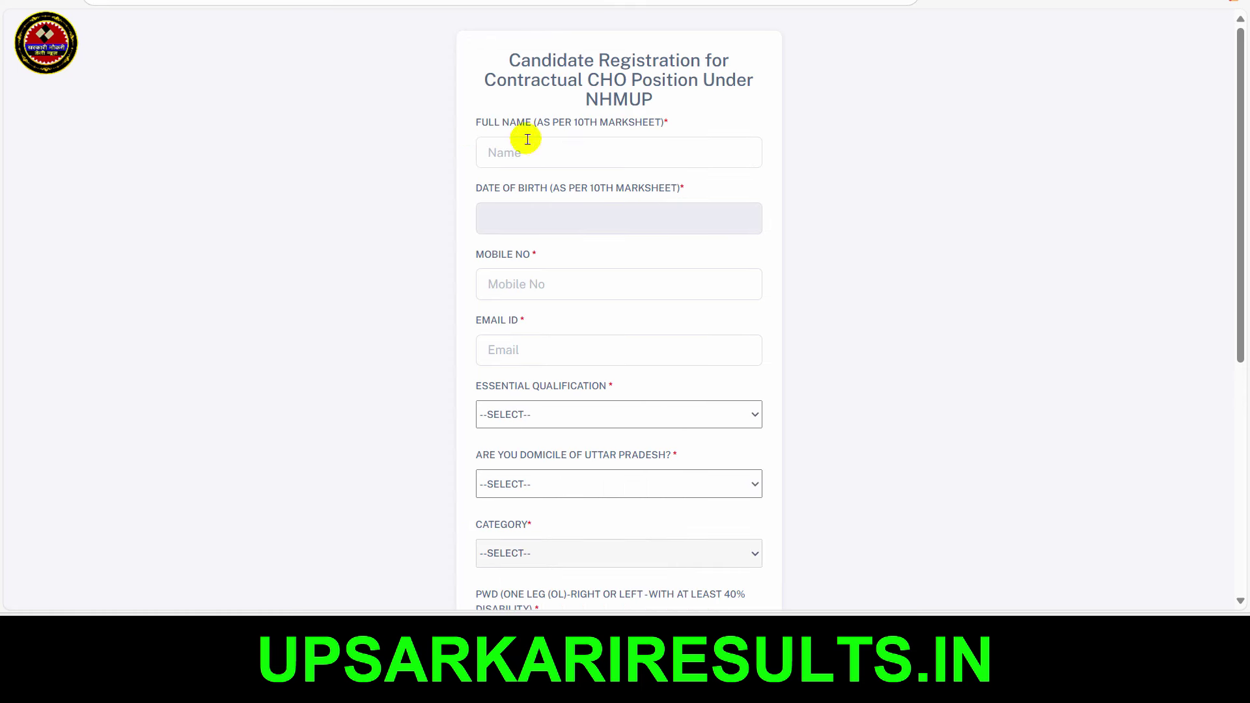
scroll(921, 285, down, 4)
scroll(915, 290, up, 4)
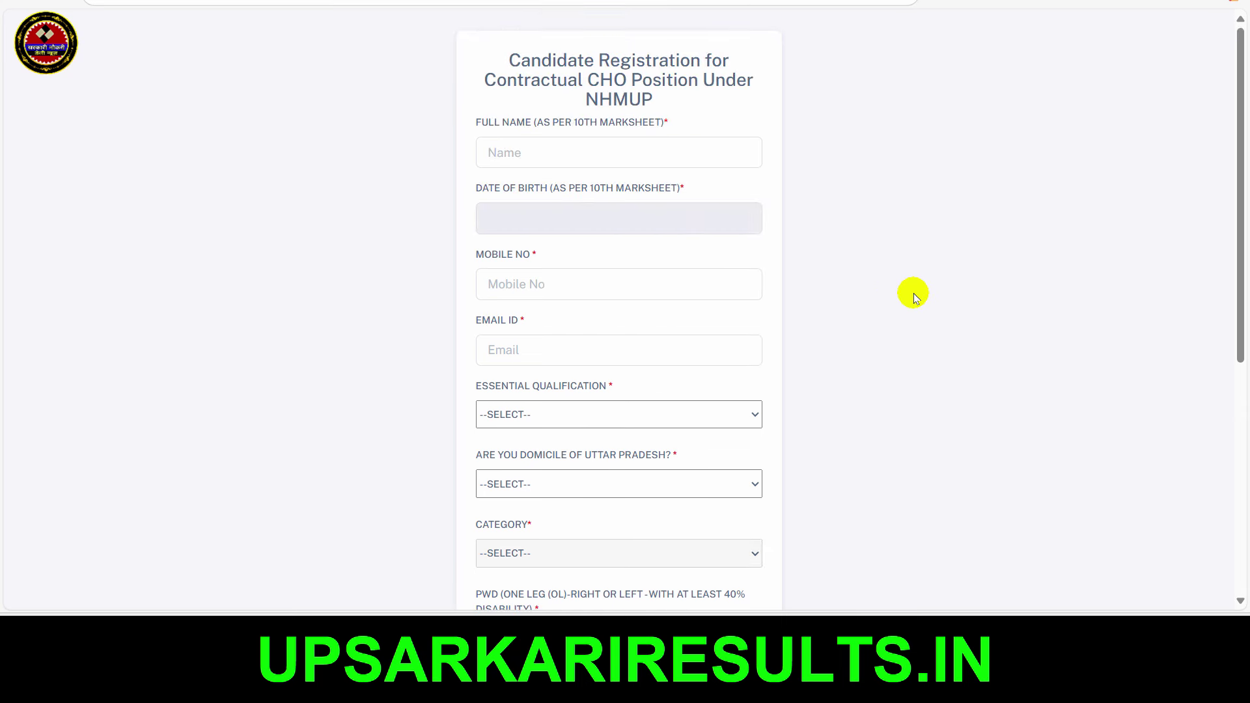
click(482, 150)
click(564, 214)
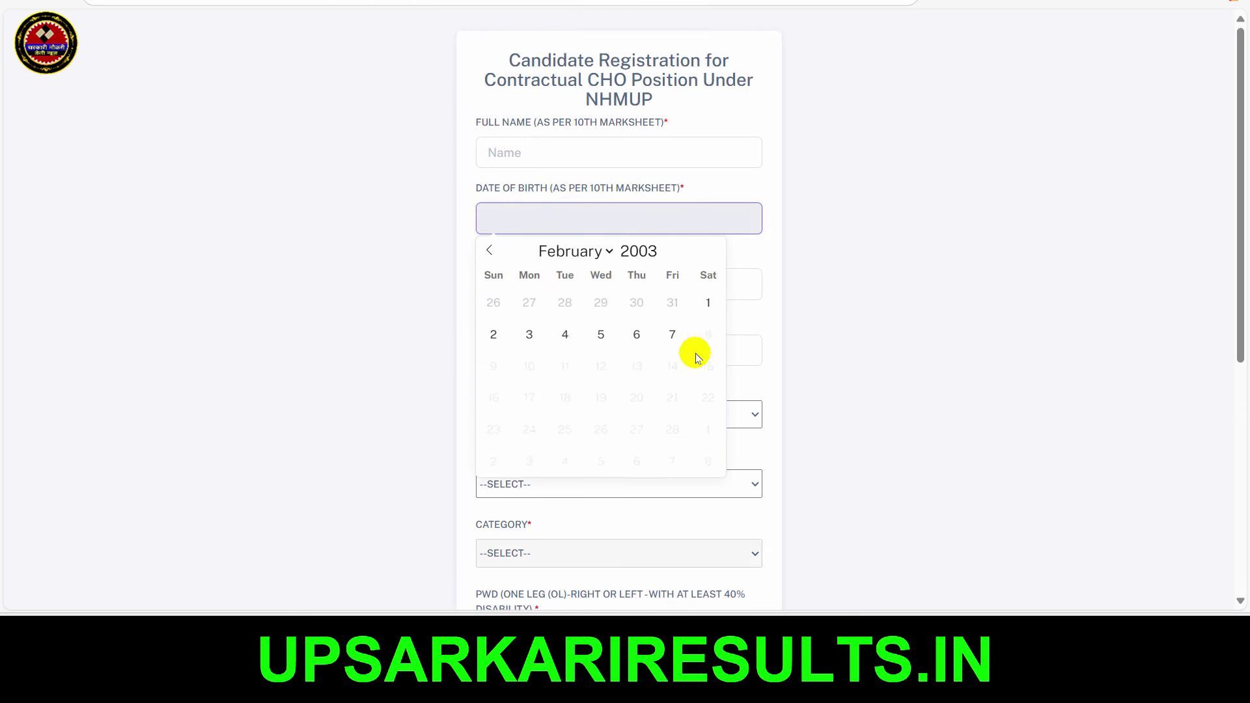
click(586, 251)
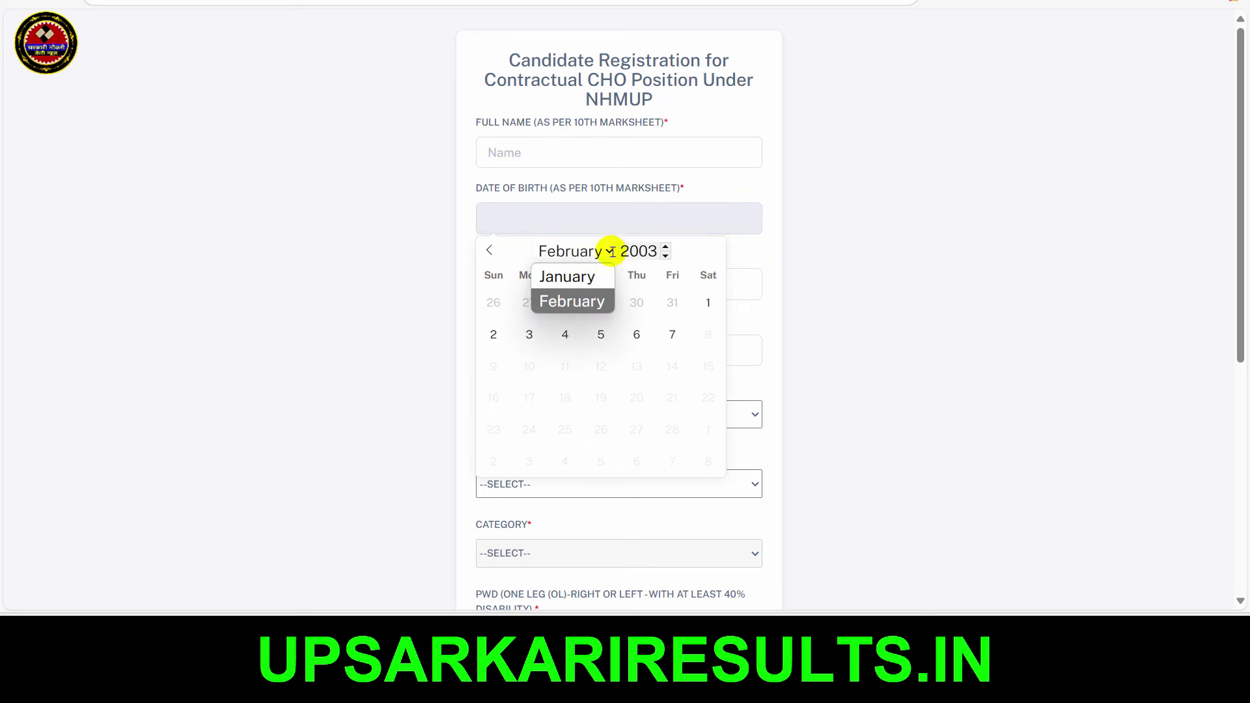
click(566, 276)
double_click(638, 251)
scroll(643, 312, down, 3)
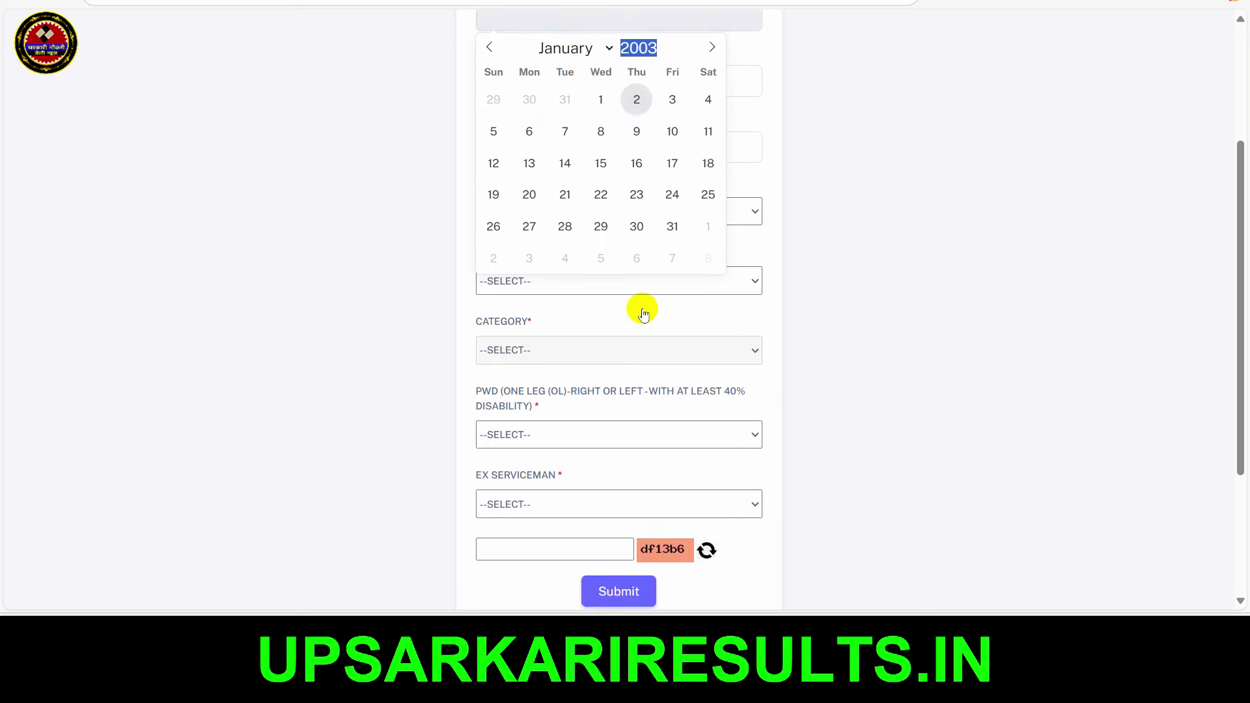
scroll(636, 312, down, 2)
scroll(856, 251, up, 4)
click(856, 251)
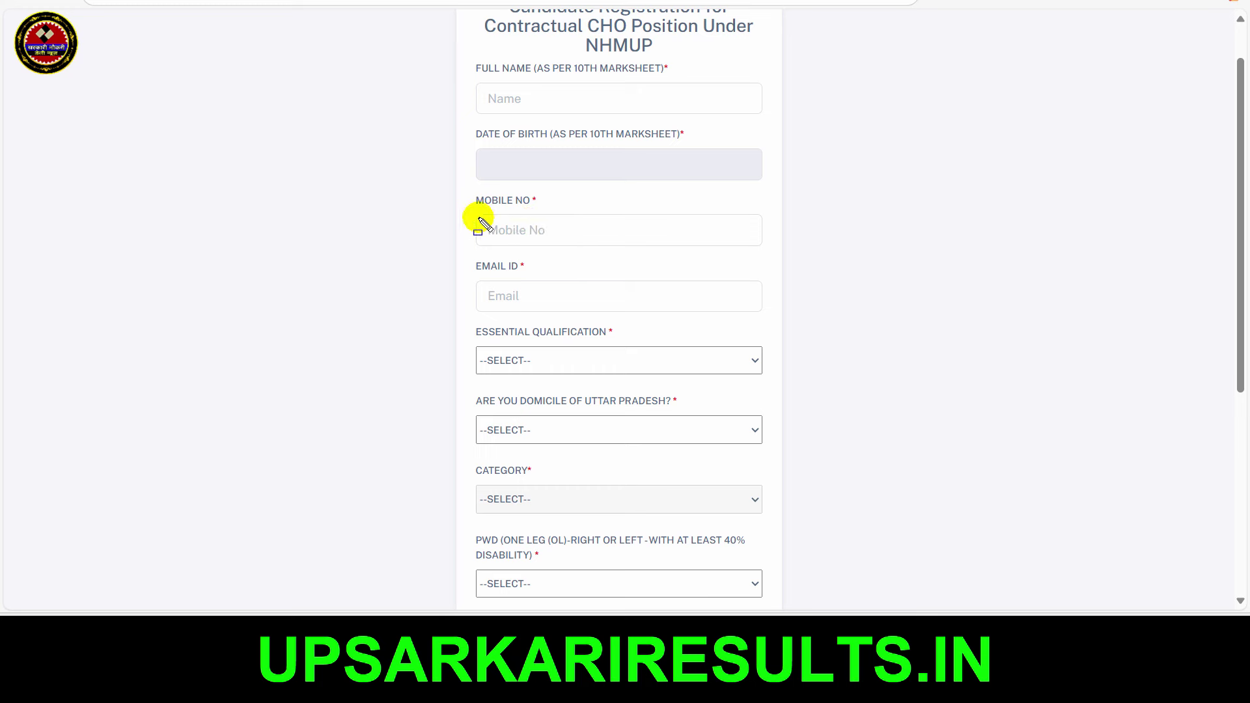
drag(484, 217, 576, 243)
drag(479, 278, 579, 314)
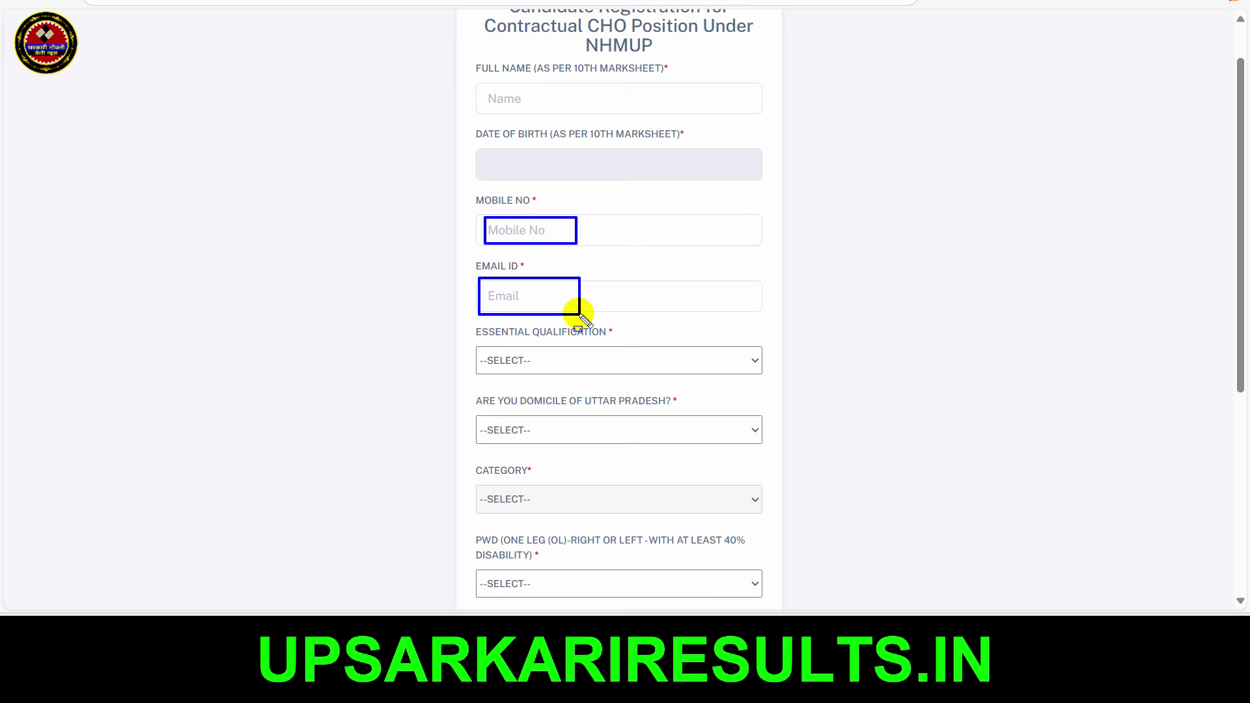
key(Escape)
Set the essential qualification to B.SC. NURSING WITH INTEGRATED CCHN COURSE and the Uttar Pradesh domicile to YES
click(678, 357)
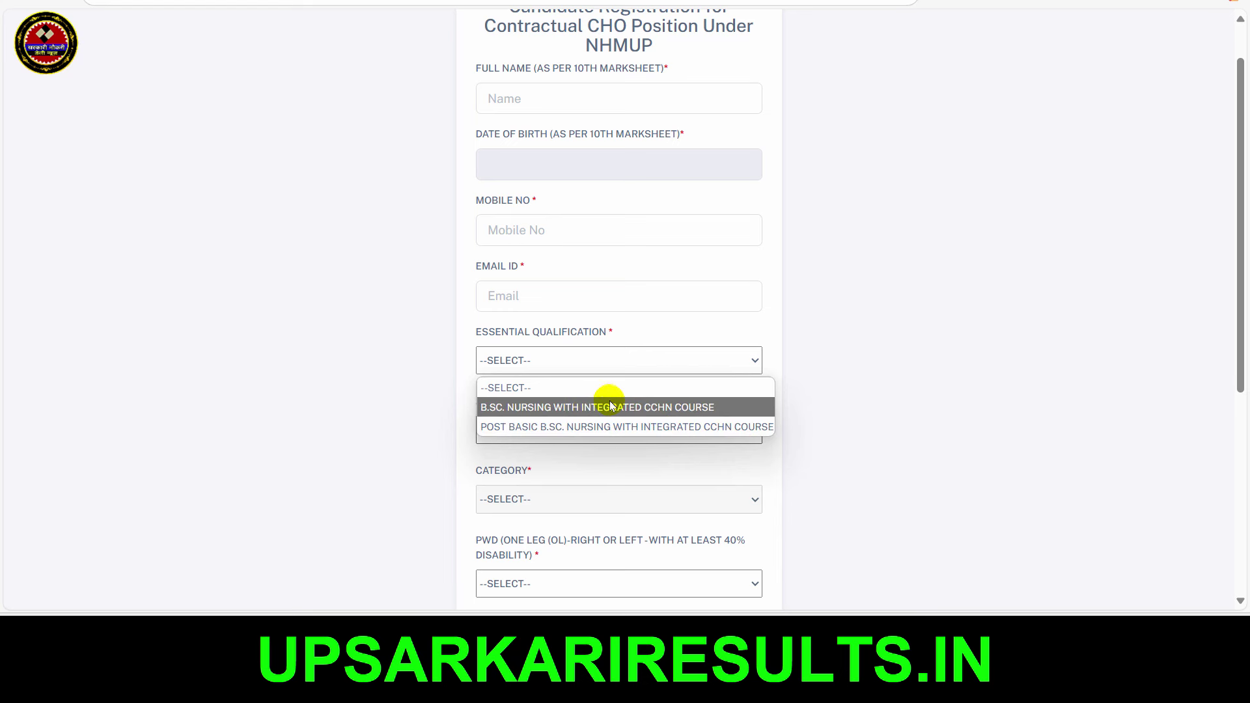
click(548, 408)
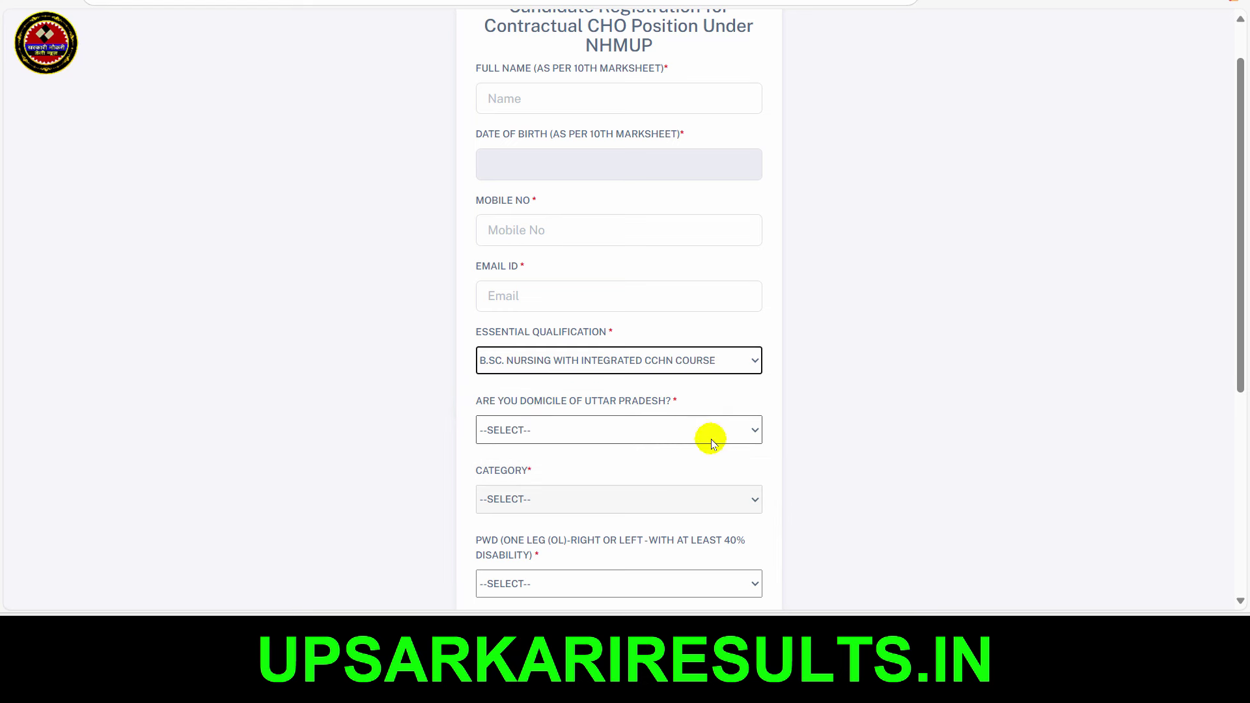
click(672, 429)
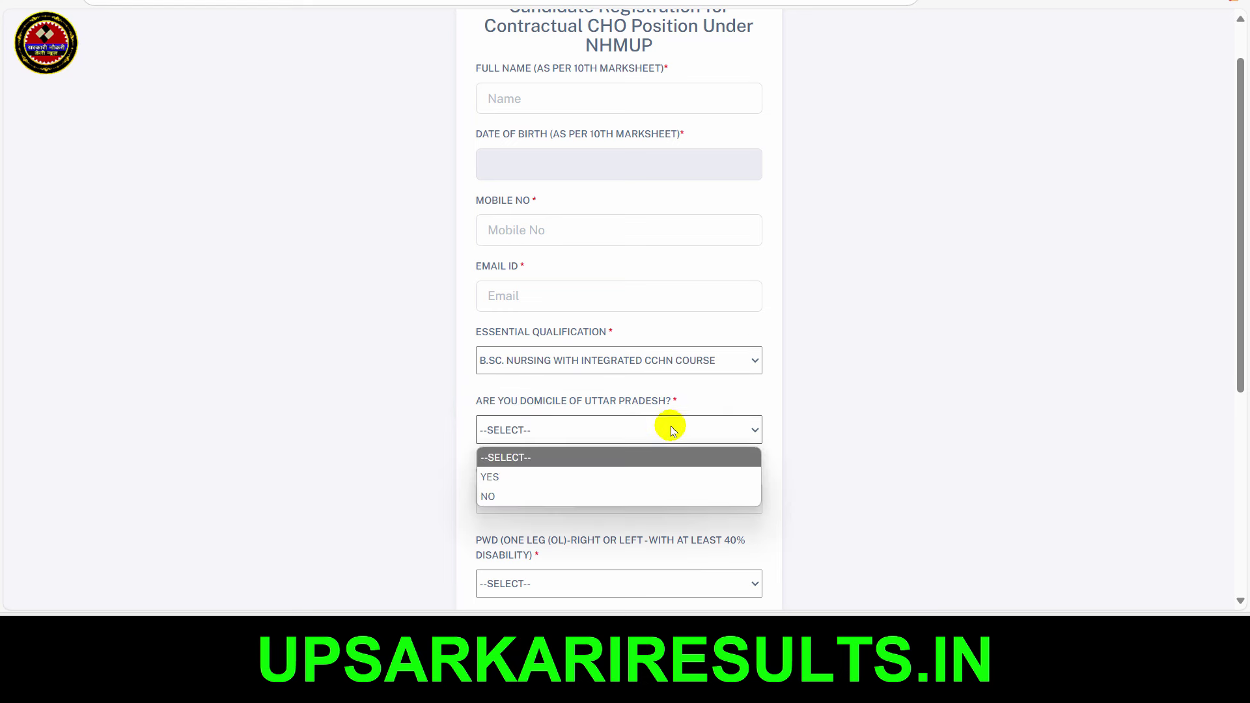
click(554, 477)
click(622, 499)
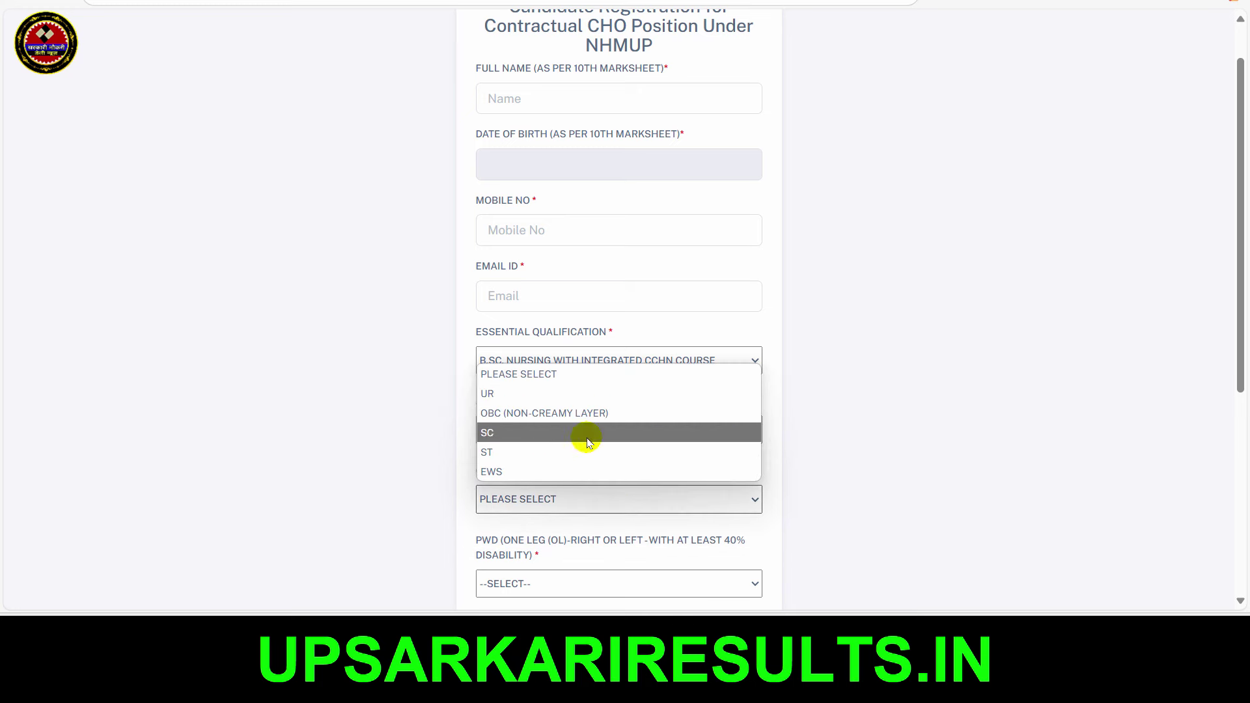
click(862, 449)
Change the Uttar Pradesh domicile to NO and choose UR as the category
click(656, 429)
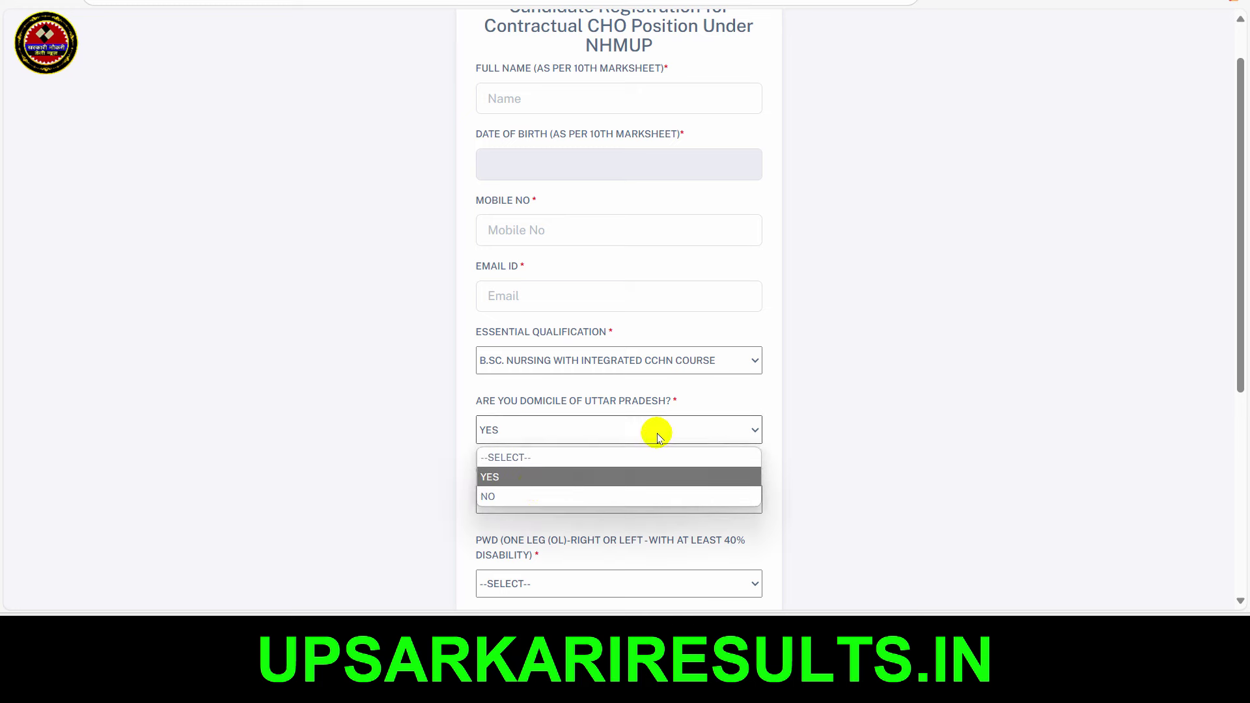
click(506, 494)
click(619, 500)
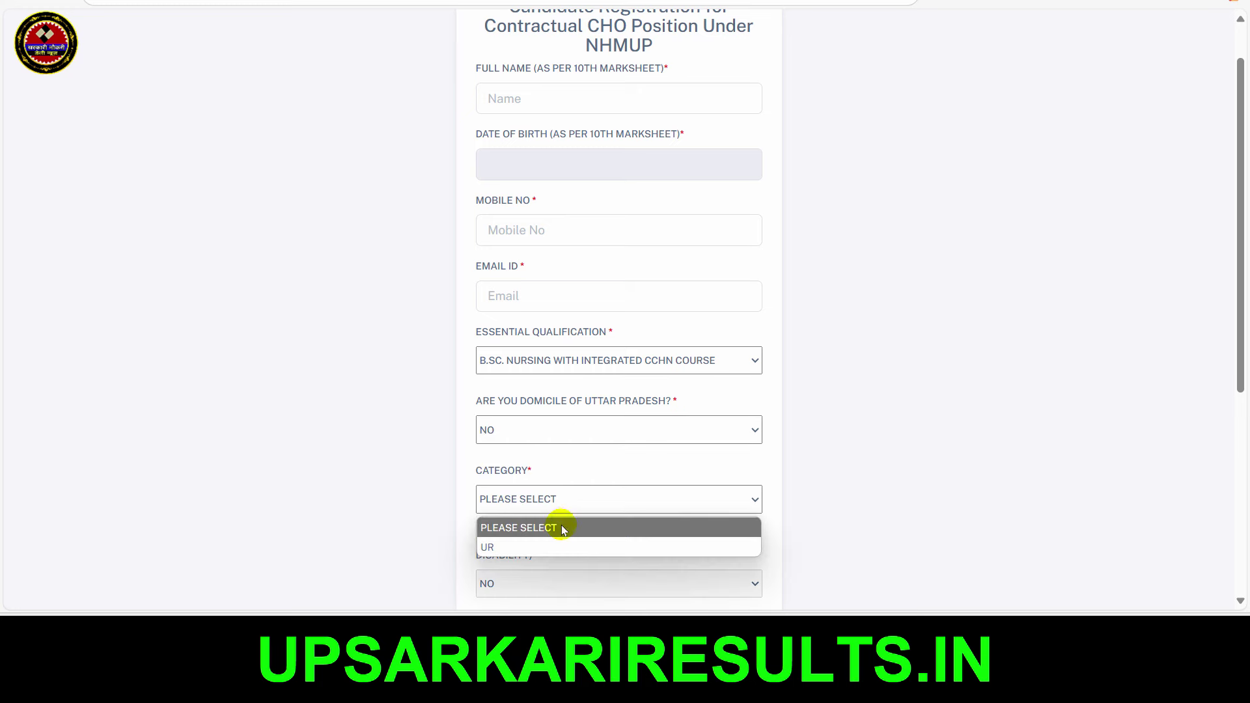
click(519, 545)
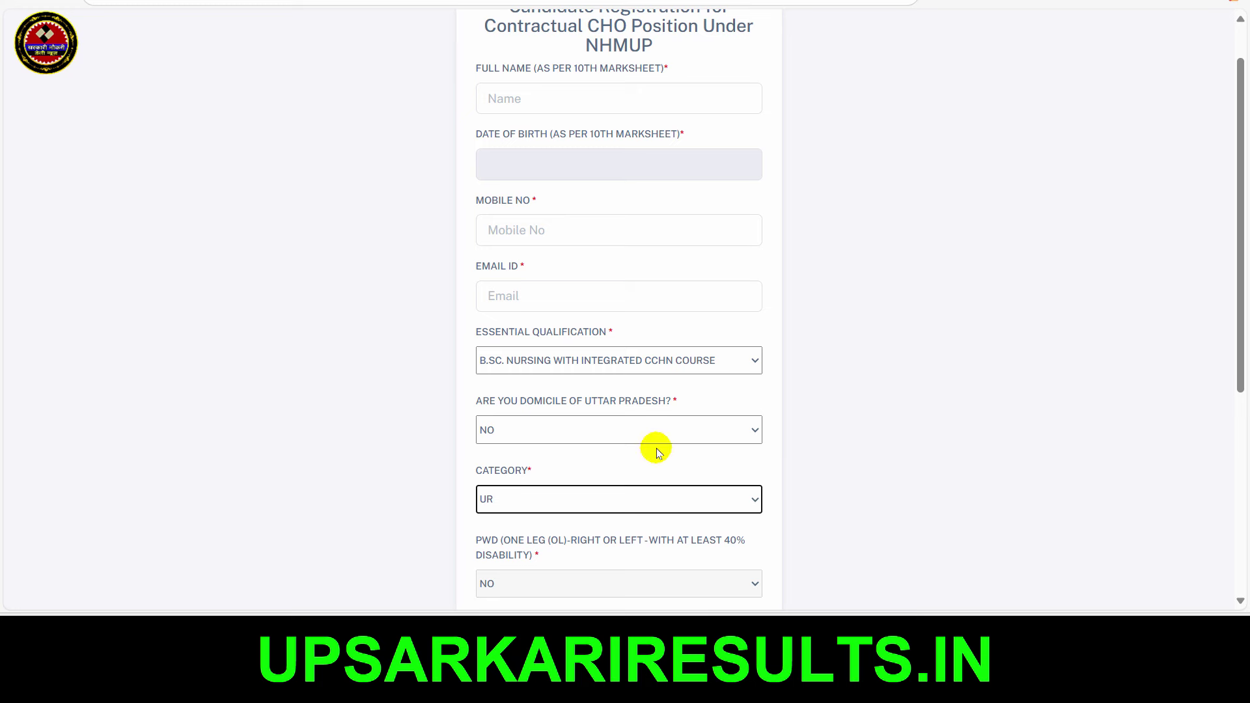
Set the Uttar Pradesh domicile back to YES and the category to OBC (NON-CREAMY LAYER)
click(651, 431)
click(571, 478)
scroll(726, 357, down, 3)
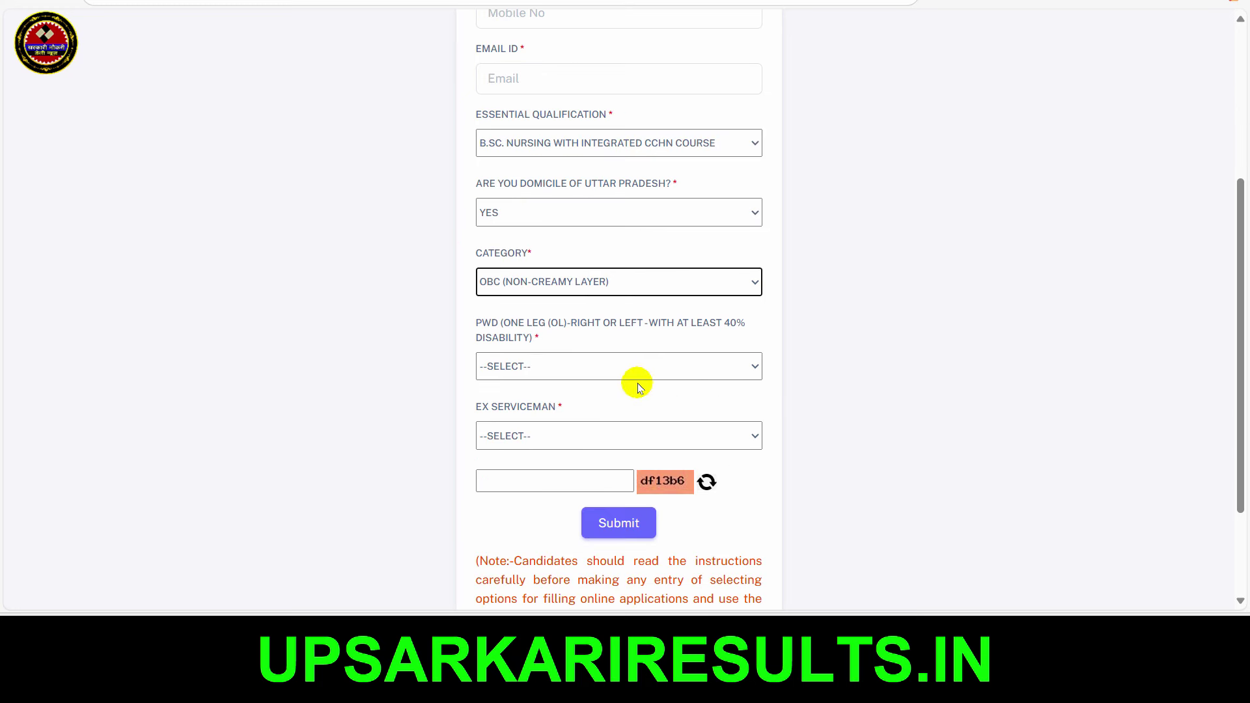
Answer YES to both the PWD disability question and the ex-serviceman question
click(650, 365)
click(518, 412)
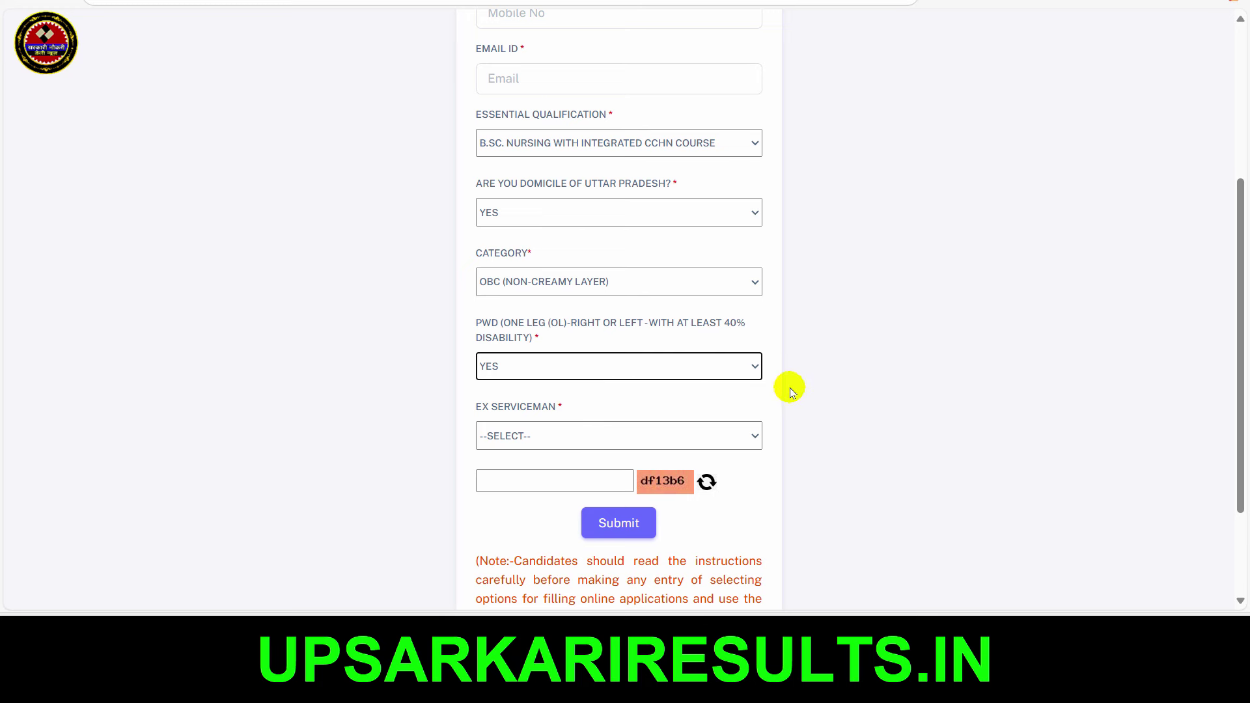
click(703, 432)
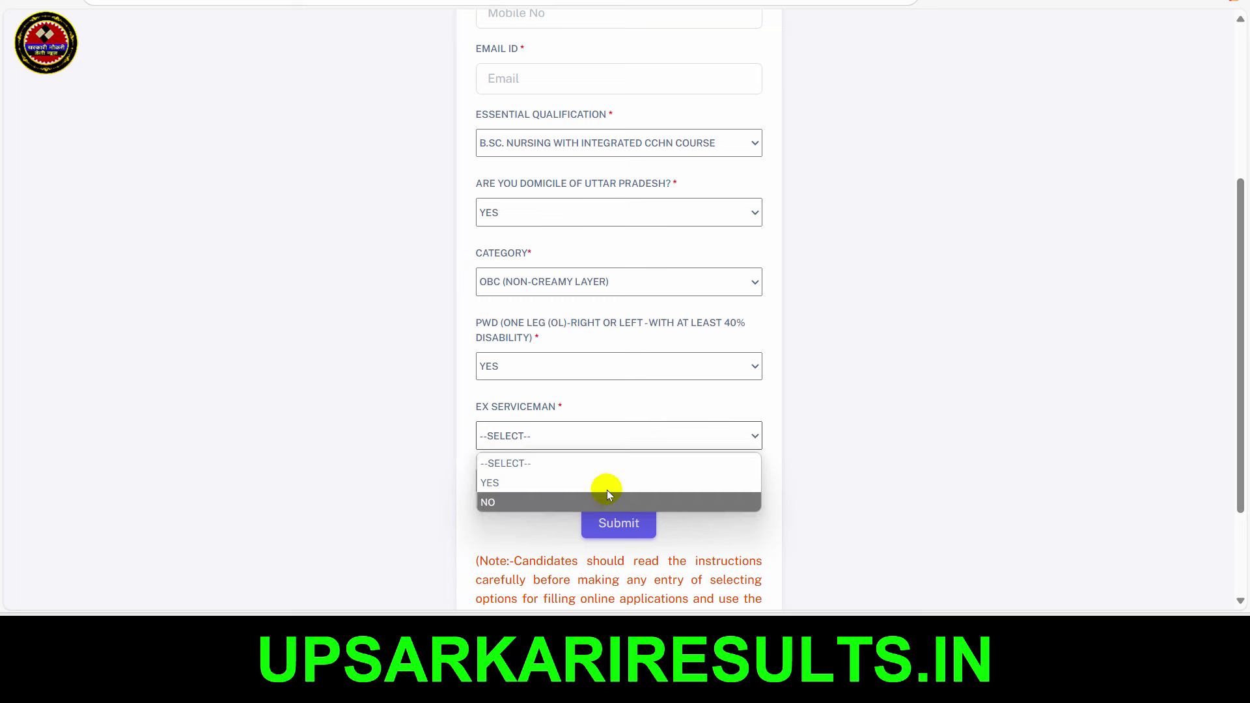
click(565, 482)
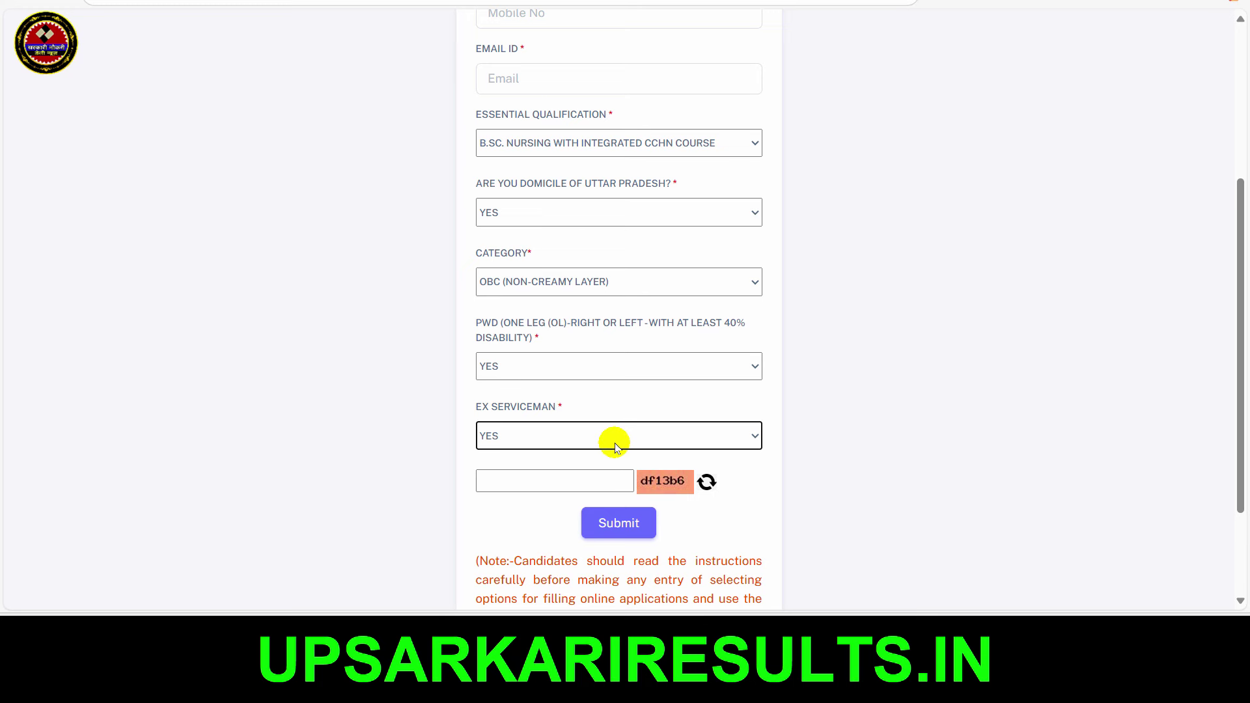
Change the ex-serviceman answer and the PWD disability answer to NO
click(675, 442)
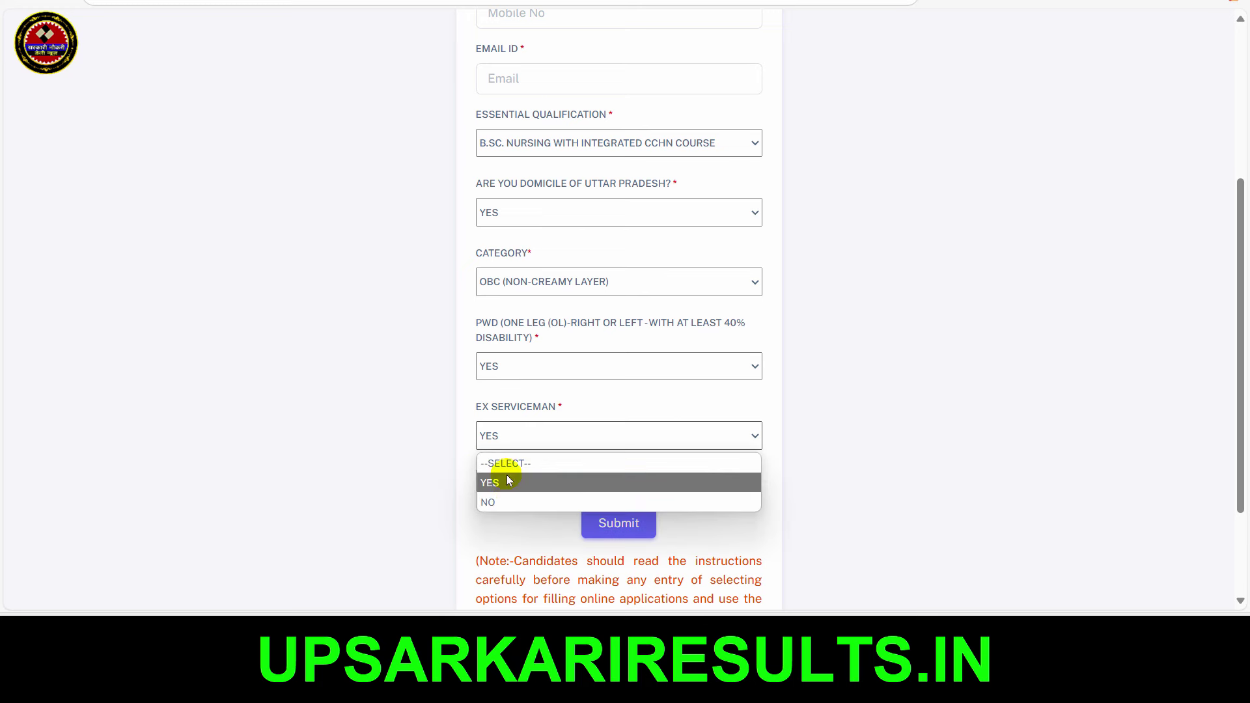
click(511, 496)
click(577, 373)
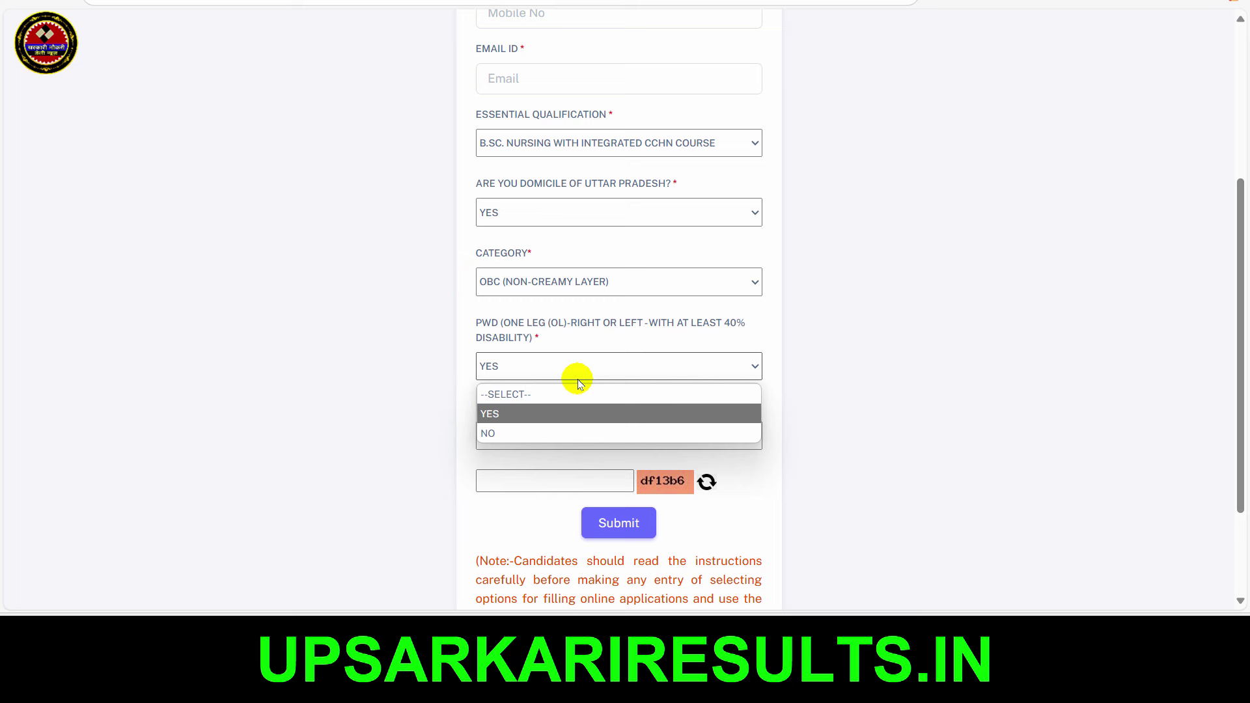
click(534, 432)
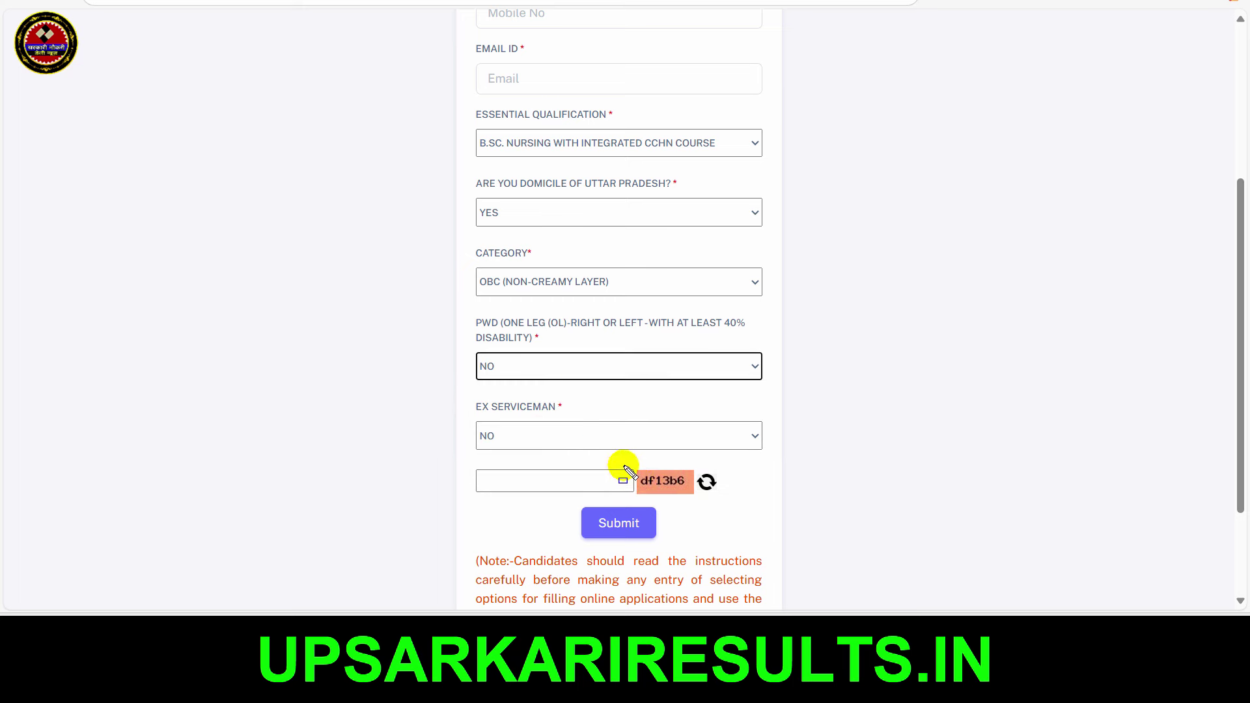
drag(489, 465, 662, 543)
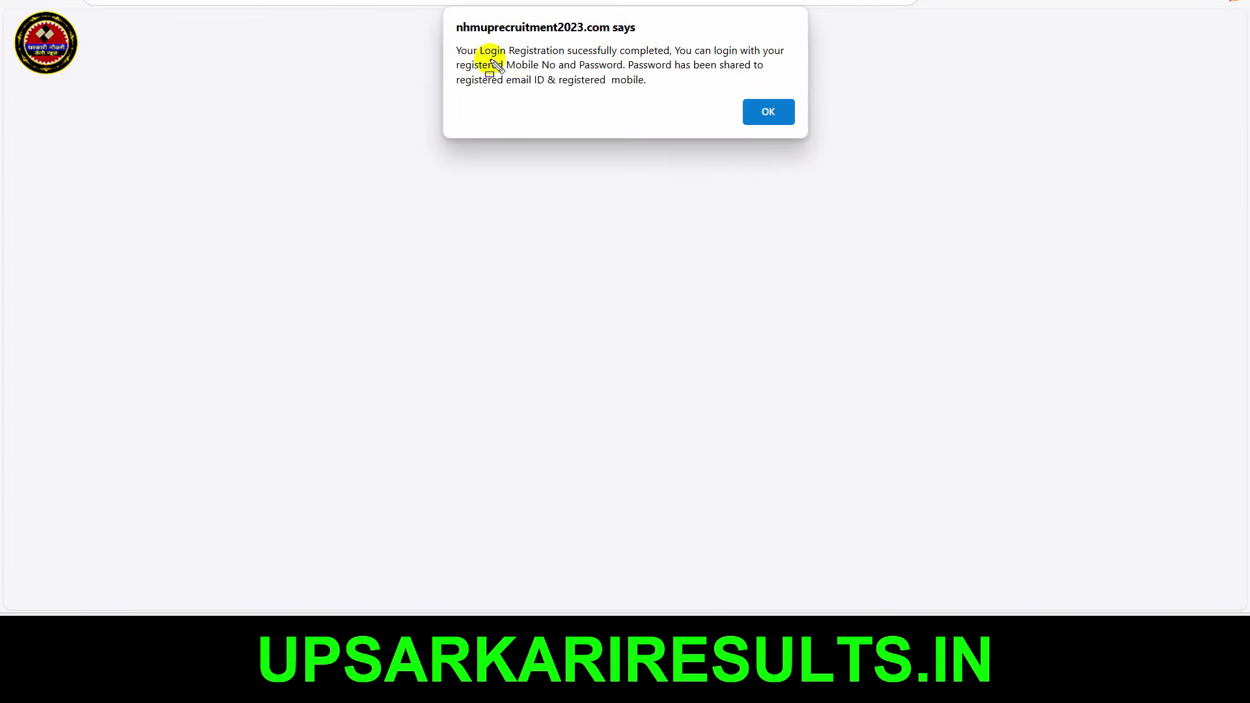
mouse_move(449, 33)
mouse_down()
mouse_move(584, 78)
mouse_move(794, 90)
mouse_up()
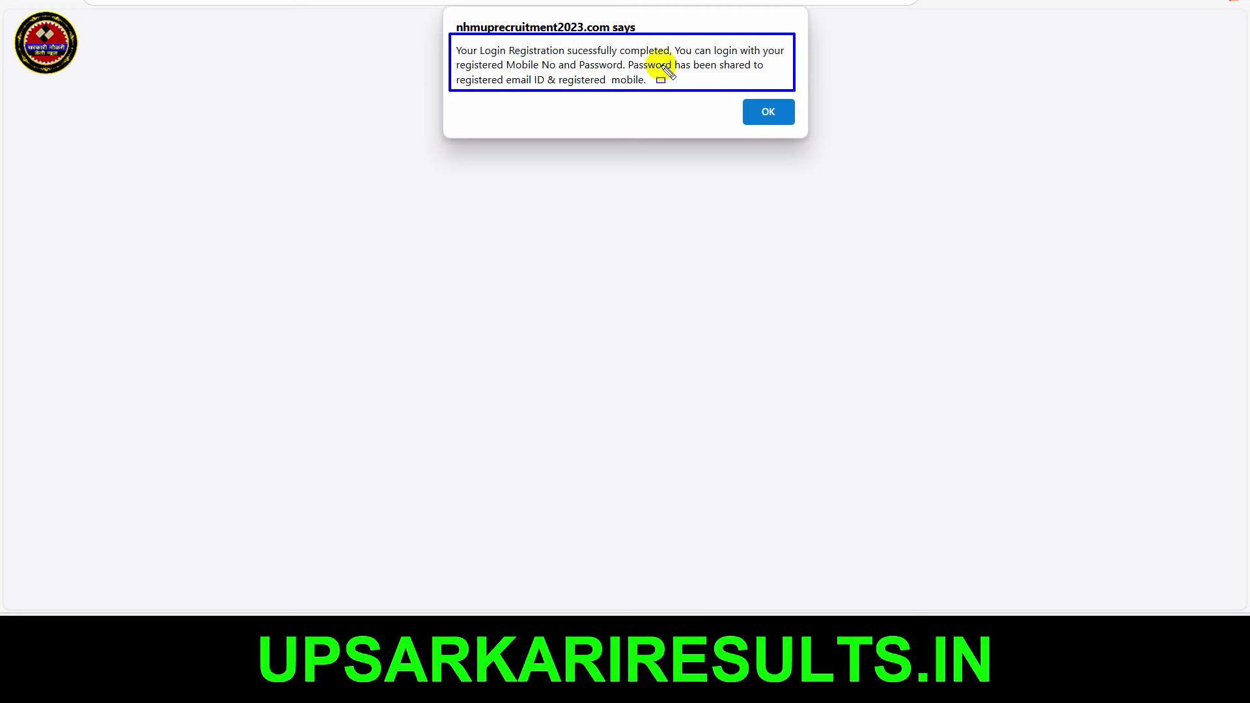
drag(486, 43, 682, 62)
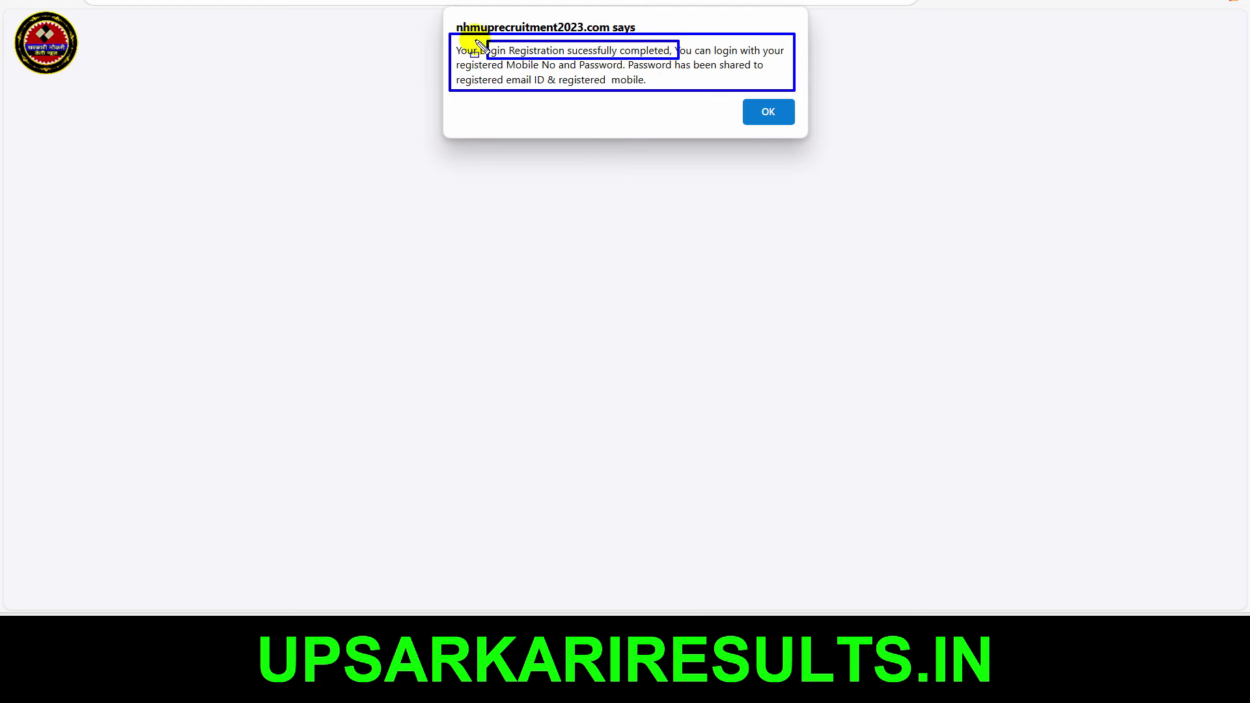
drag(466, 37, 543, 57)
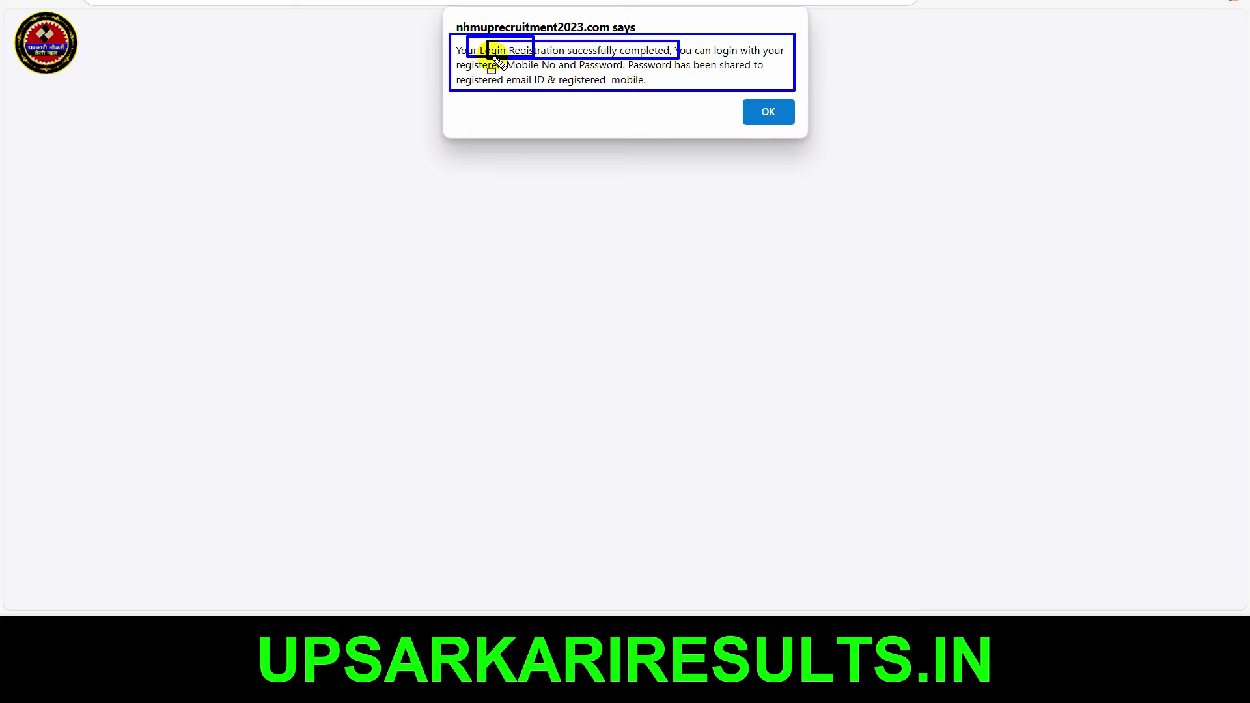
mouse_move(489, 53)
mouse_down()
mouse_move(586, 83)
mouse_move(698, 73)
mouse_up()
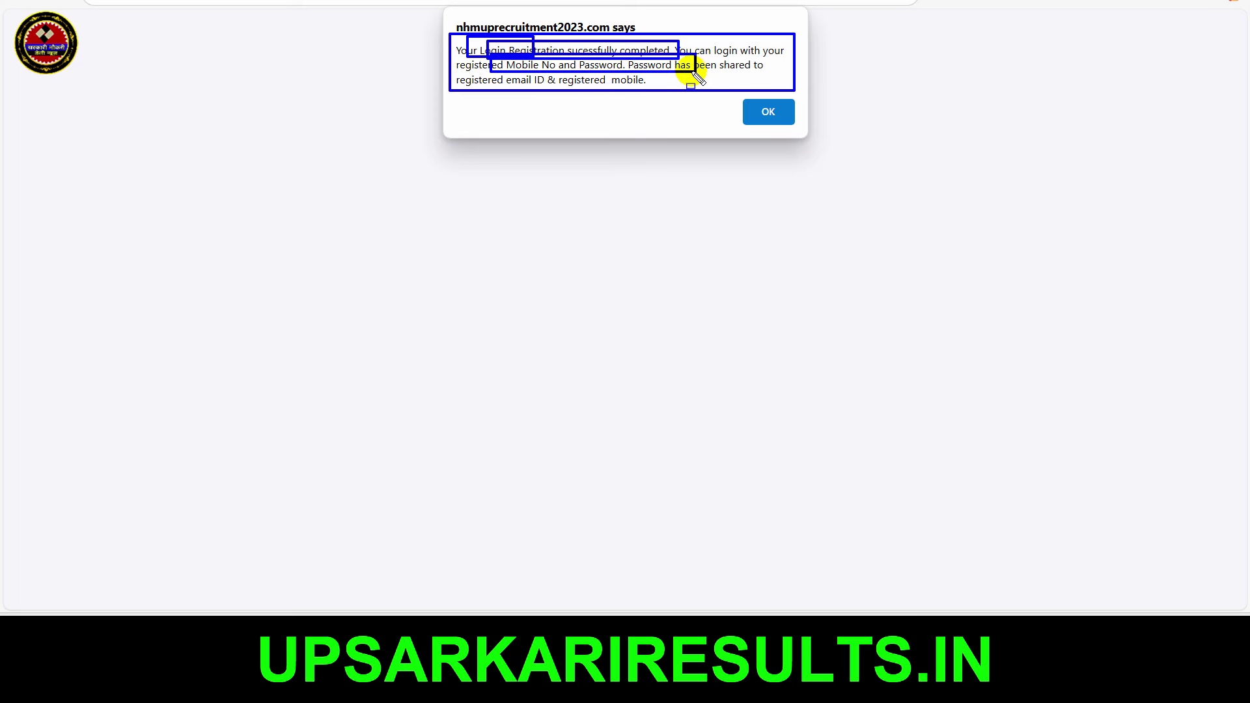
Acknowledge the login registration message to open the candidate login page
key(Escape)
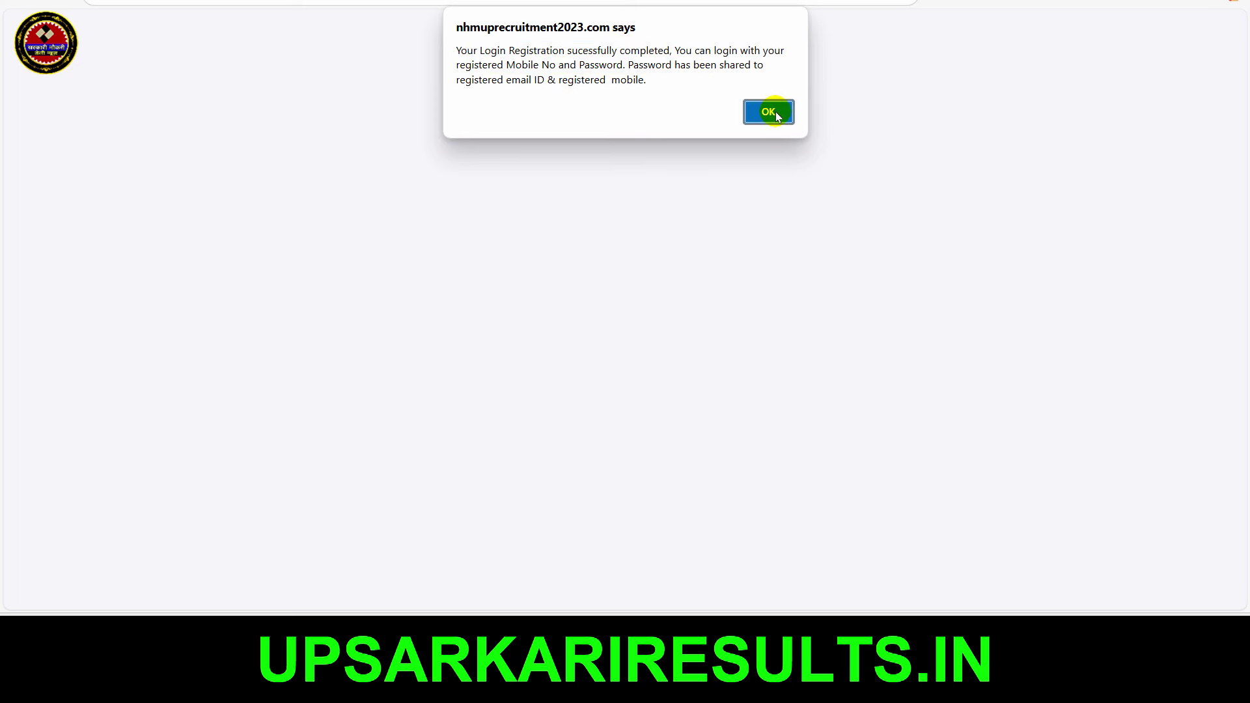
click(768, 112)
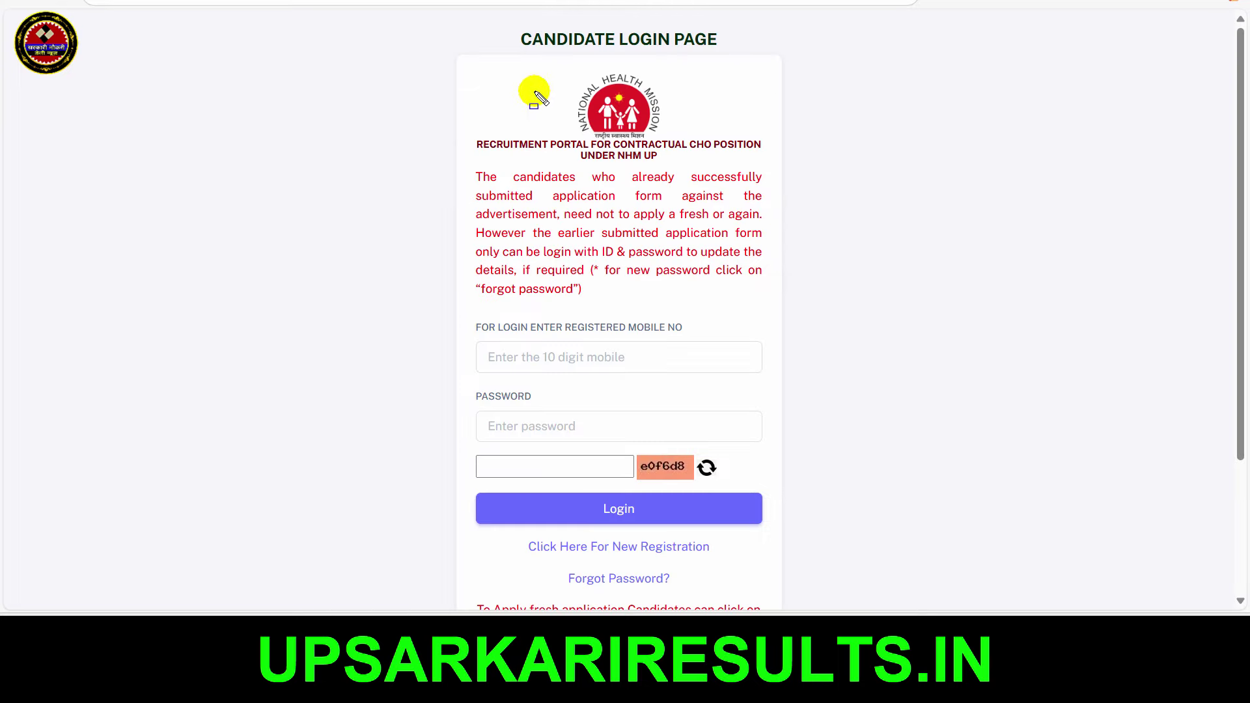
mouse_move(432, 29)
mouse_down()
mouse_move(630, 205)
mouse_move(826, 540)
mouse_up()
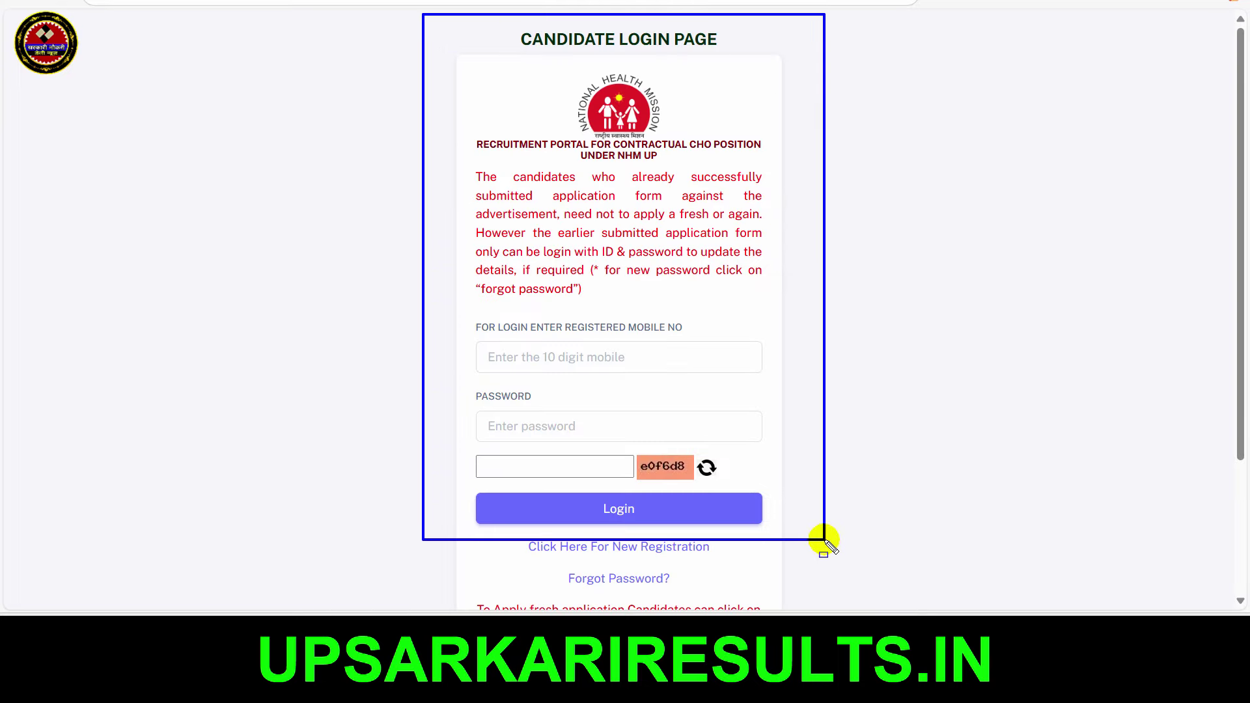
mouse_move(469, 315)
mouse_down()
mouse_move(670, 463)
mouse_move(773, 478)
mouse_move(774, 493)
mouse_move(763, 491)
mouse_up()
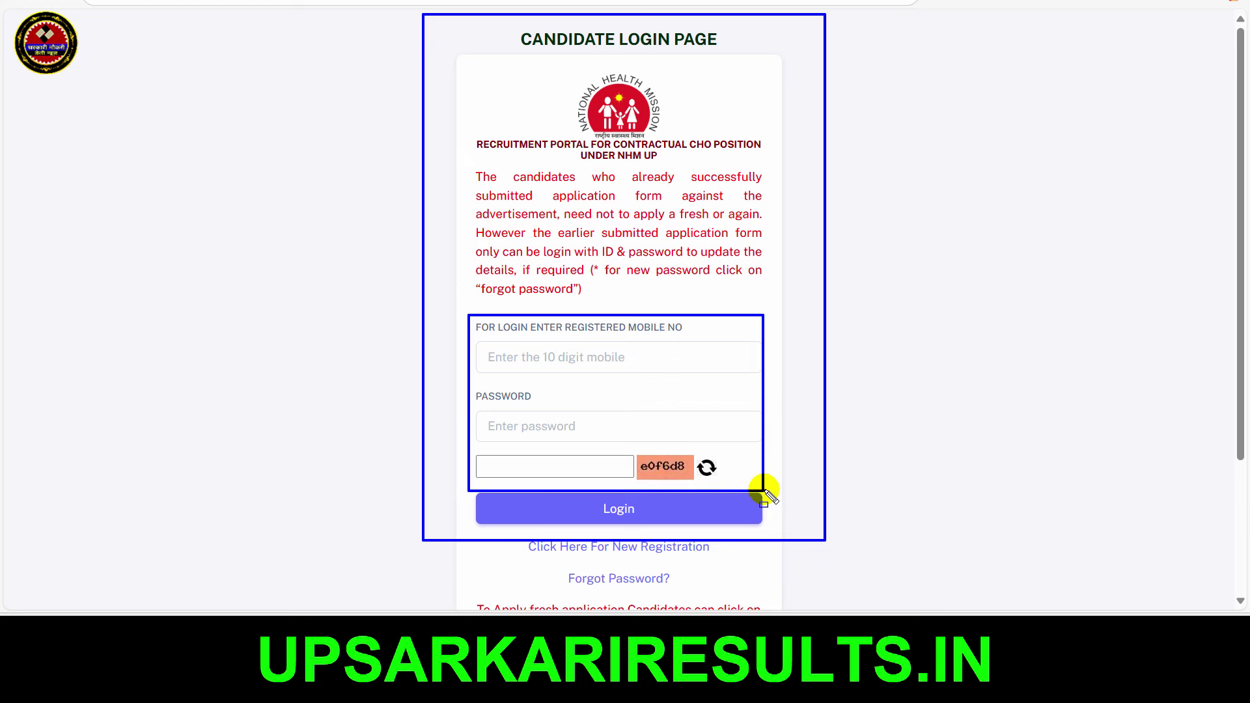
scroll(771, 459, down, 2)
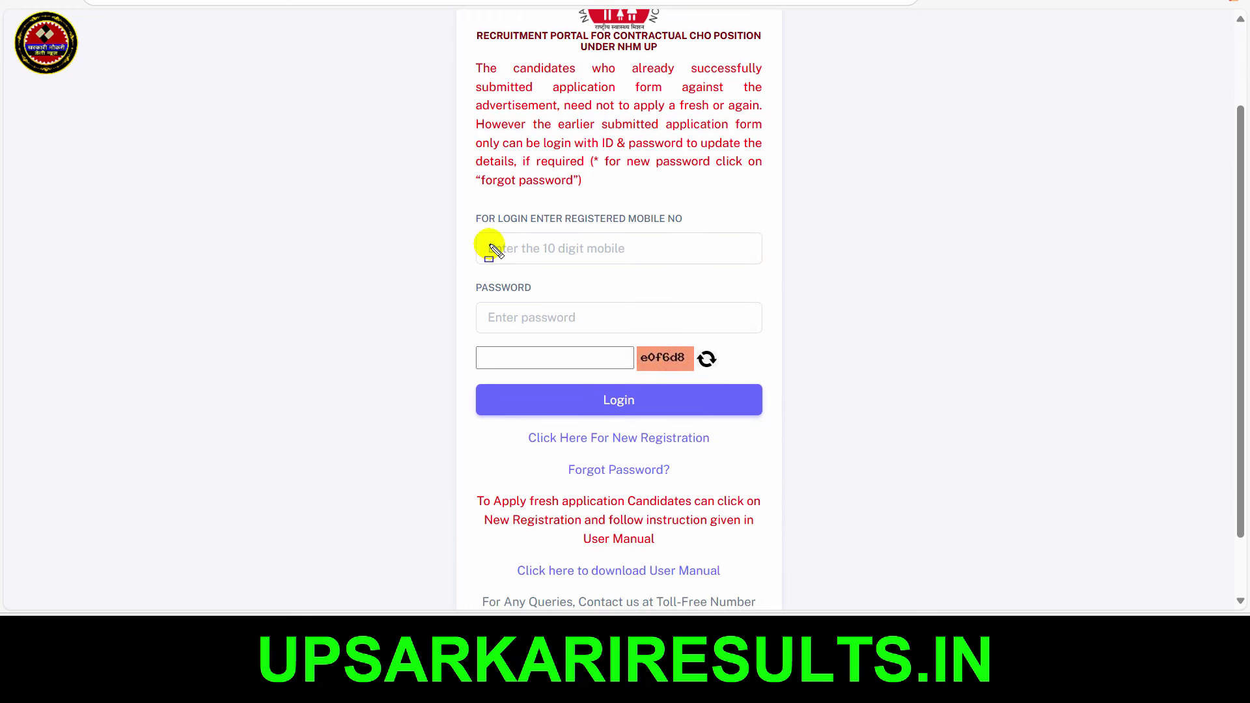
drag(486, 233, 644, 269)
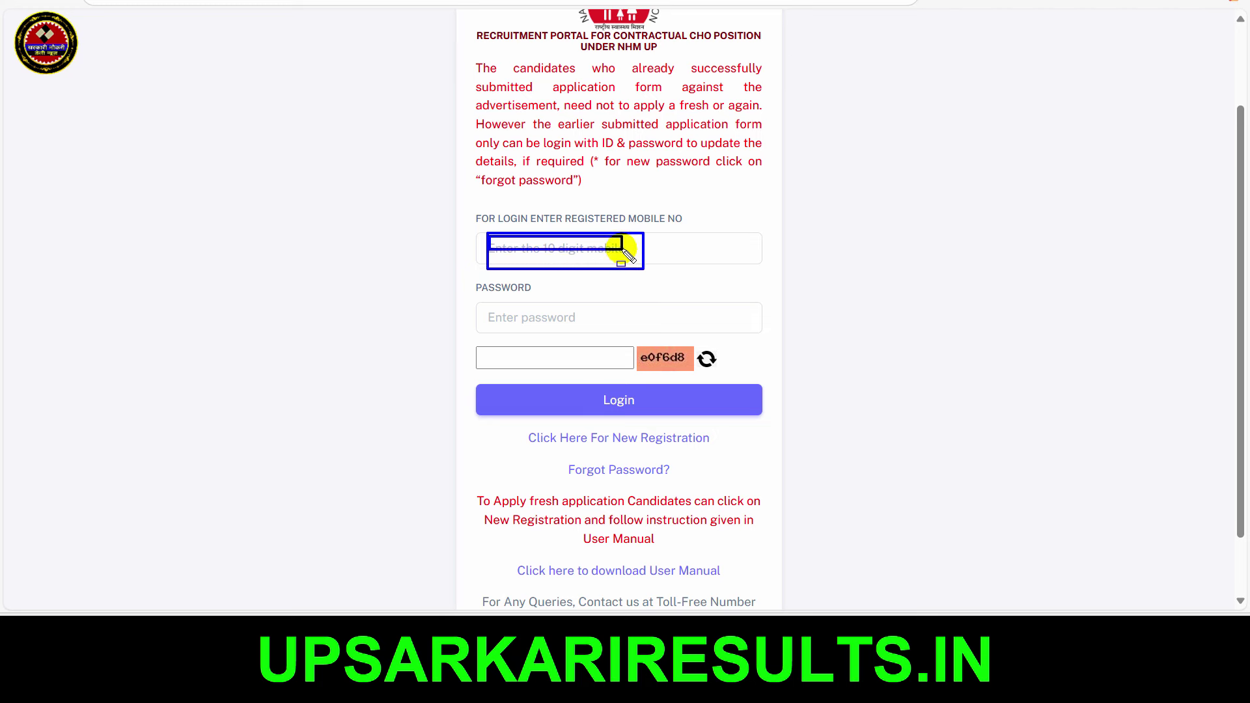
mouse_move(489, 301)
mouse_down()
mouse_move(625, 325)
mouse_move(698, 374)
mouse_up()
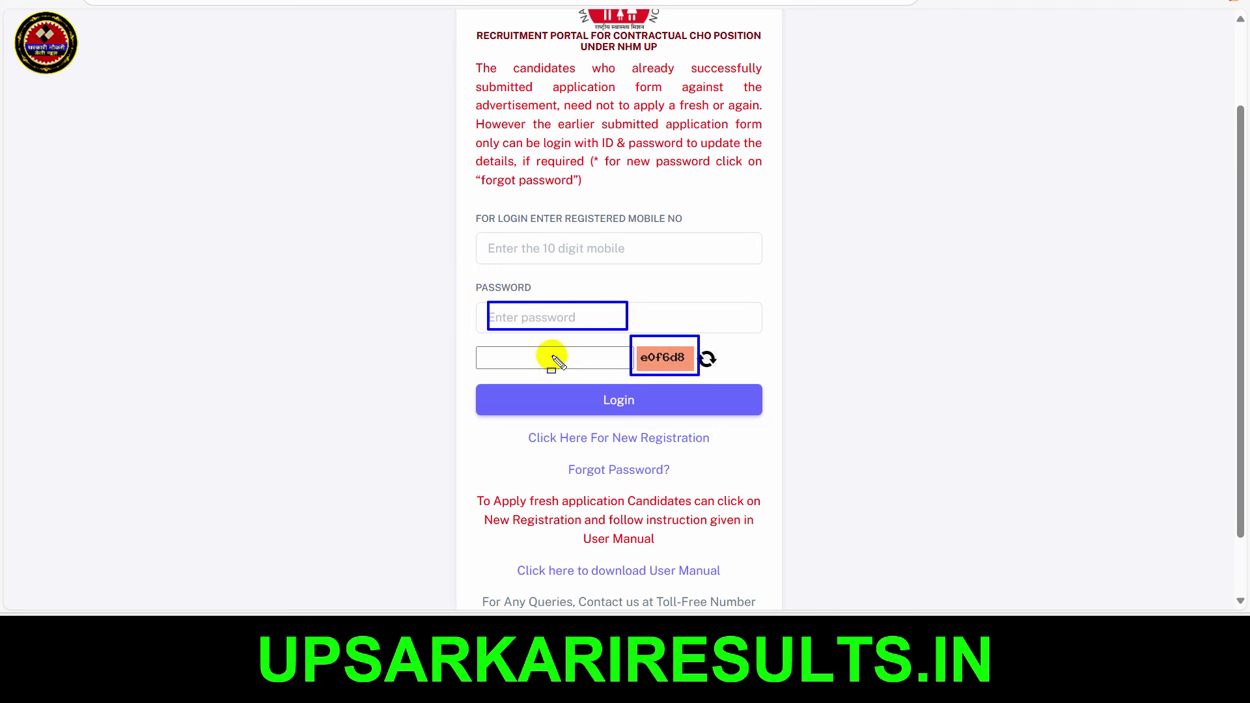
drag(487, 347, 585, 365)
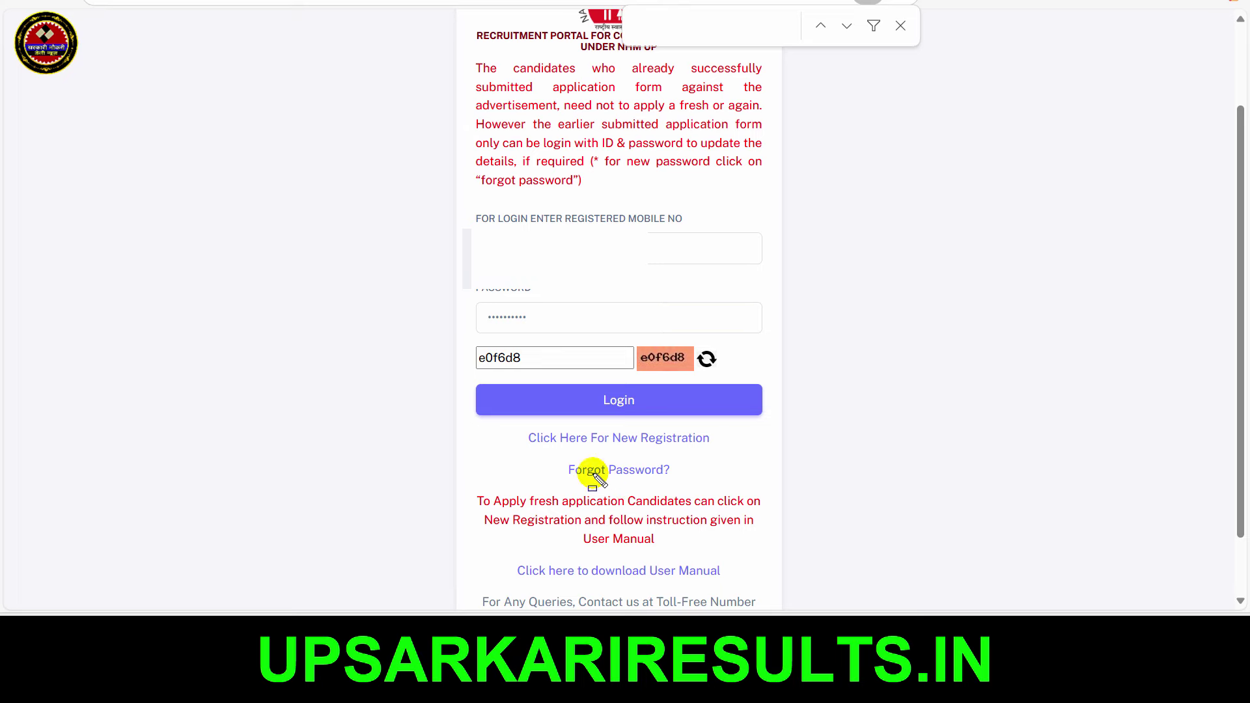
drag(552, 460, 696, 479)
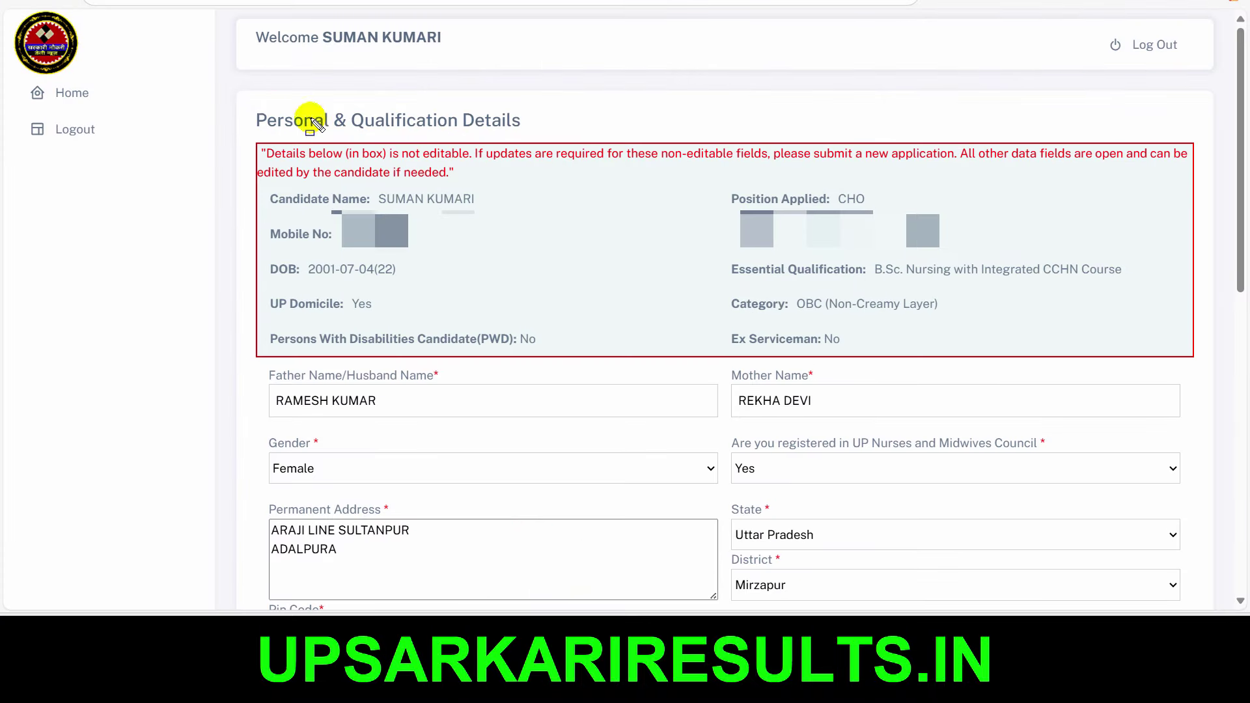
mouse_move(246, 92)
mouse_down()
mouse_move(996, 390)
mouse_move(1205, 369)
mouse_up()
mouse_move(243, 129)
mouse_down()
mouse_move(290, 171)
mouse_move(1076, 360)
mouse_move(1219, 362)
mouse_move(1181, 361)
mouse_up()
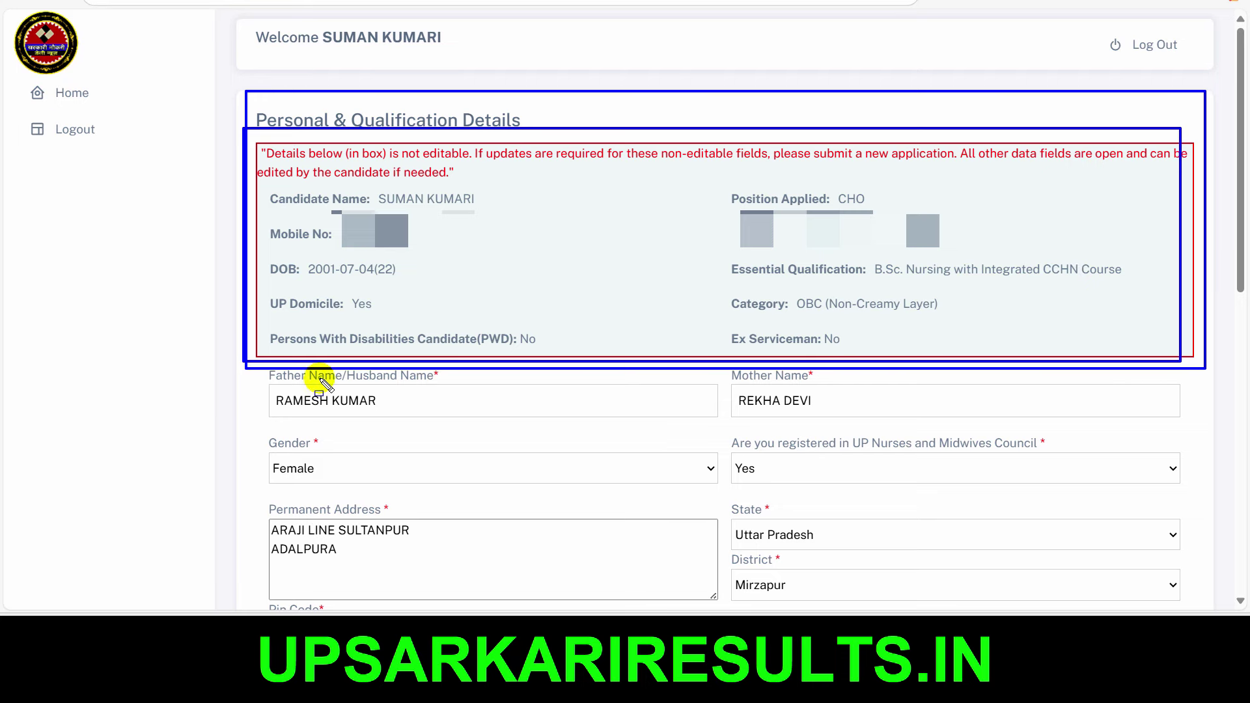
mouse_move(233, 384)
mouse_down()
mouse_move(369, 412)
mouse_move(873, 433)
mouse_move(1243, 488)
mouse_up()
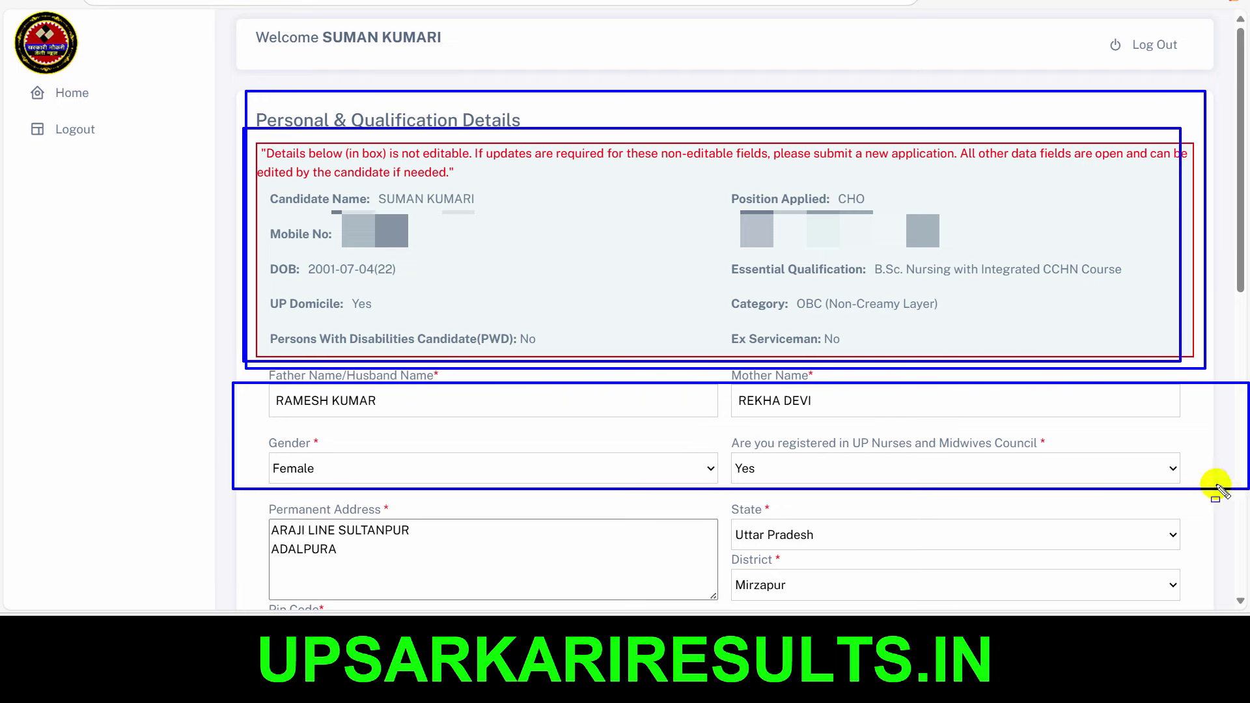
key(Escape)
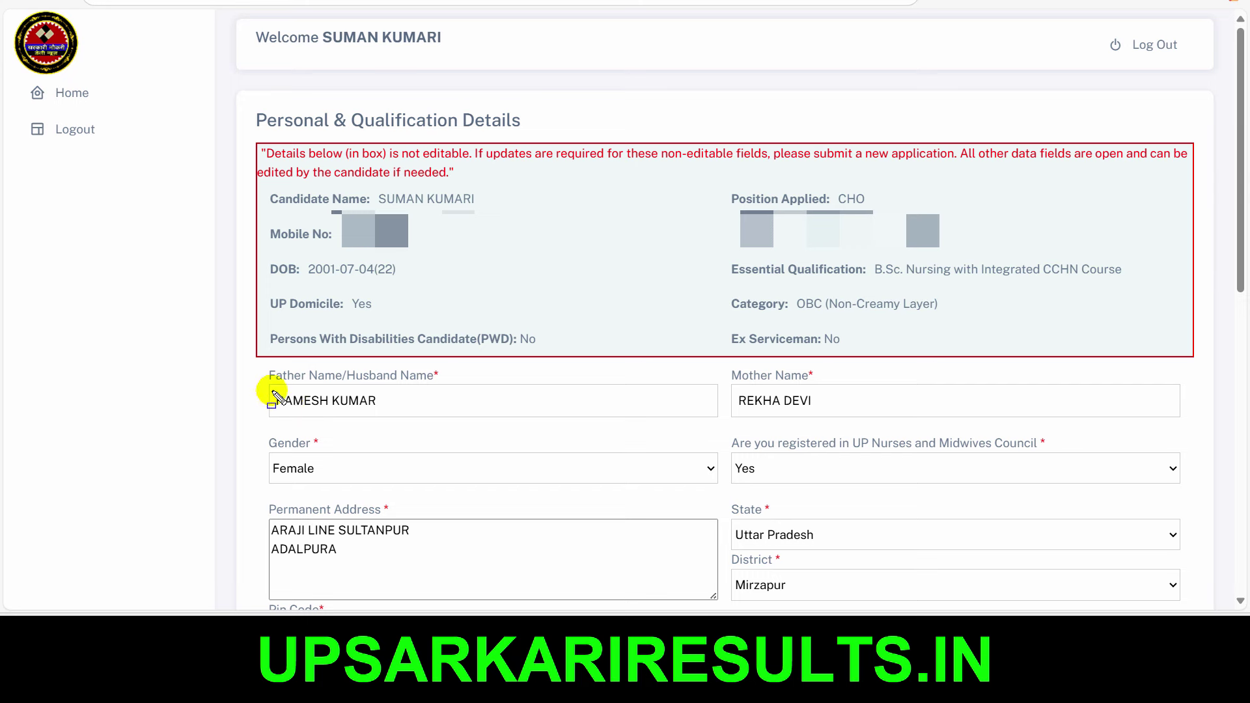
drag(272, 391, 408, 409)
drag(734, 384, 856, 414)
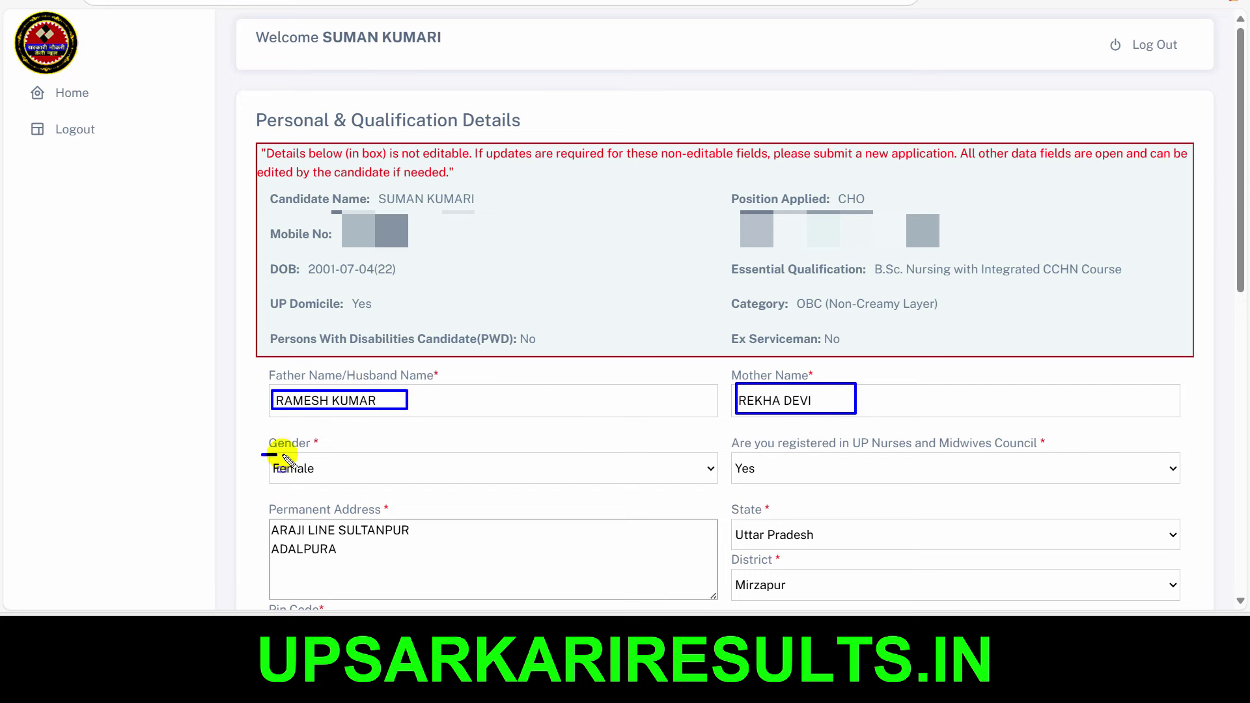
Check the choices for gender and UP Nurses and Midwives Council registration, and look over the address section
key(Escape)
click(382, 474)
click(387, 476)
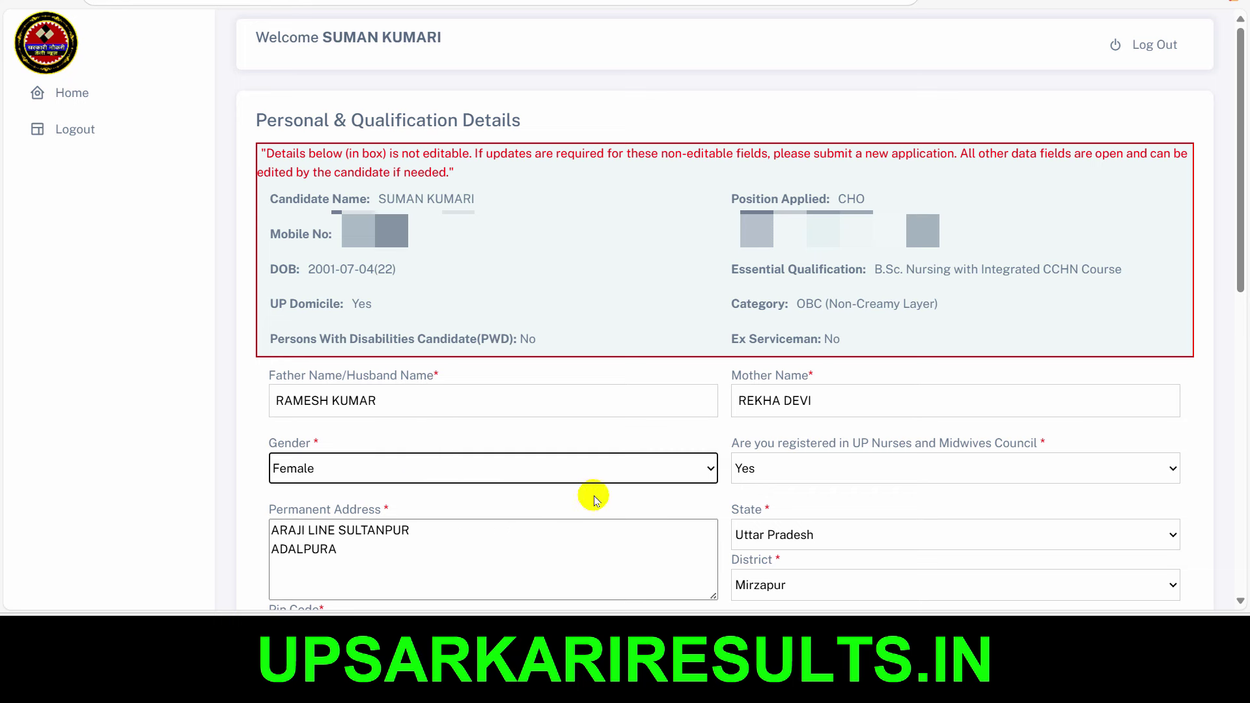
click(831, 475)
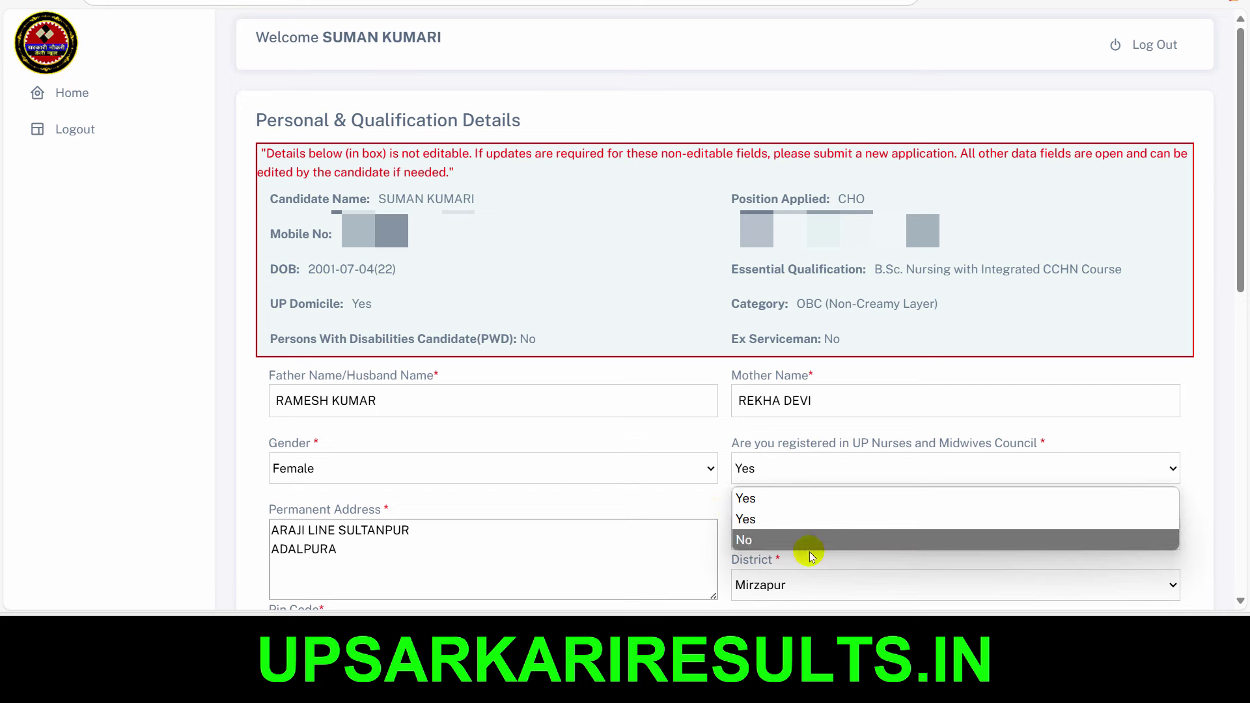
click(711, 441)
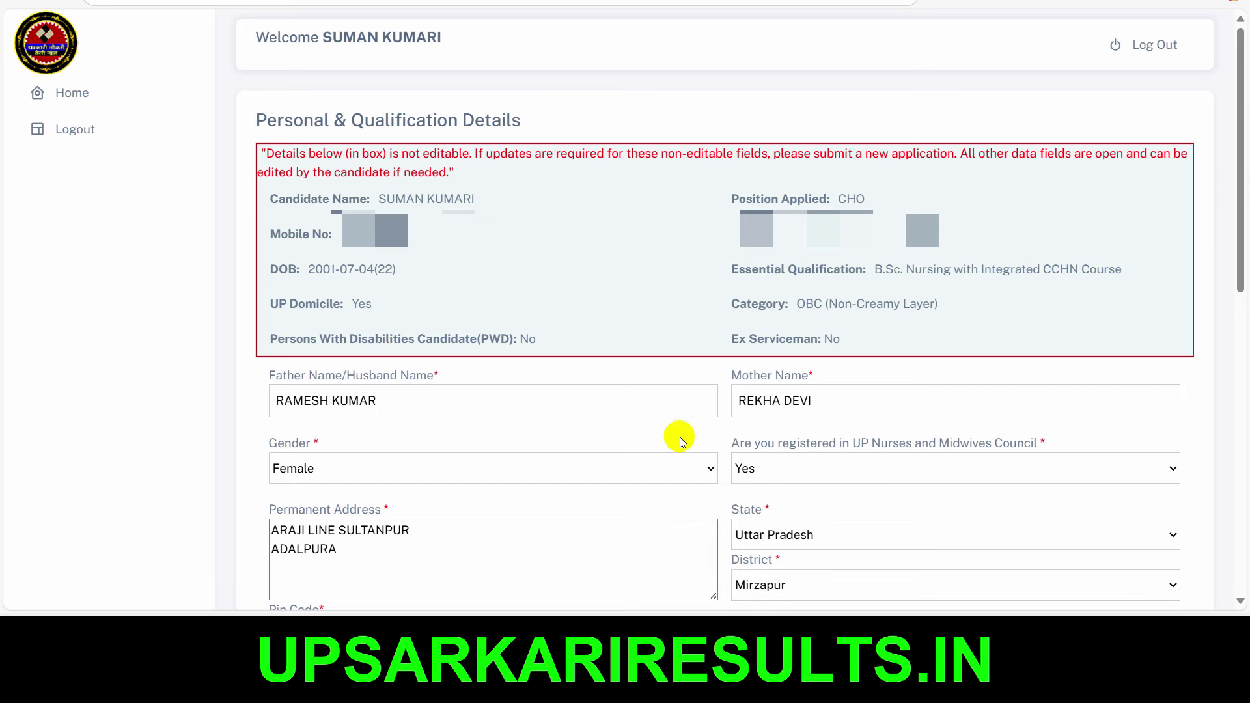
click(404, 551)
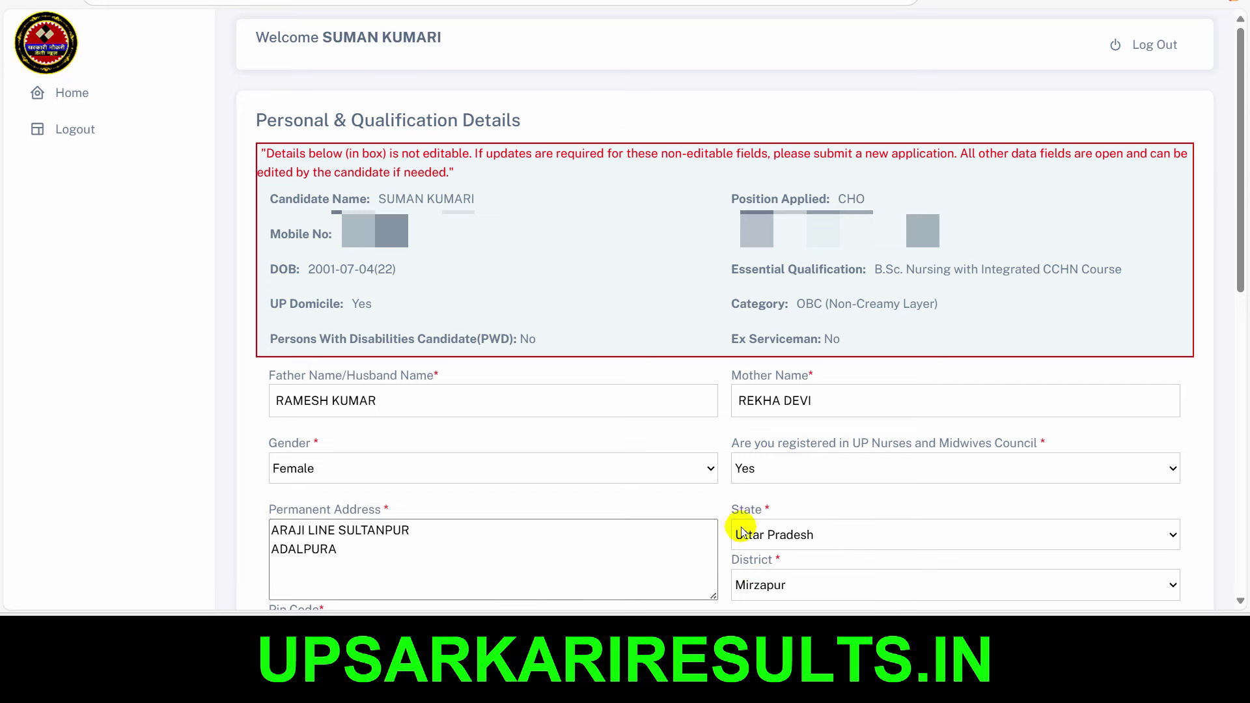
scroll(746, 524, down, 9)
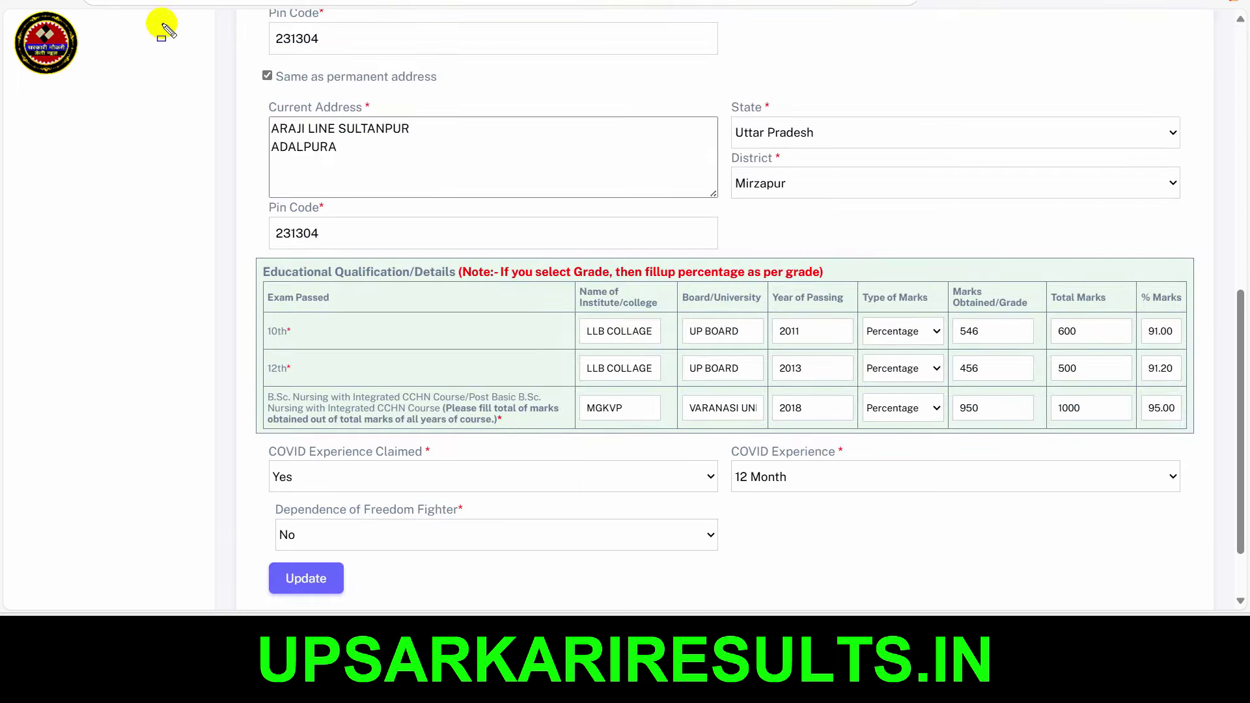
drag(249, 58, 466, 96)
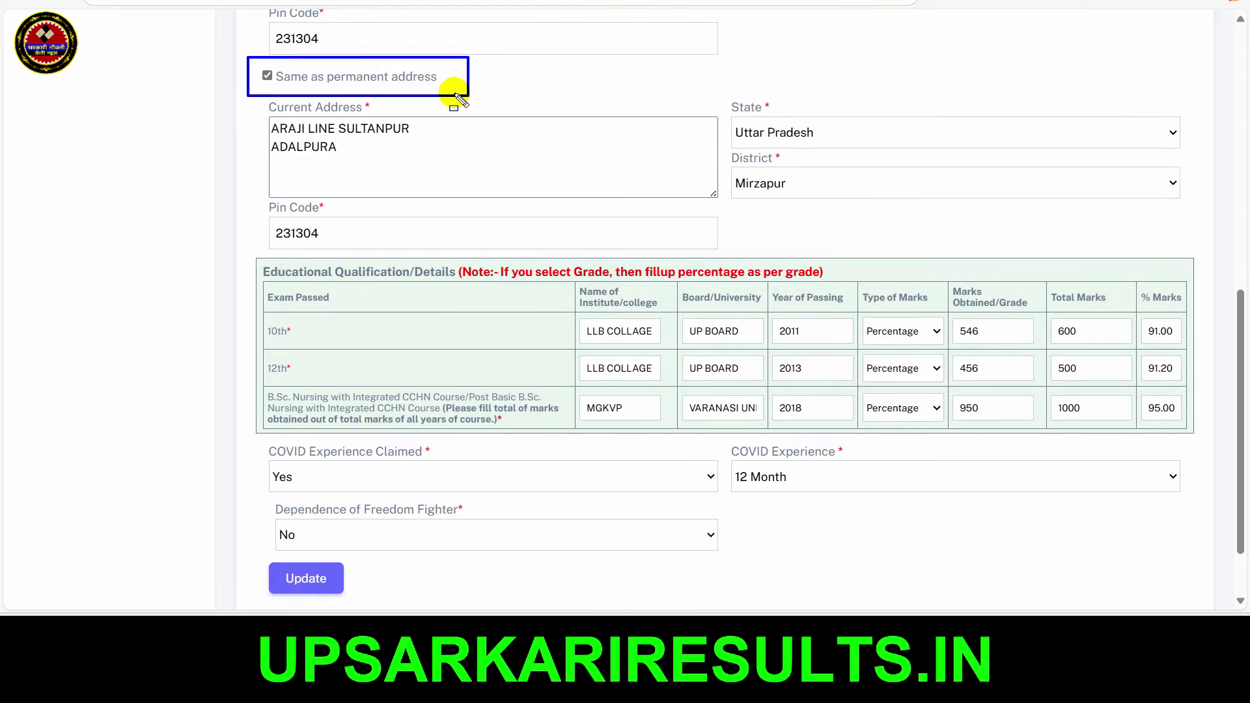
mouse_move(260, 101)
mouse_down()
mouse_move(549, 167)
mouse_move(1072, 213)
mouse_up()
drag(262, 62, 324, 75)
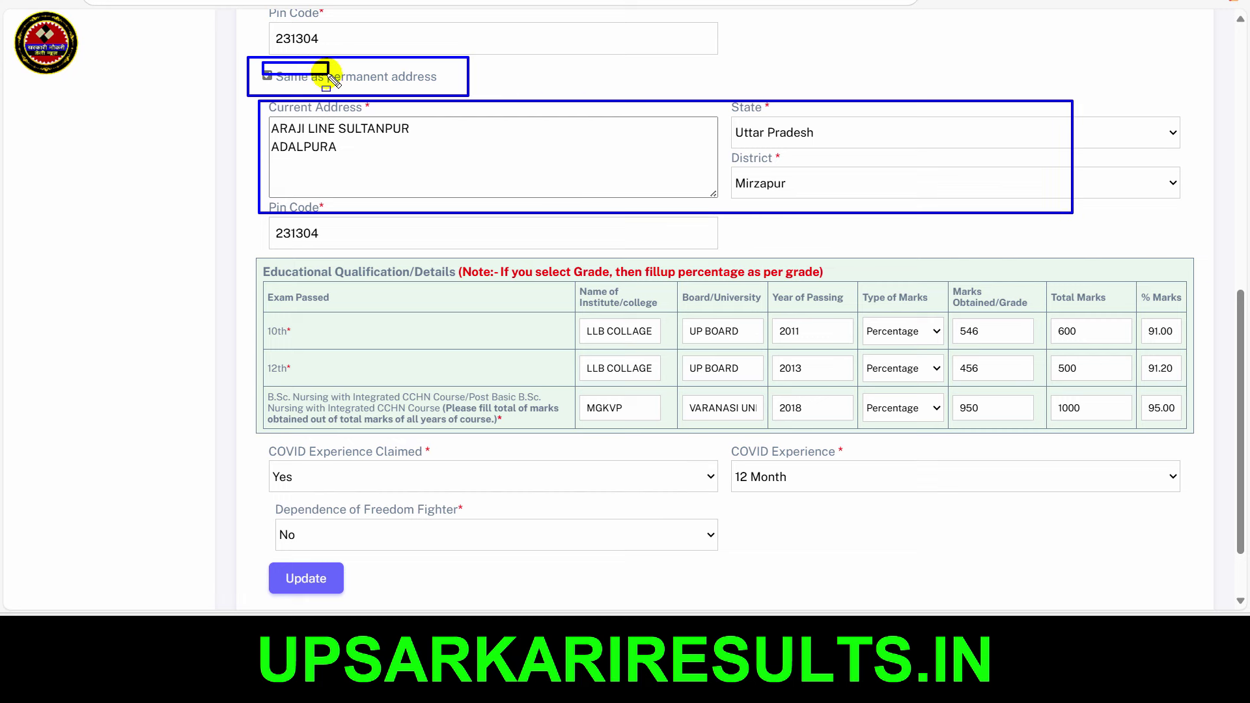
mouse_move(284, 134)
mouse_down()
mouse_move(734, 280)
mouse_move(1043, 257)
mouse_move(1036, 236)
mouse_up()
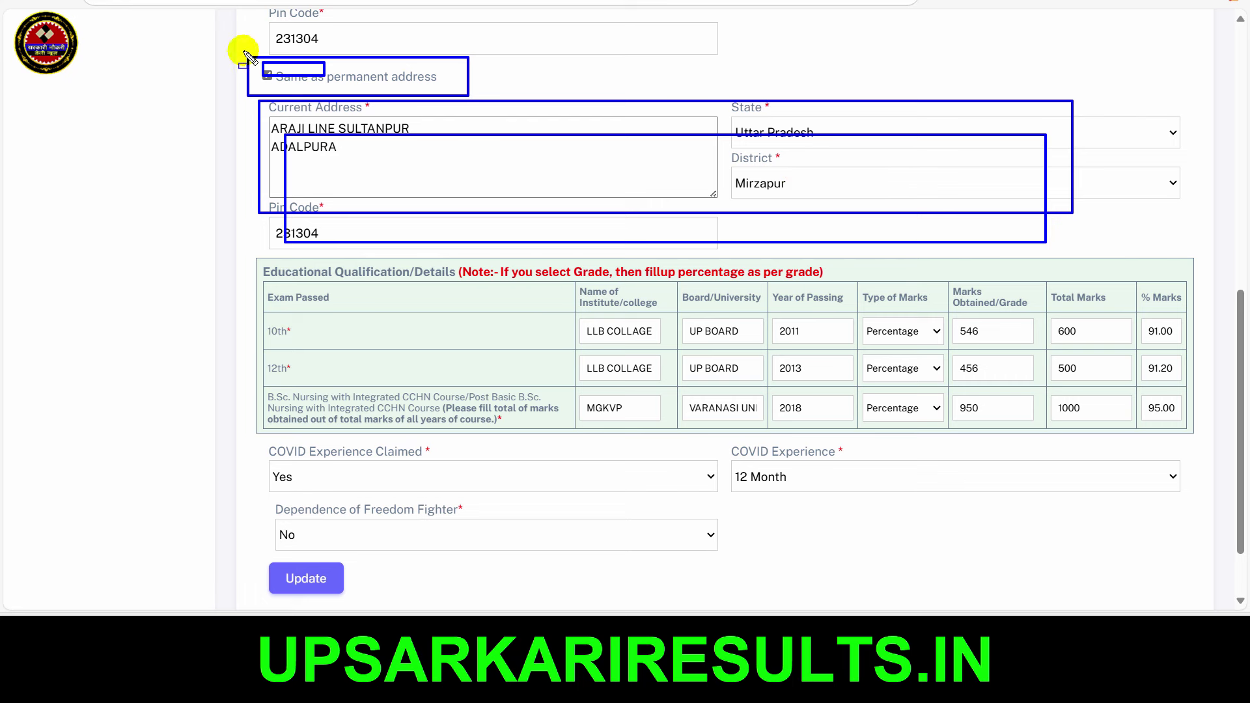
drag(242, 66, 395, 77)
drag(278, 112, 465, 189)
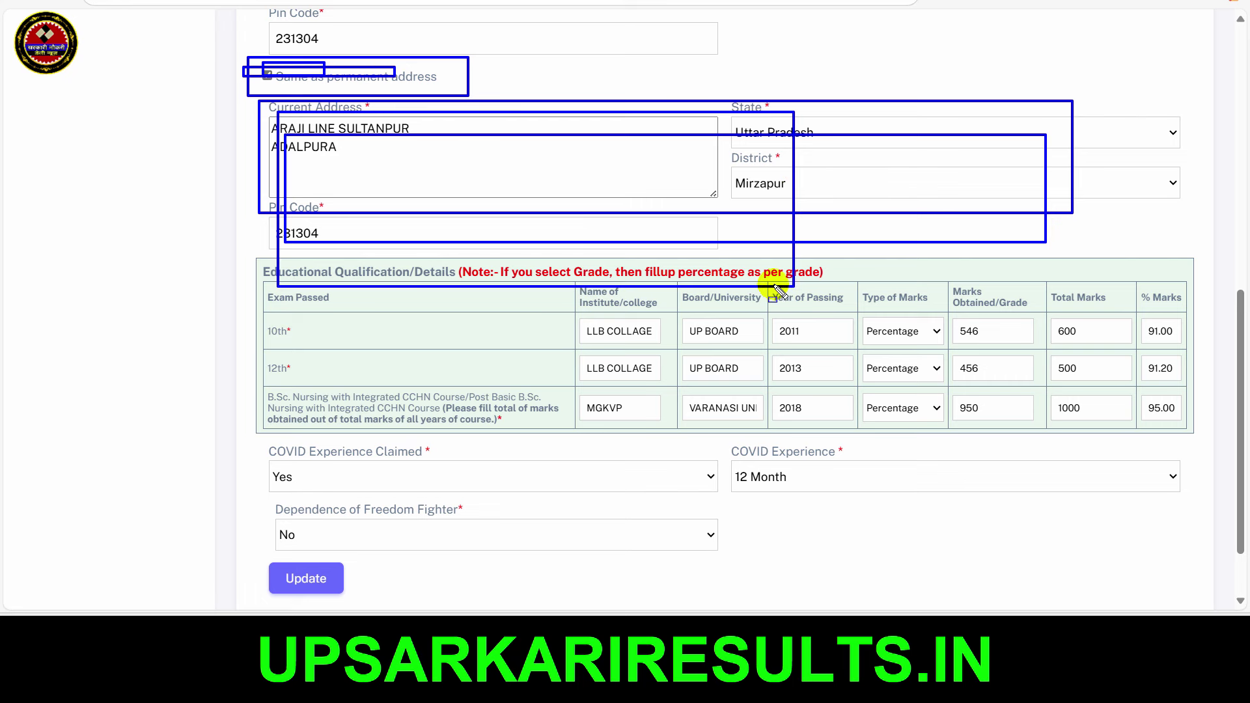
key(e)
mouse_move(227, 249)
mouse_down()
mouse_move(849, 413)
mouse_move(1158, 474)
mouse_move(1203, 463)
mouse_up()
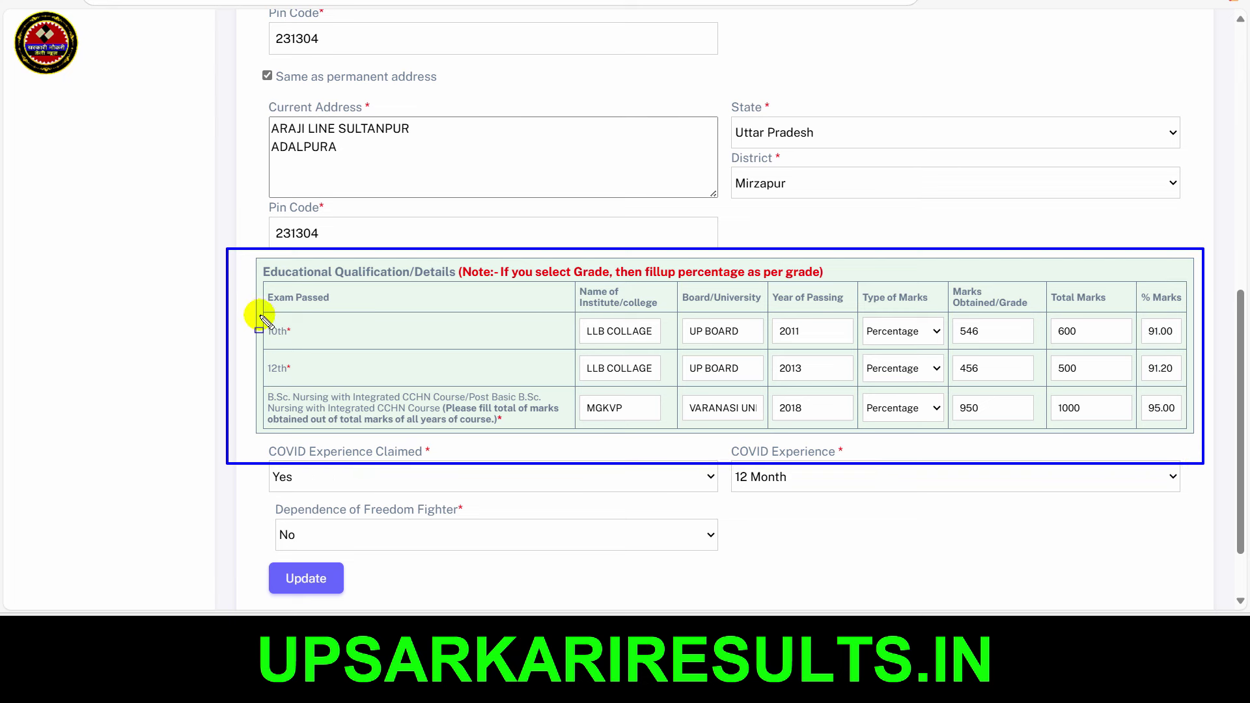
drag(264, 316, 348, 337)
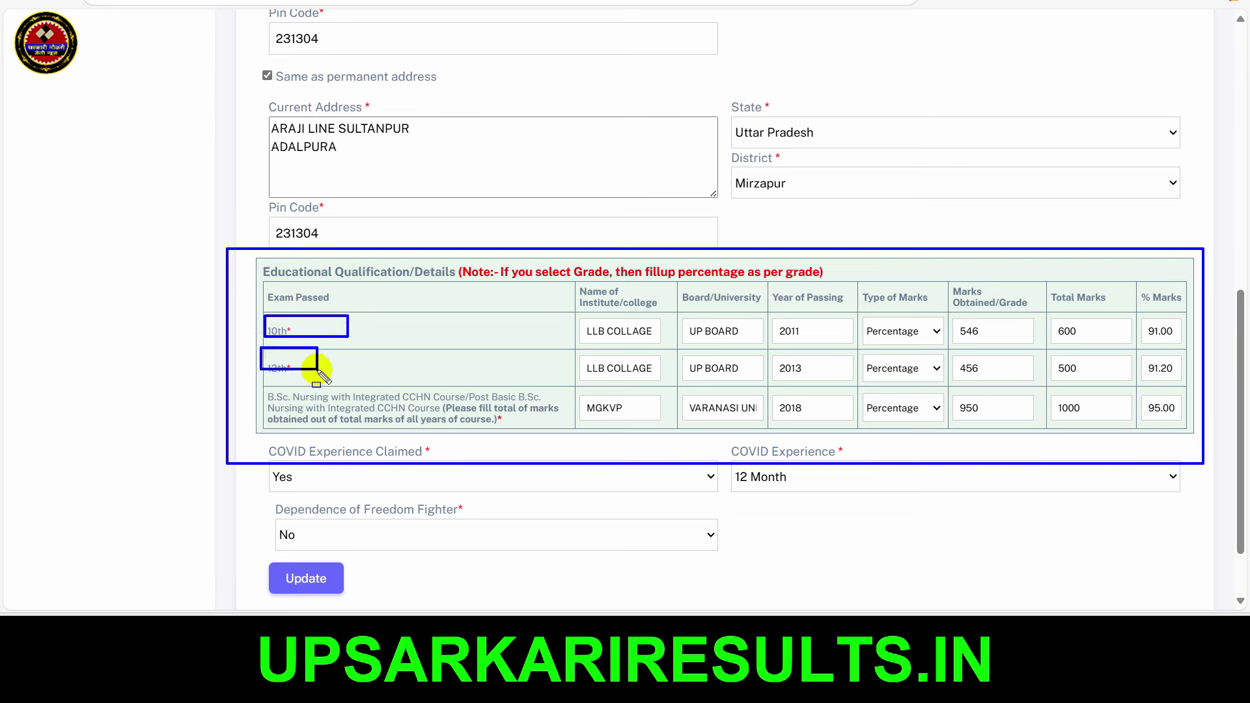
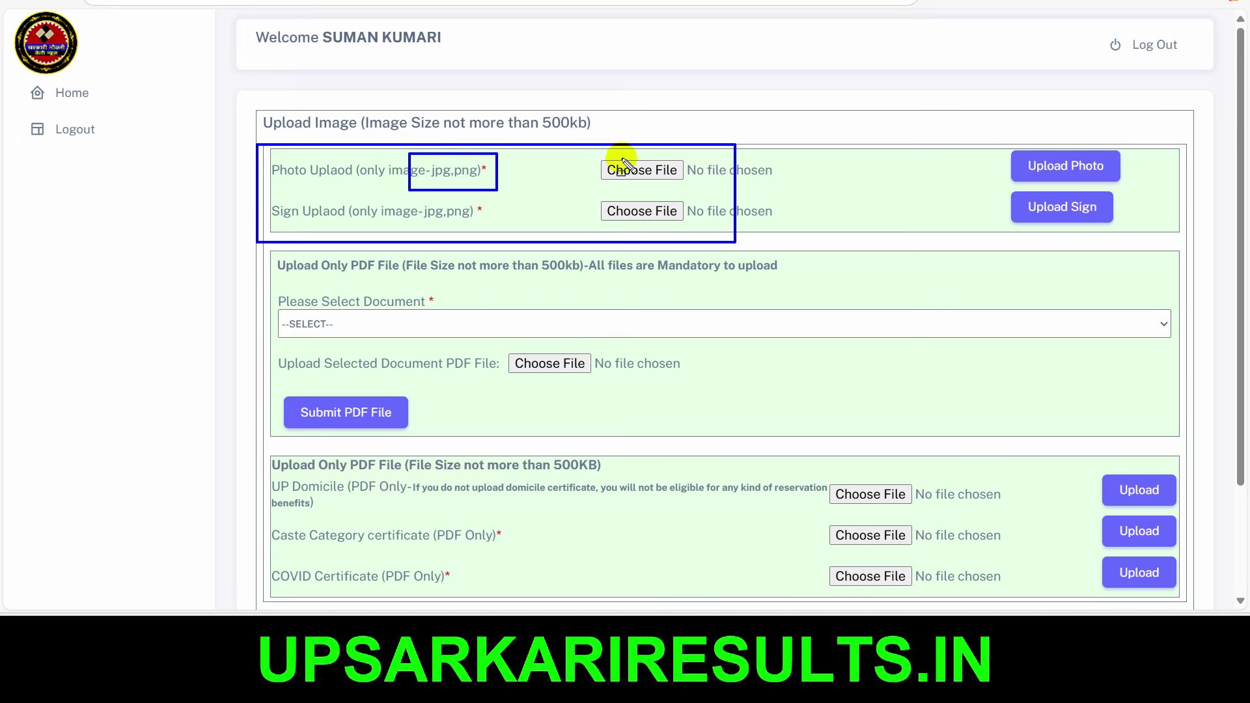
drag(581, 155, 695, 187)
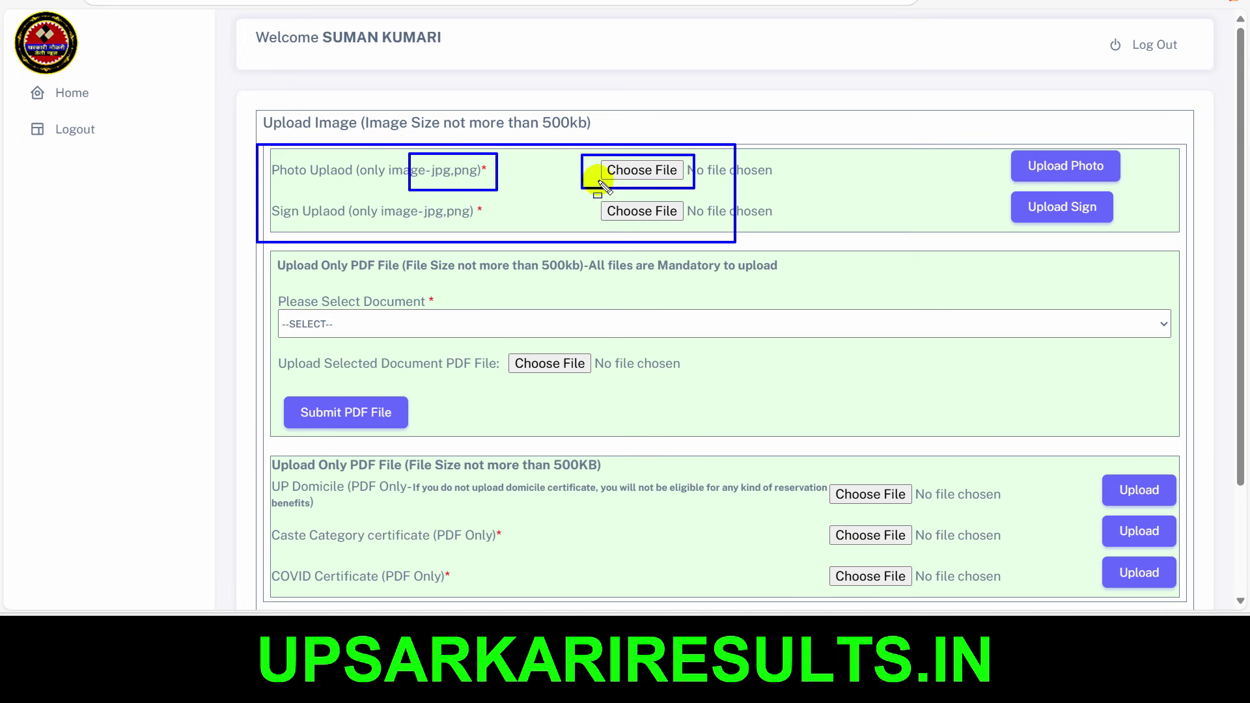
drag(402, 101, 663, 141)
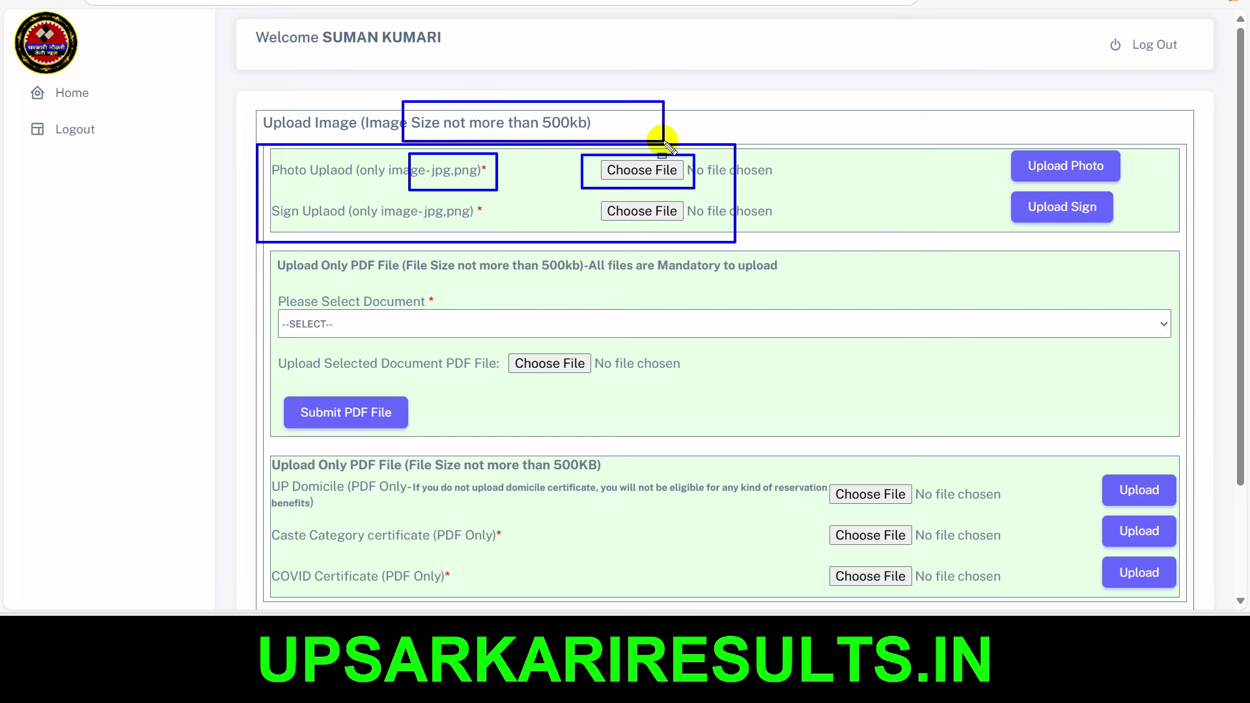
key(Escape)
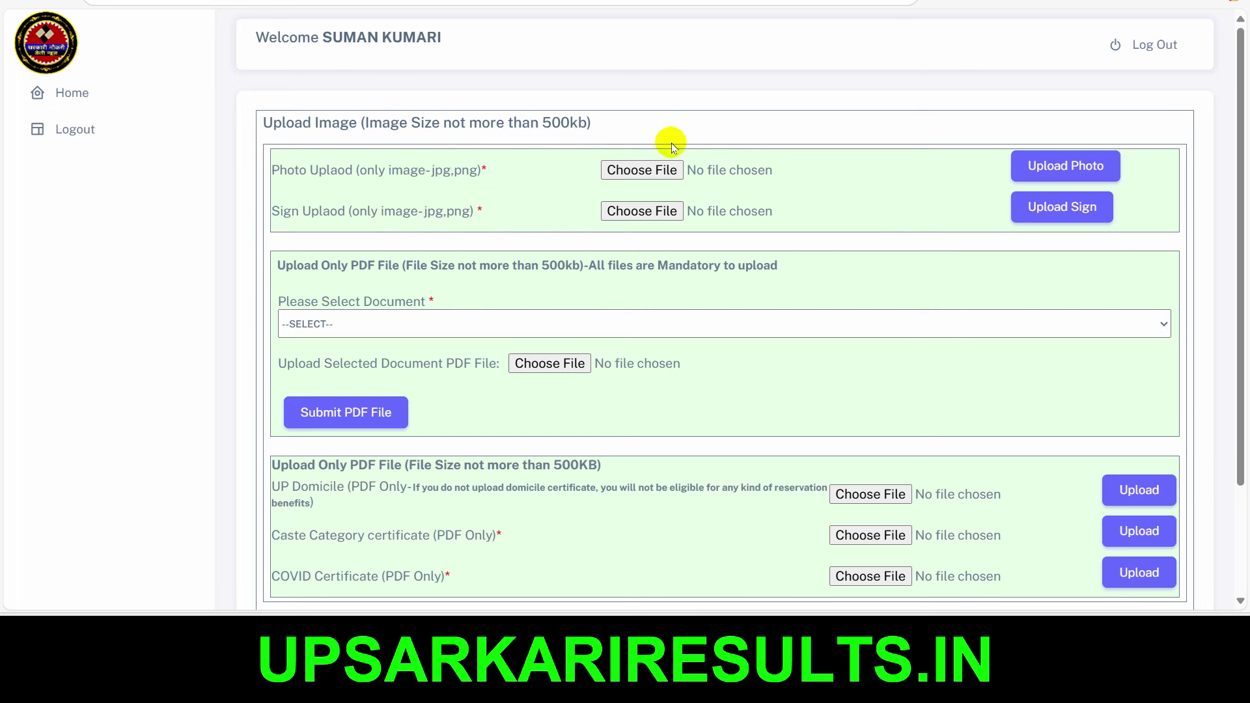
Upload Passport_Photograph12.jpg as the candidate's photo and dismiss the upload message
click(644, 168)
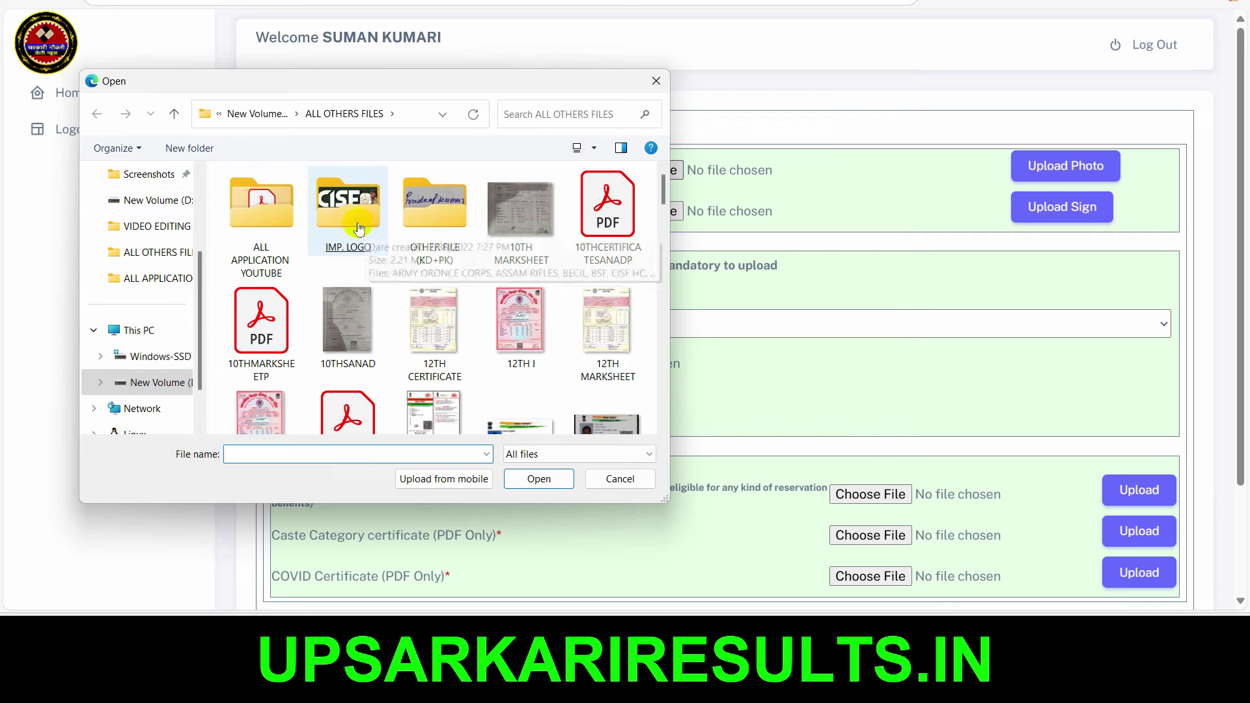
scroll(391, 293, down, 10)
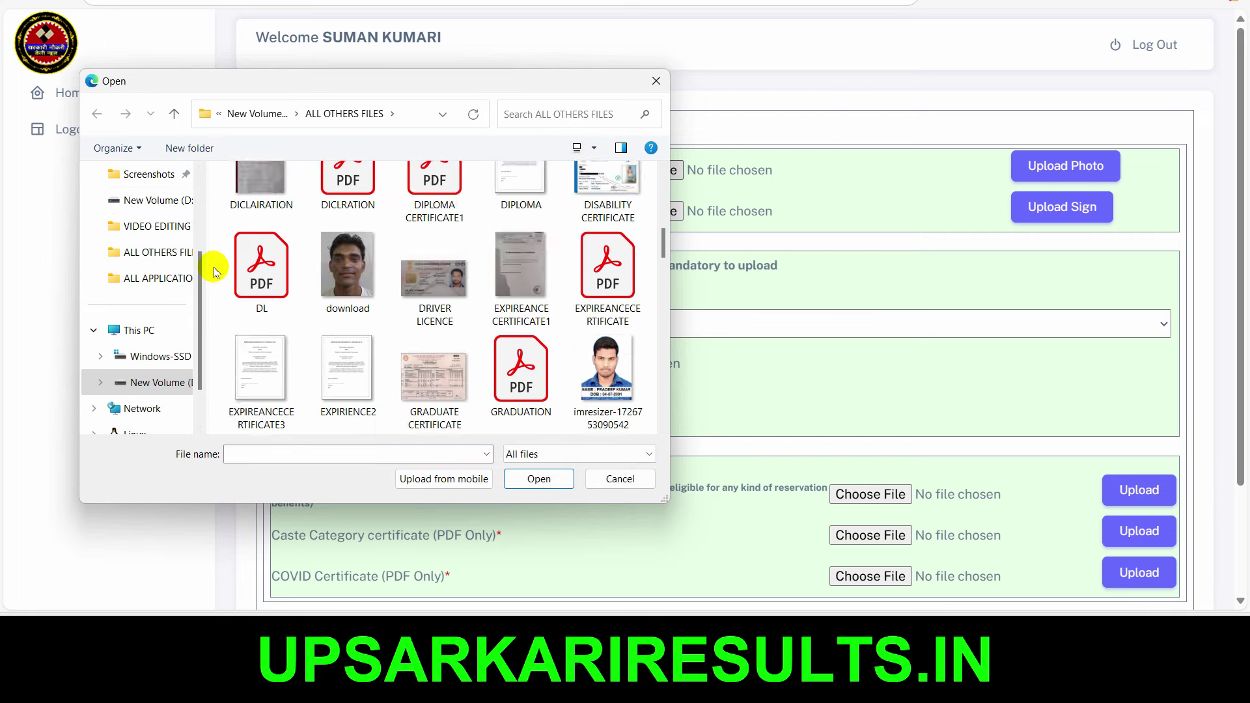
click(433, 267)
click(563, 480)
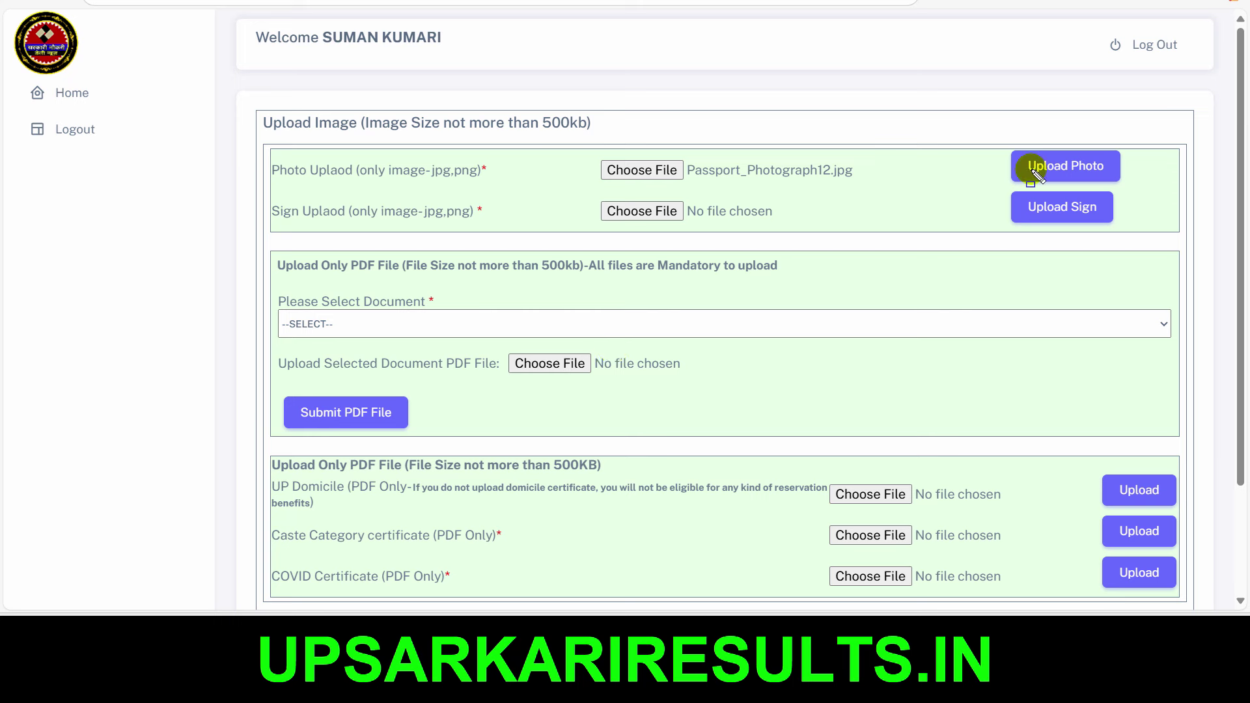
click(1077, 171)
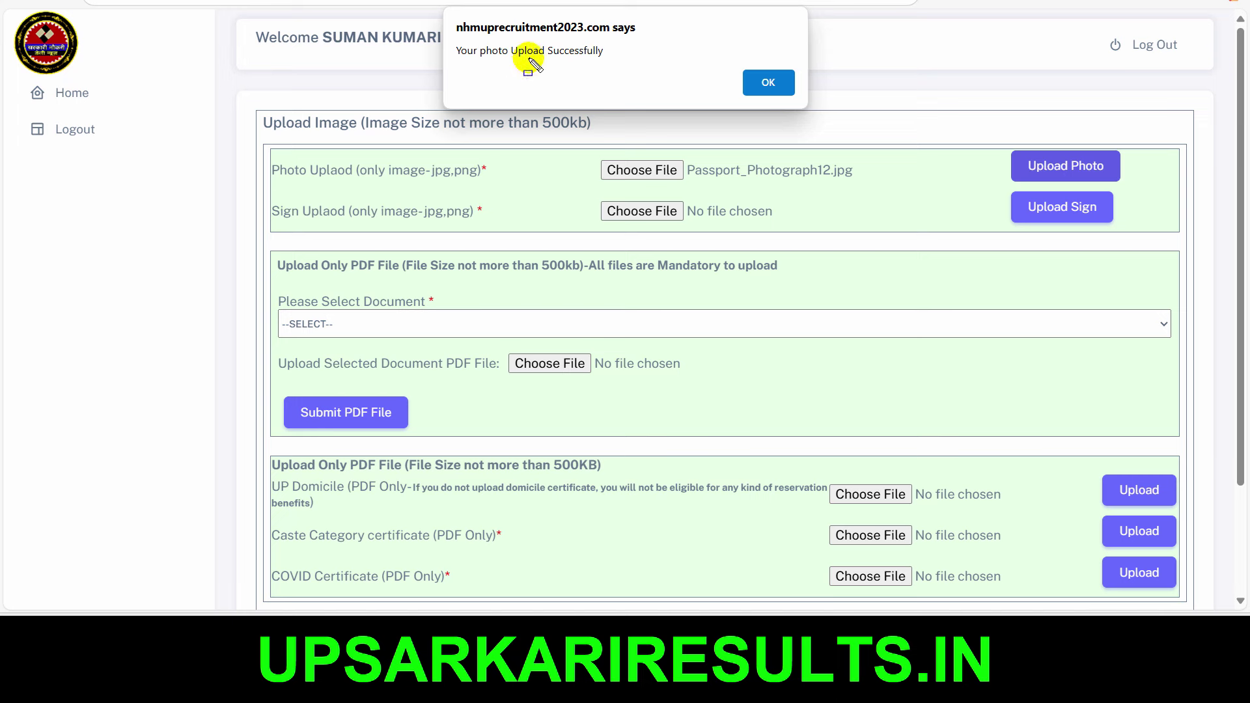
drag(450, 37, 619, 69)
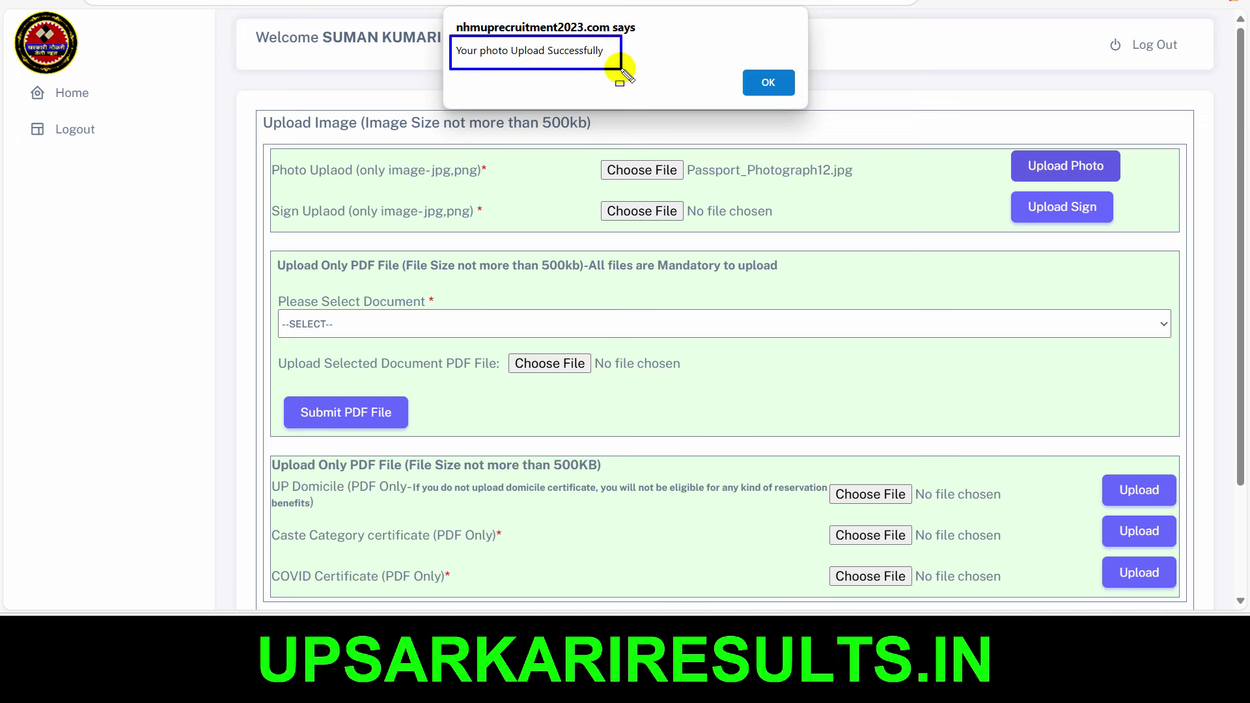
click(762, 83)
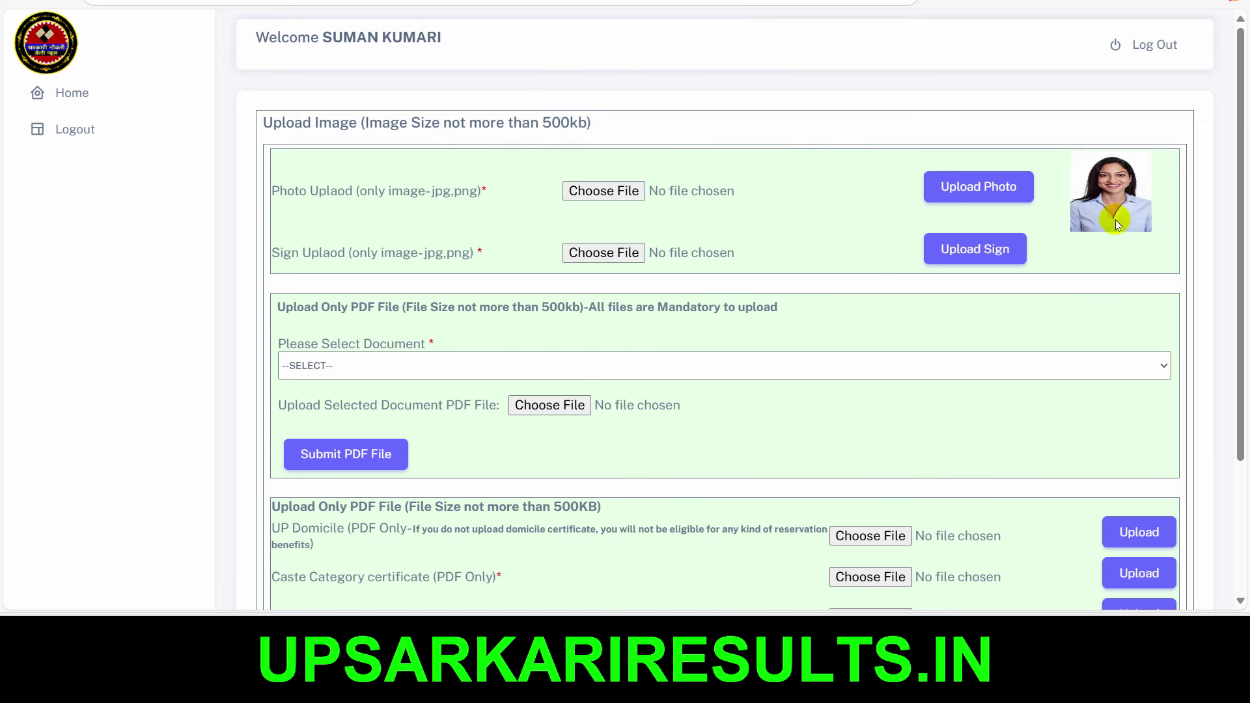
drag(1041, 151, 1166, 270)
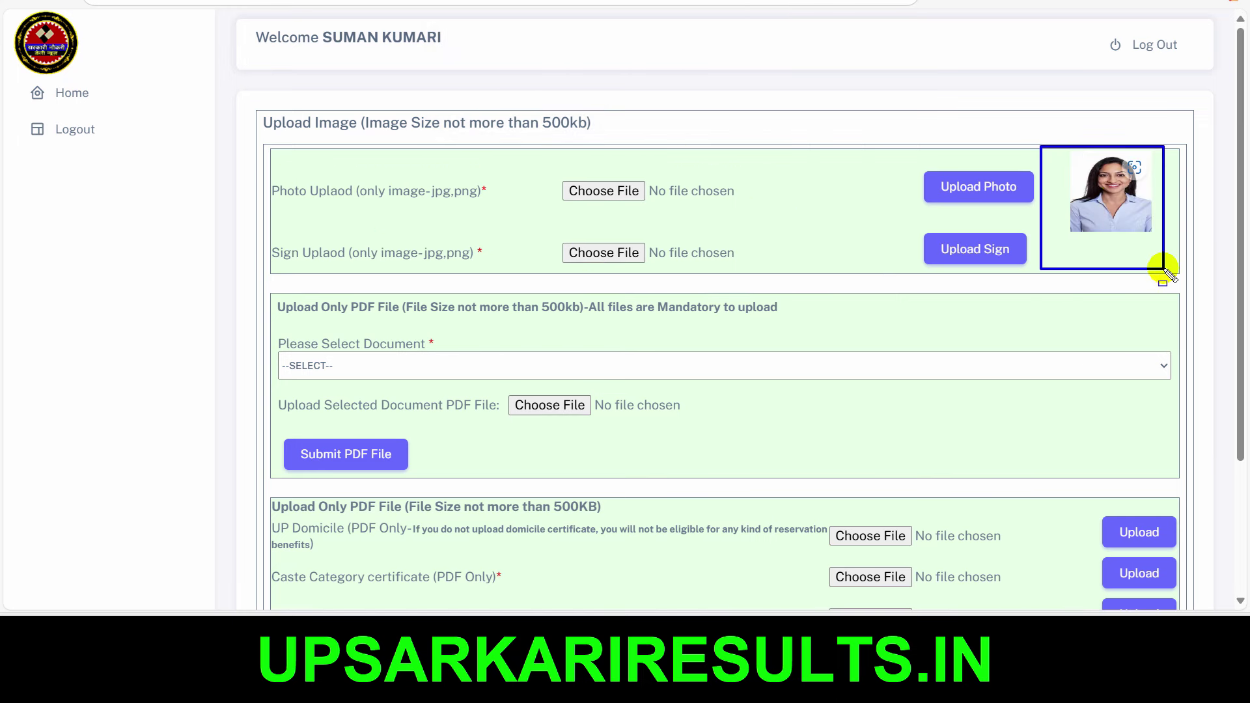
Choose the candidate's signature image and upload it in the signature section
click(587, 256)
scroll(432, 273, down, 10)
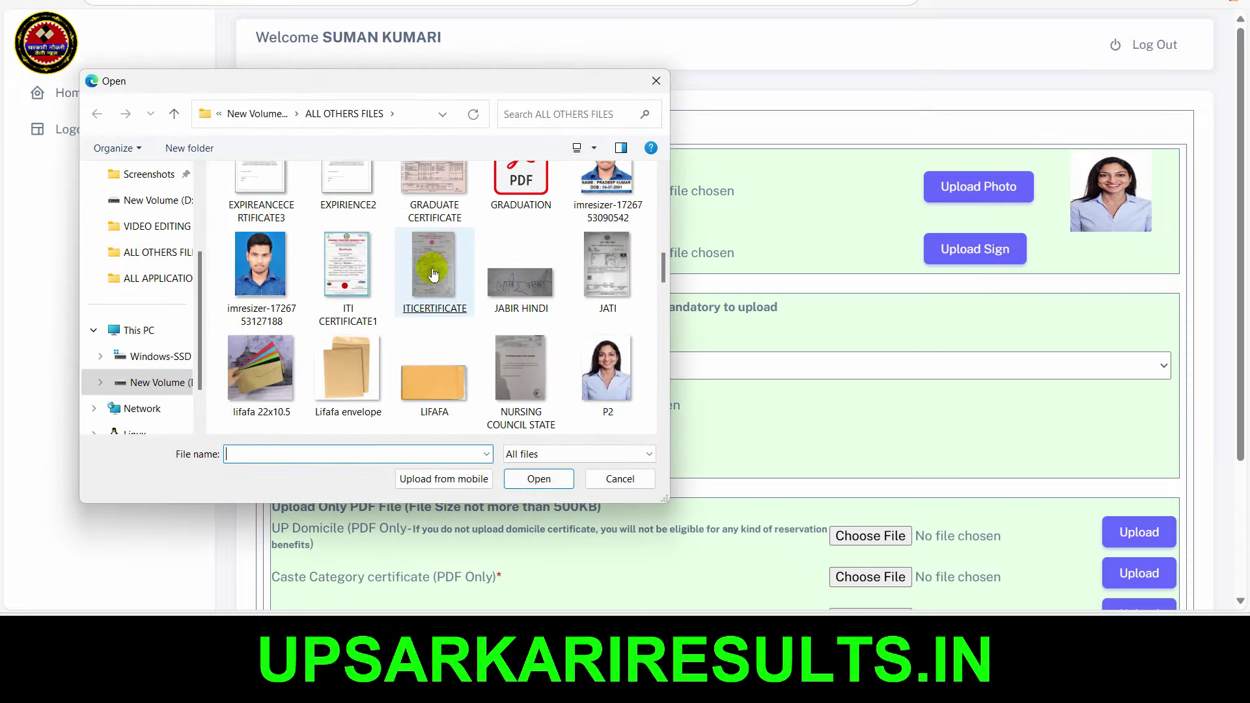
scroll(433, 273, down, 5)
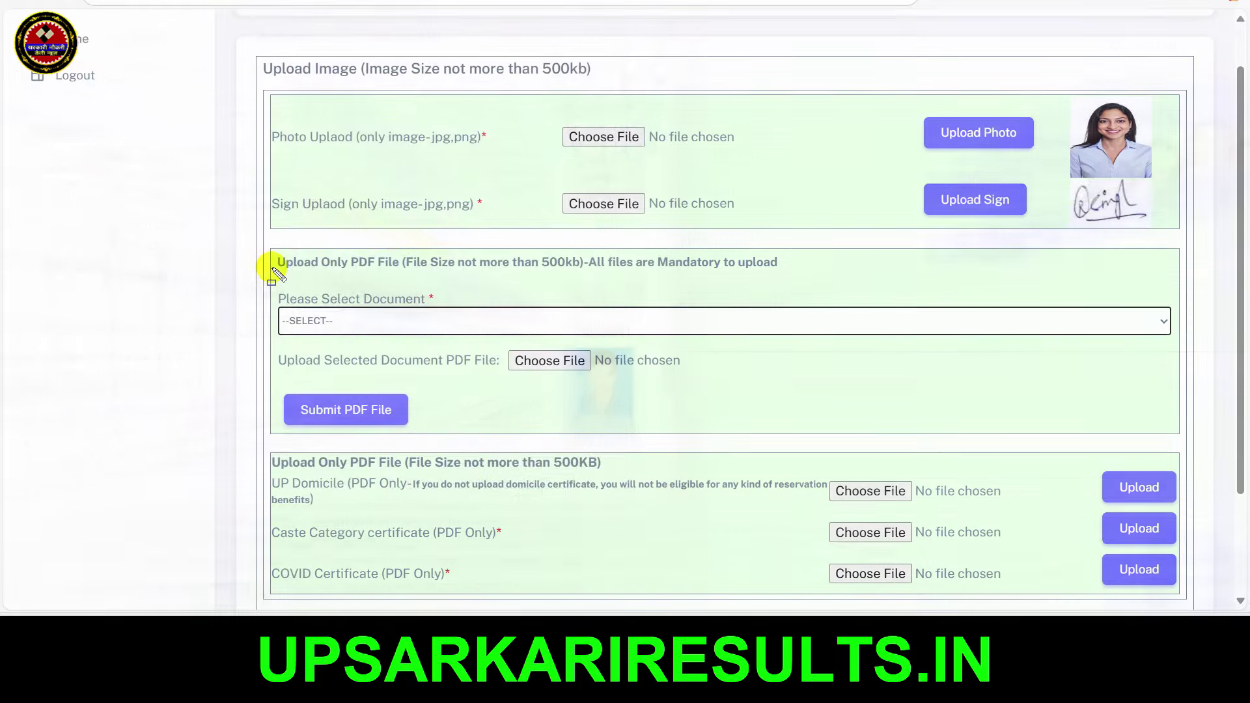
mouse_move(272, 275)
mouse_down()
mouse_move(371, 324)
mouse_move(1178, 393)
mouse_move(1176, 447)
mouse_move(1182, 433)
mouse_up()
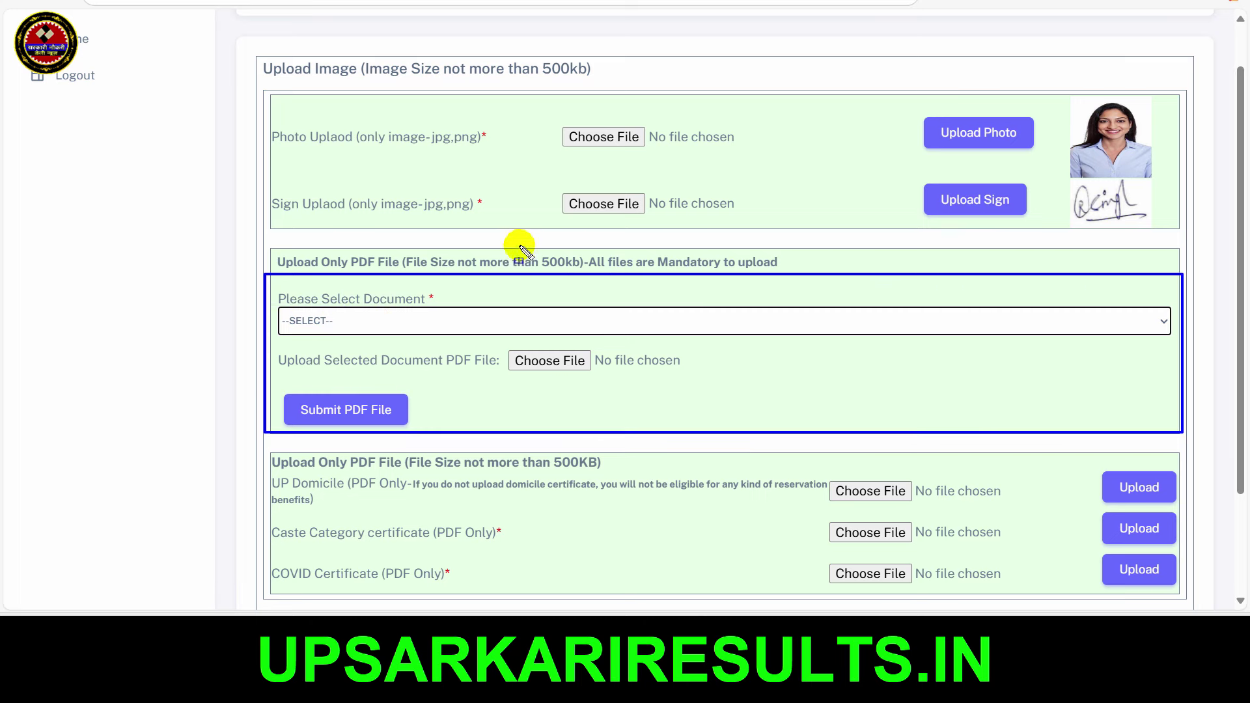
mouse_move(519, 245)
mouse_down()
mouse_move(619, 274)
mouse_move(811, 278)
mouse_up()
key(Escape)
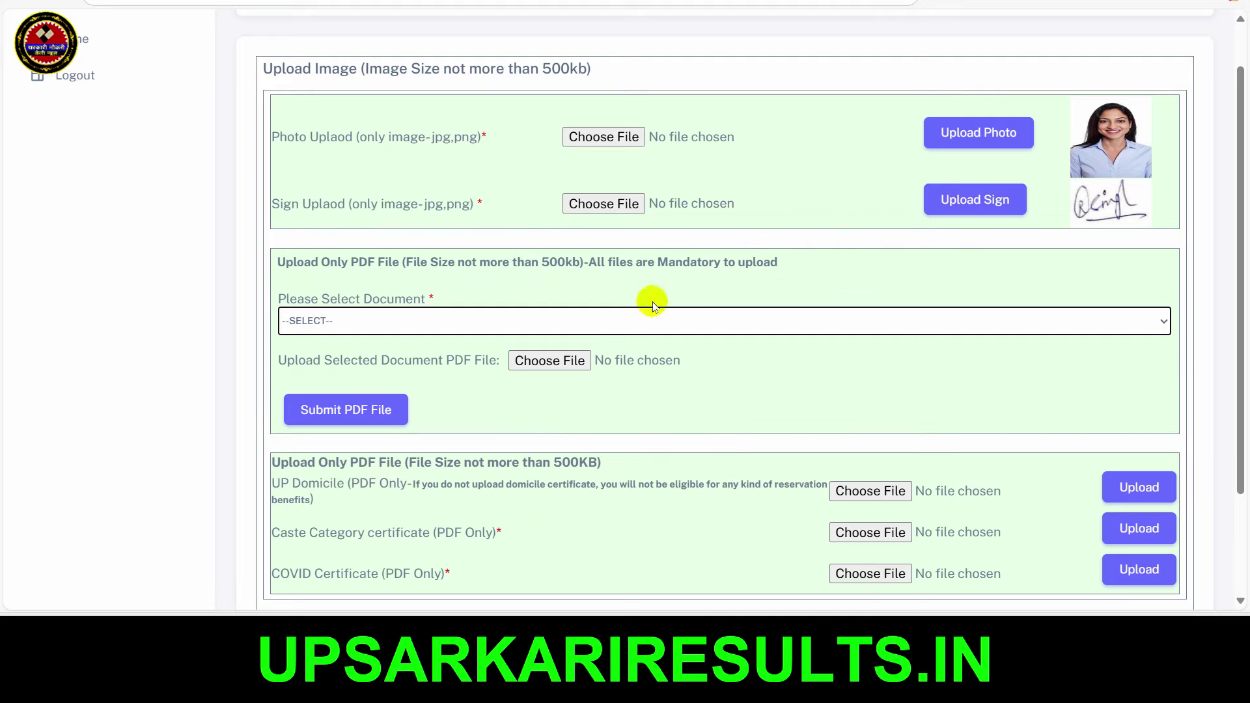
Upload 10THMARKSHEETP.pdf as the 10TH MARKSHEET document and dismiss the upload message
click(672, 329)
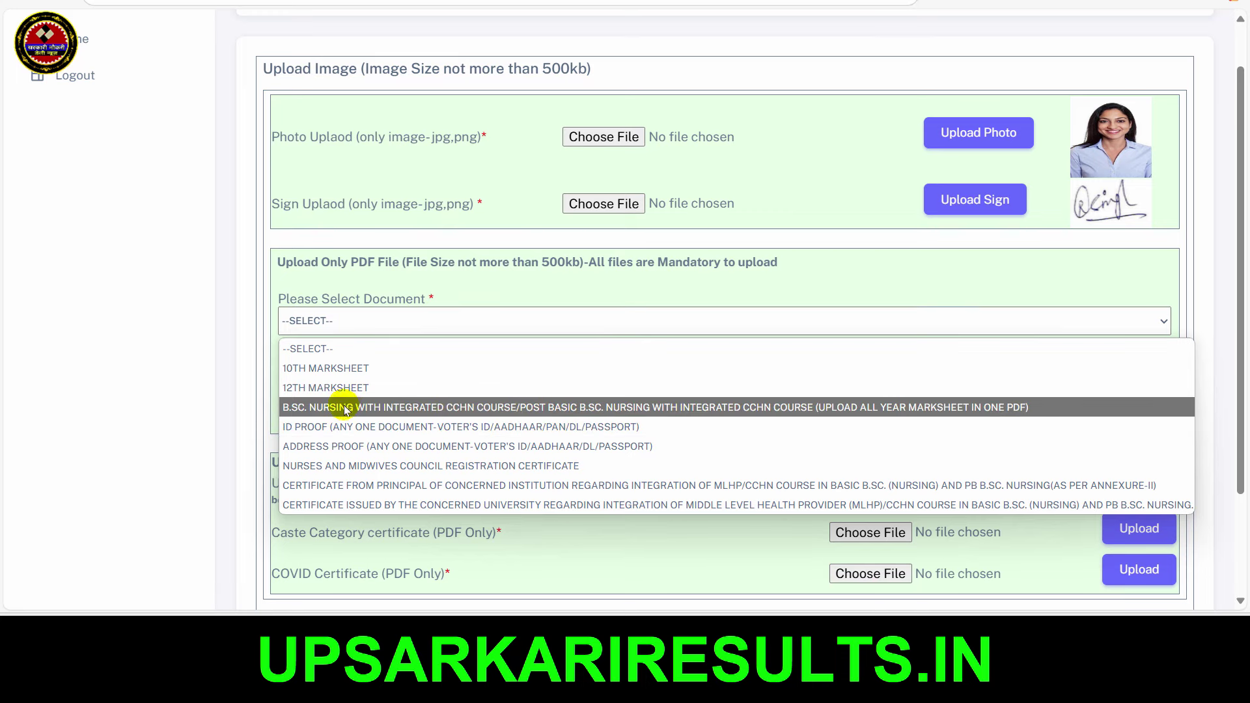
click(326, 368)
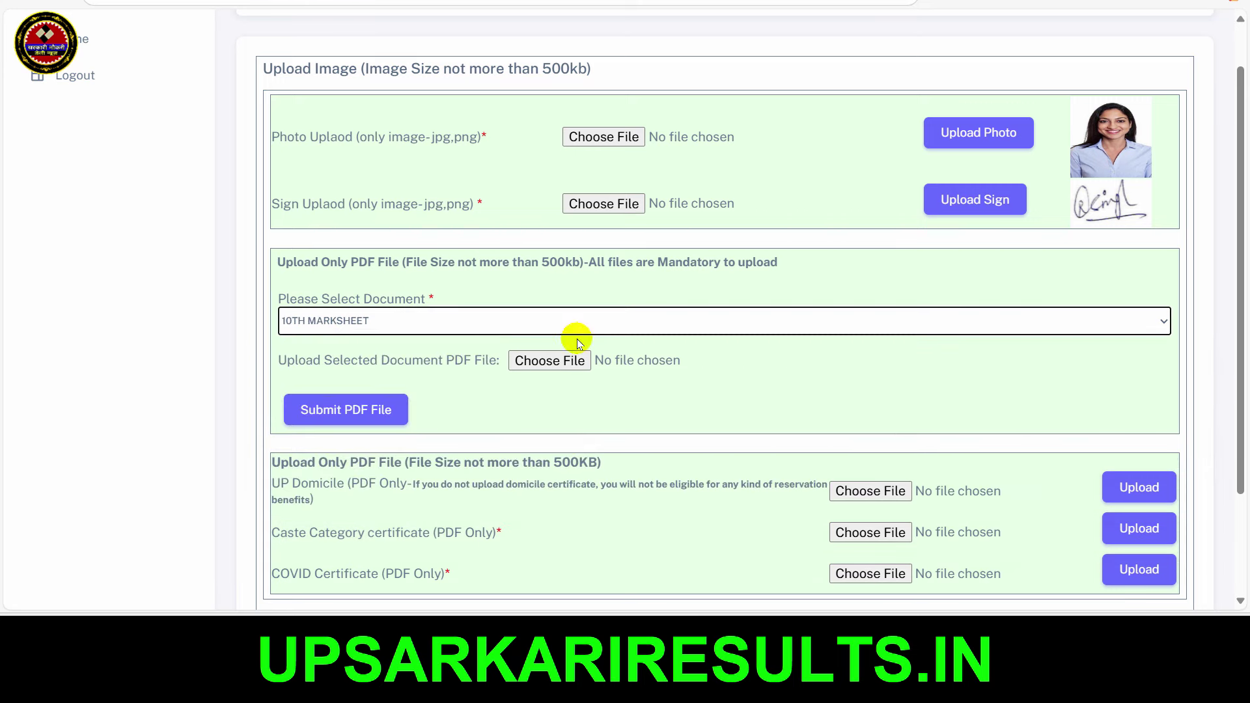
click(551, 360)
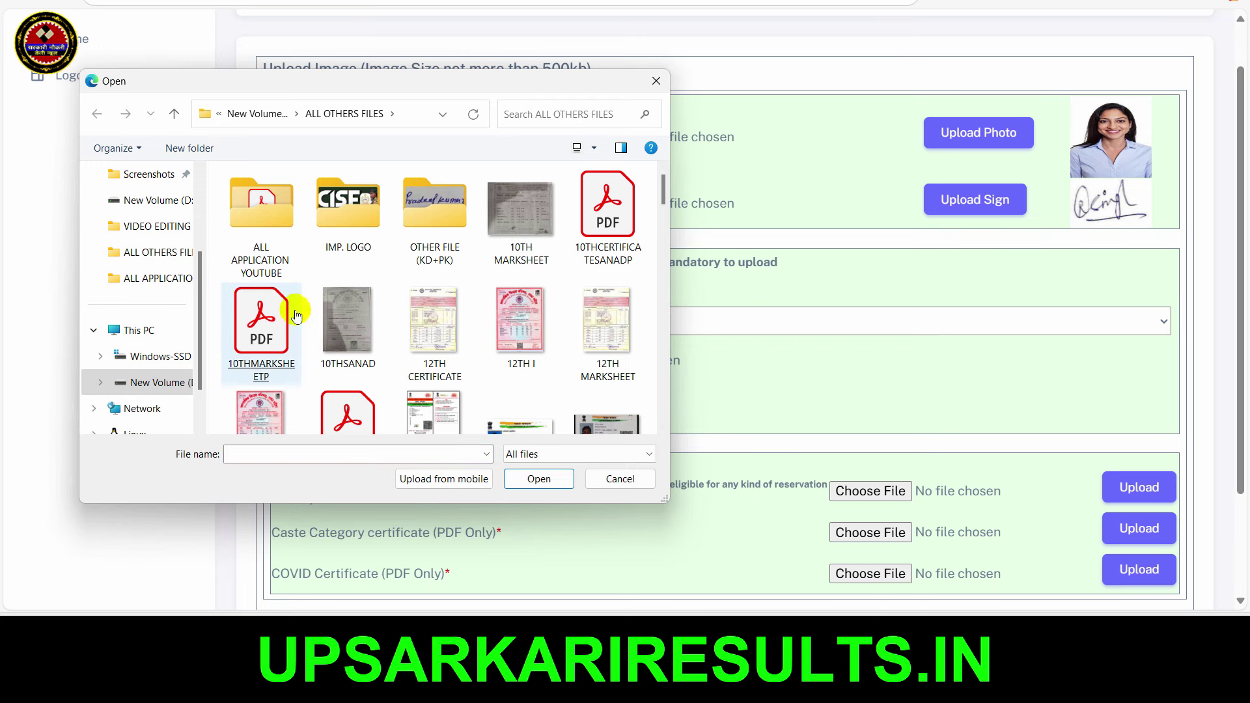
click(270, 357)
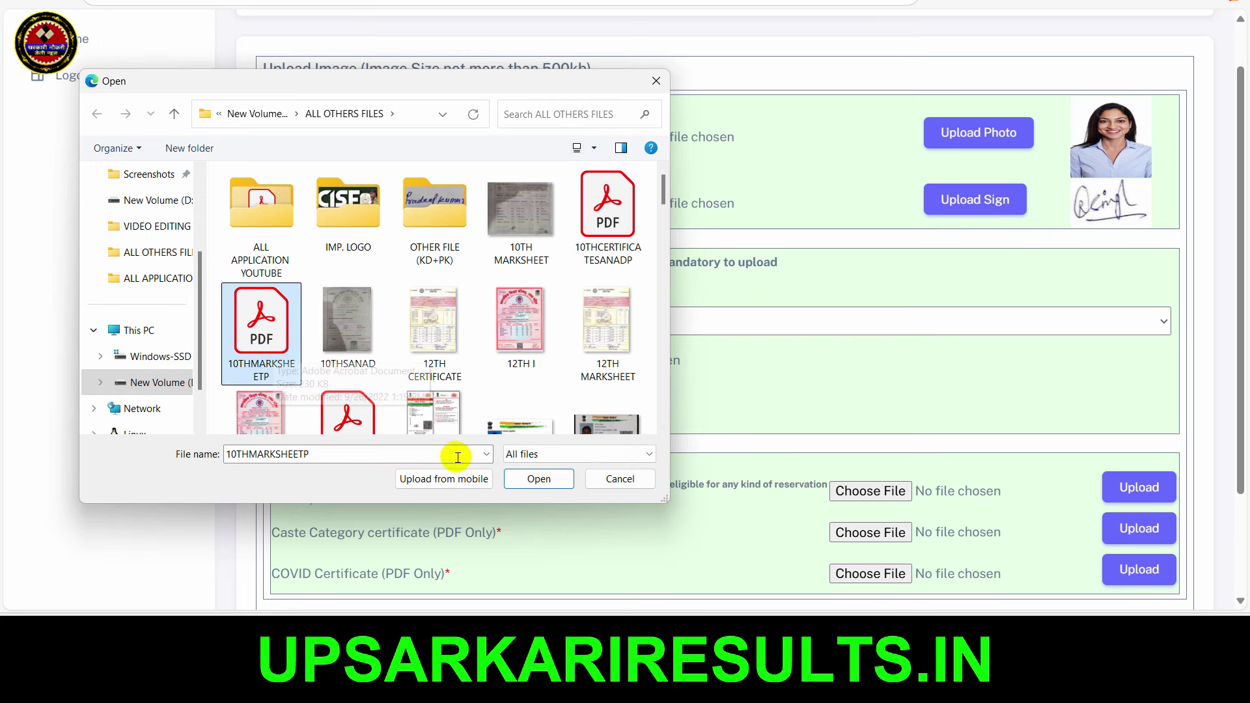
click(543, 479)
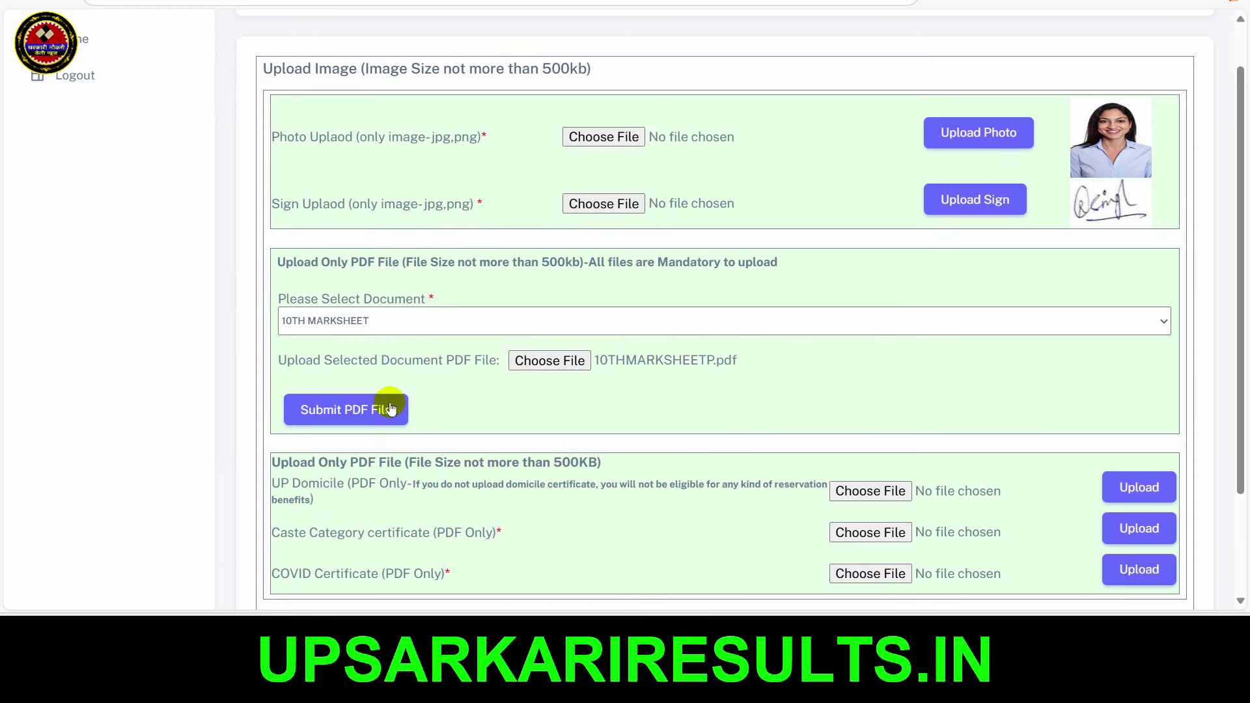
click(333, 415)
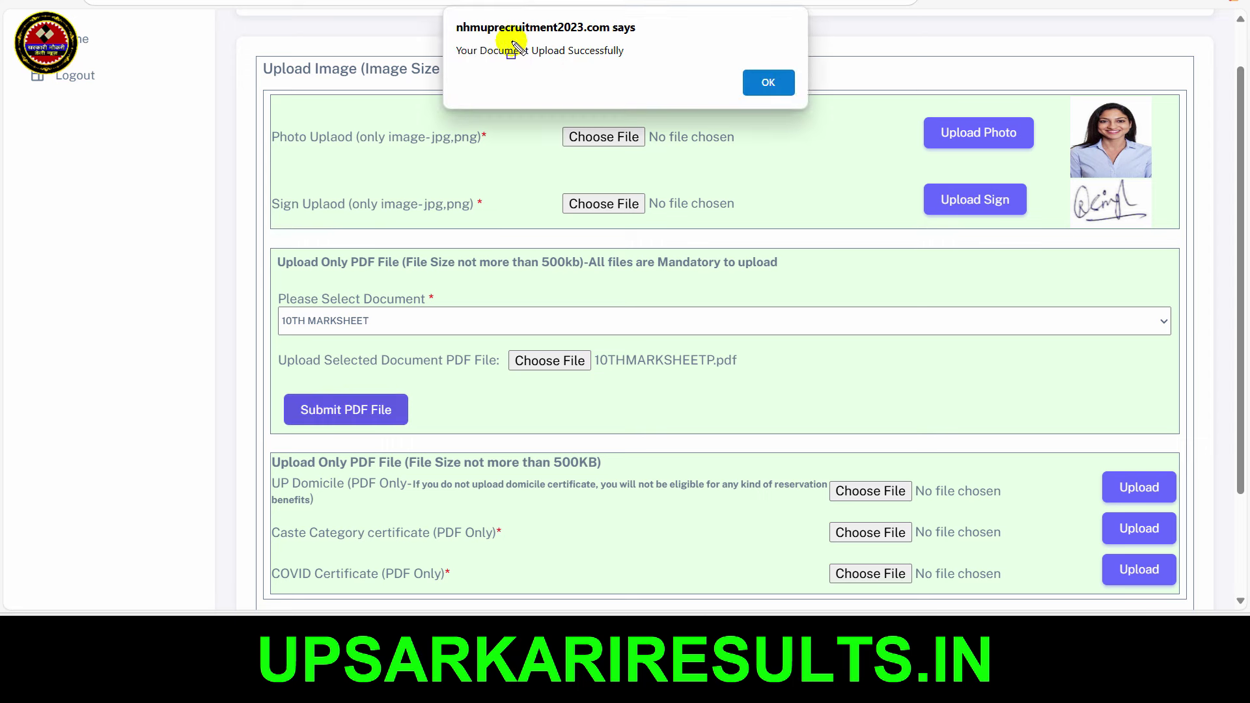
drag(450, 33, 630, 69)
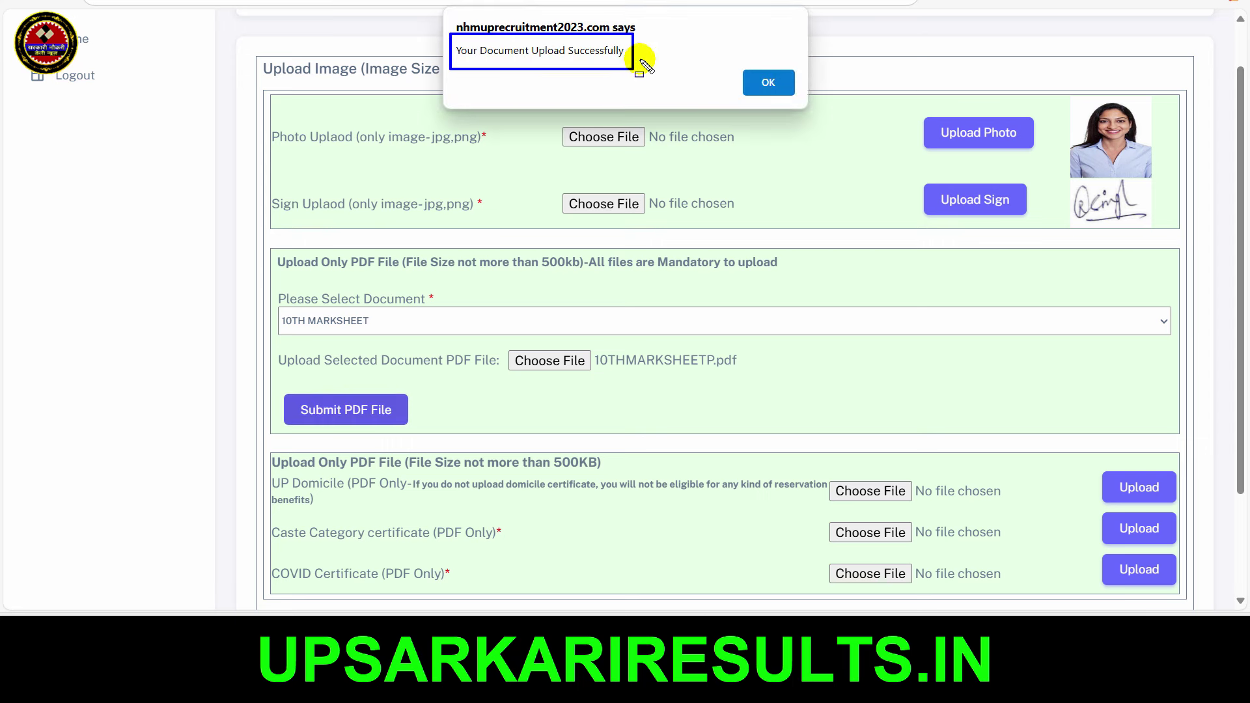
key(Escape)
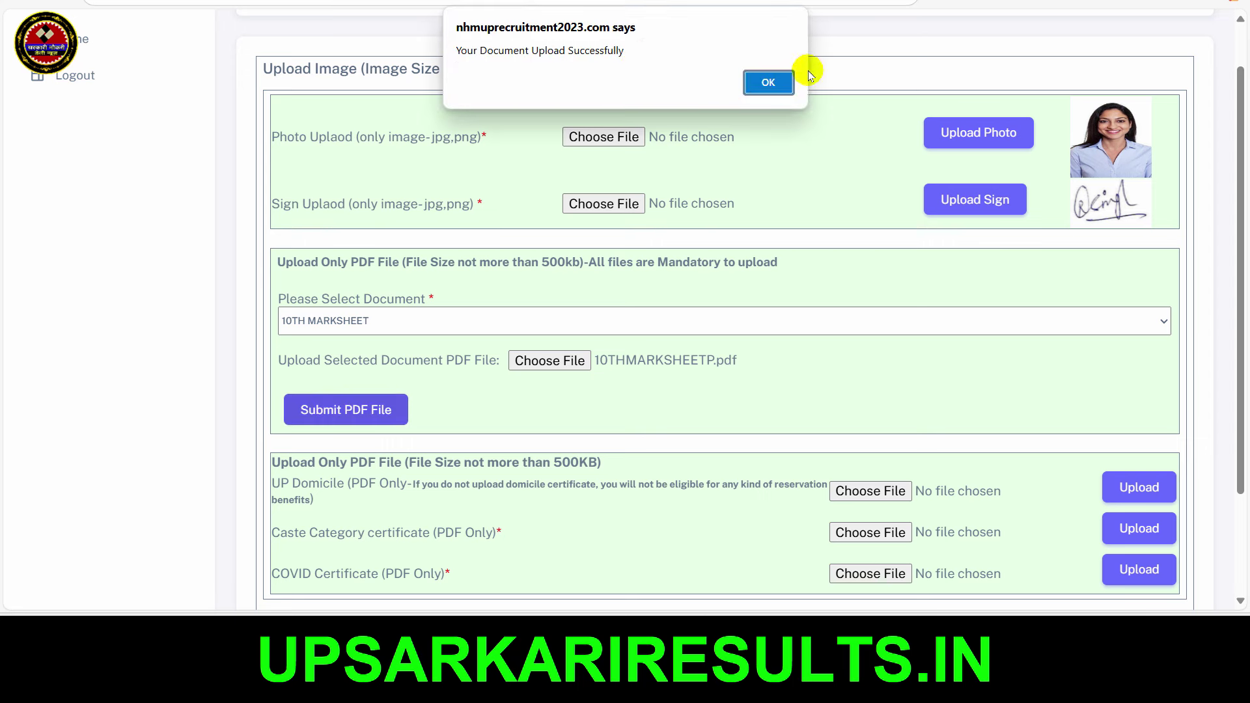
click(767, 82)
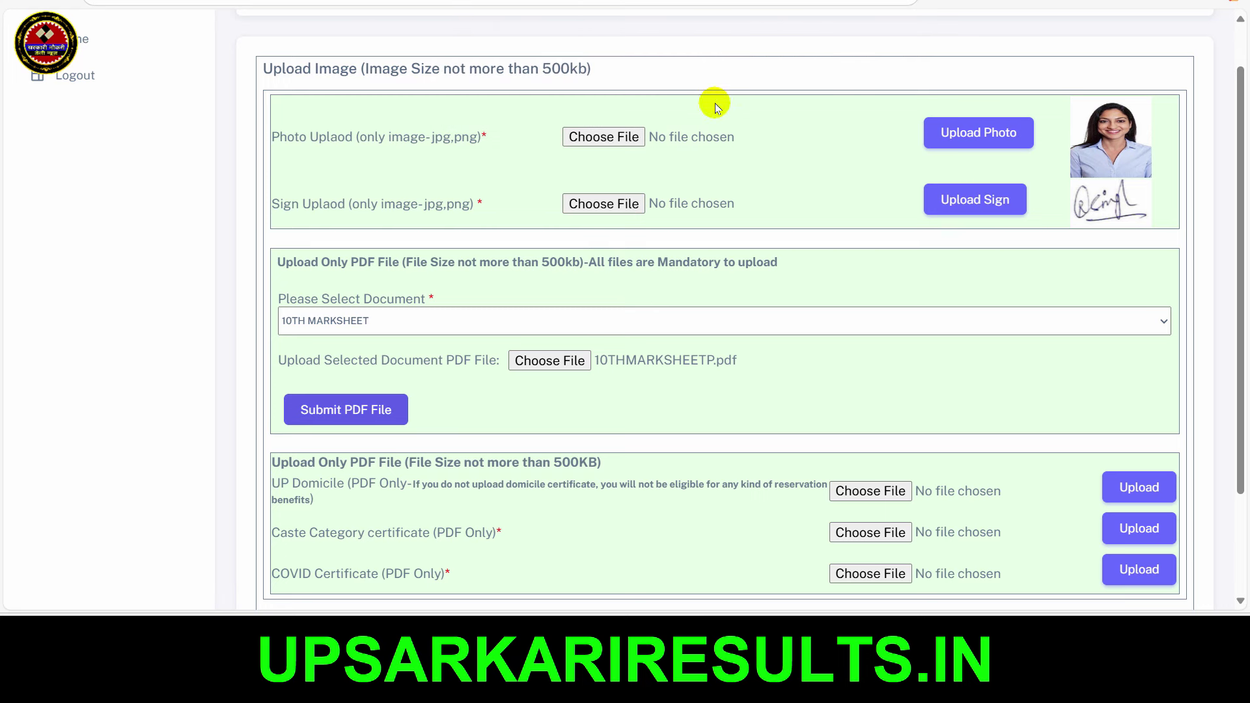
Upload 12THCERTIFICATE.pdf as the 12TH MARKSHEET document and dismiss the upload message
click(416, 321)
click(405, 385)
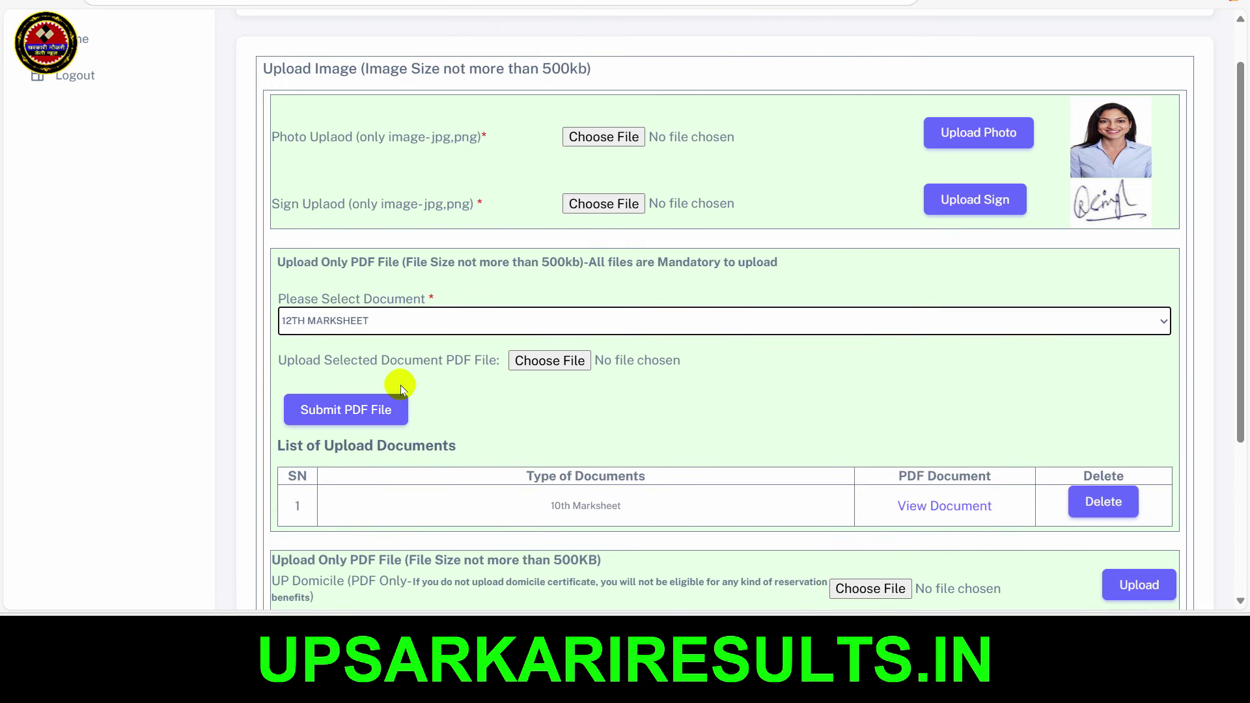
click(550, 361)
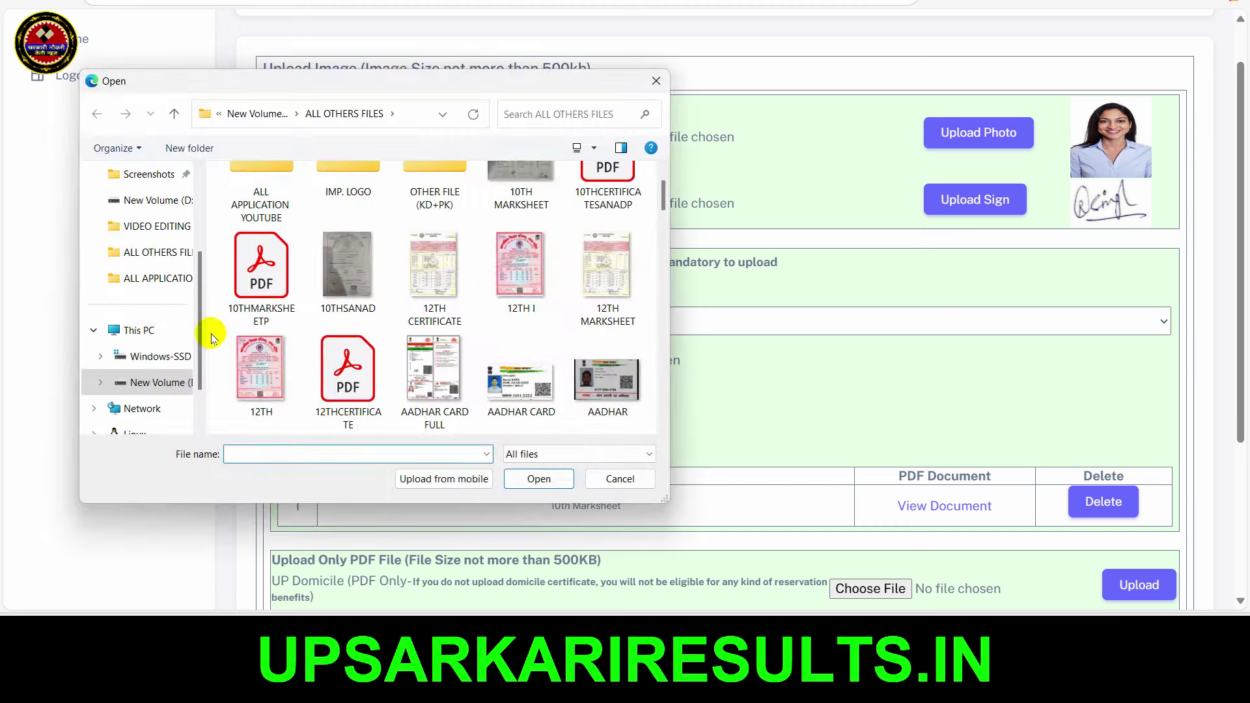
click(363, 364)
click(539, 478)
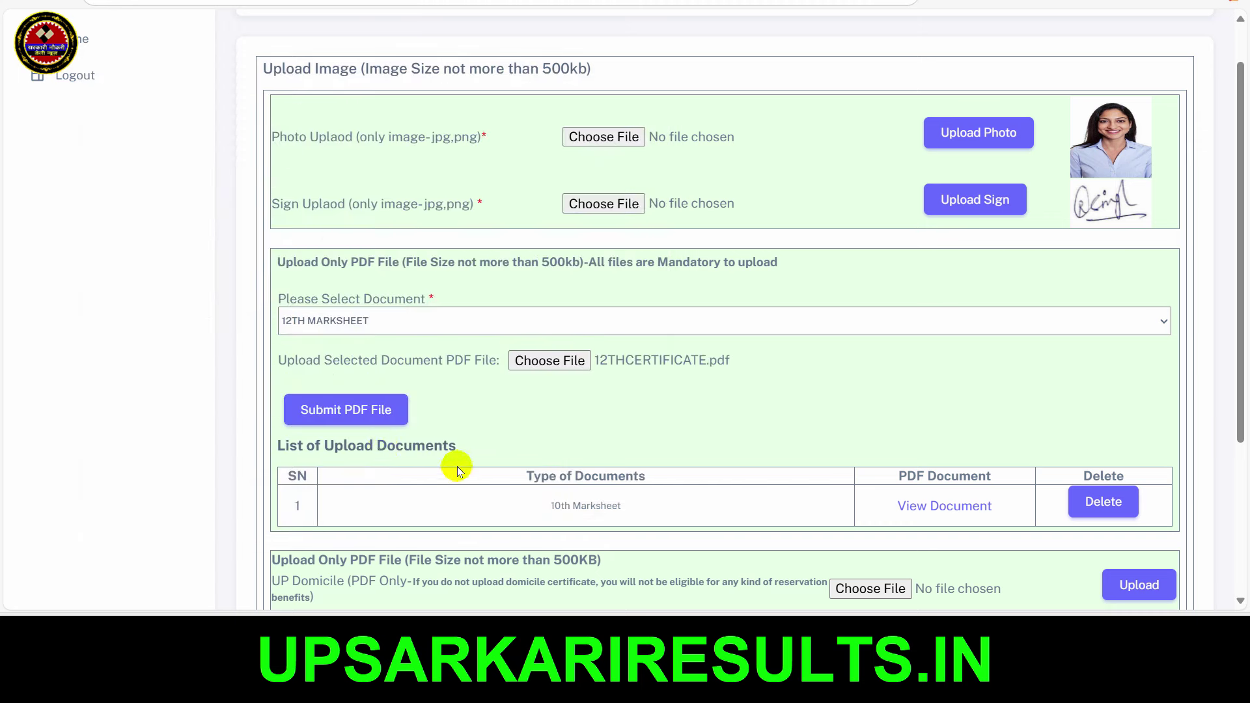
click(378, 416)
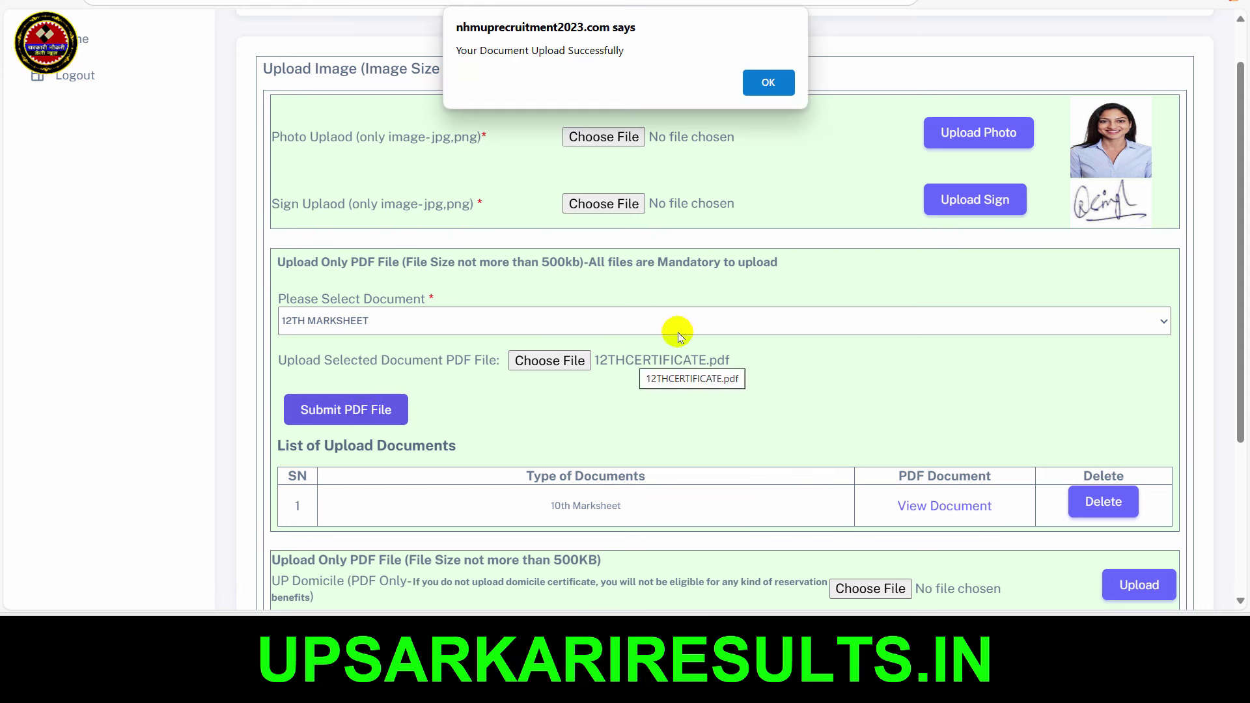
click(757, 81)
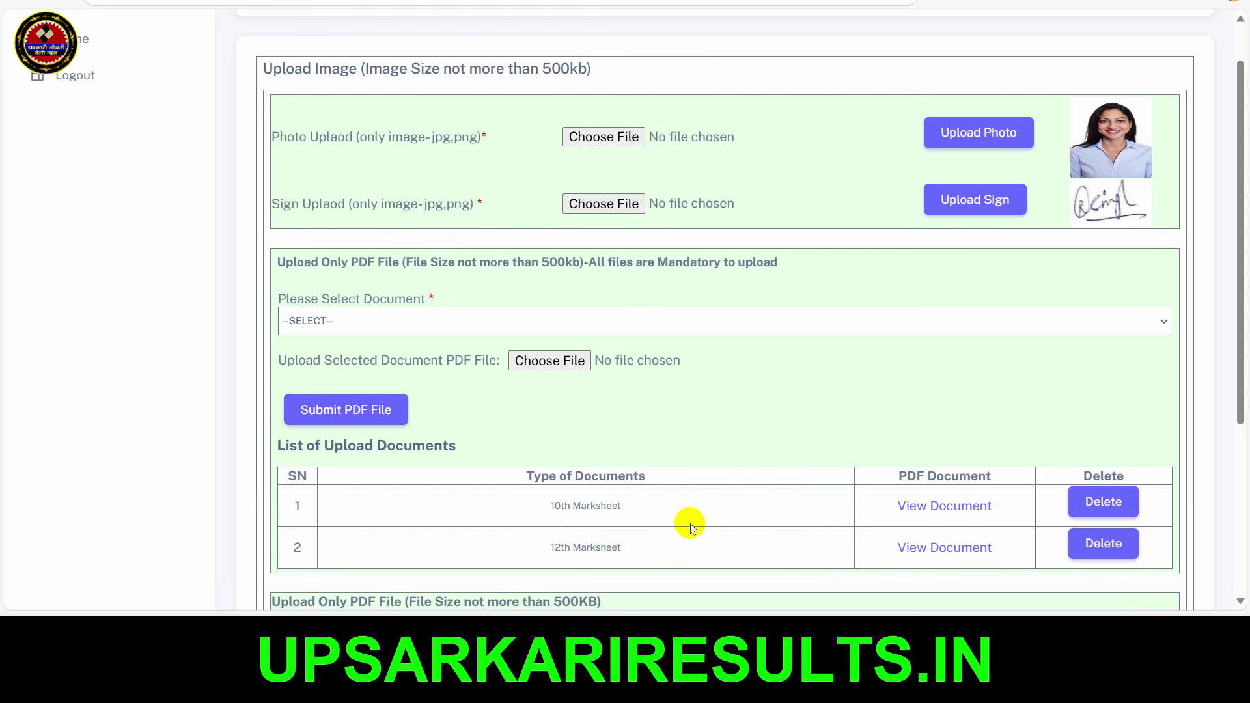
Review the list of uploaded documents and the upload section for the UP domicile, caste category and COVID certificates
mouse_move(294, 474)
mouse_down()
mouse_move(1185, 592)
mouse_move(1149, 577)
mouse_up()
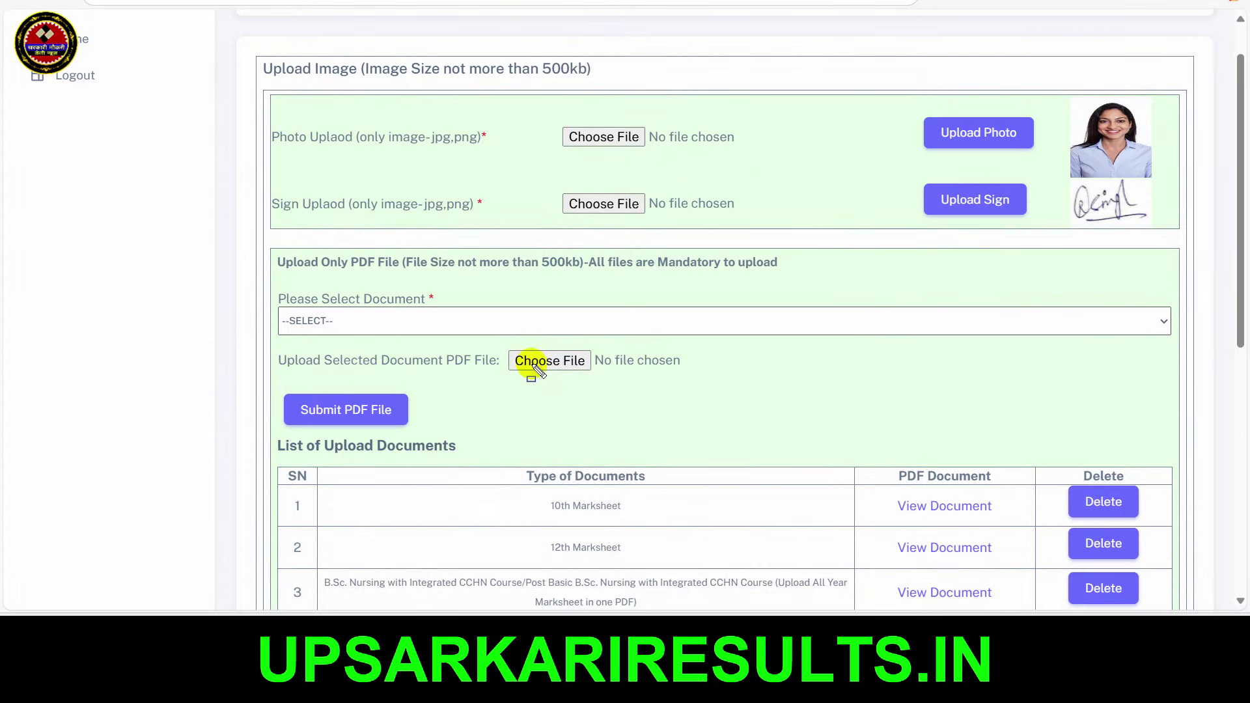
drag(271, 284, 1175, 597)
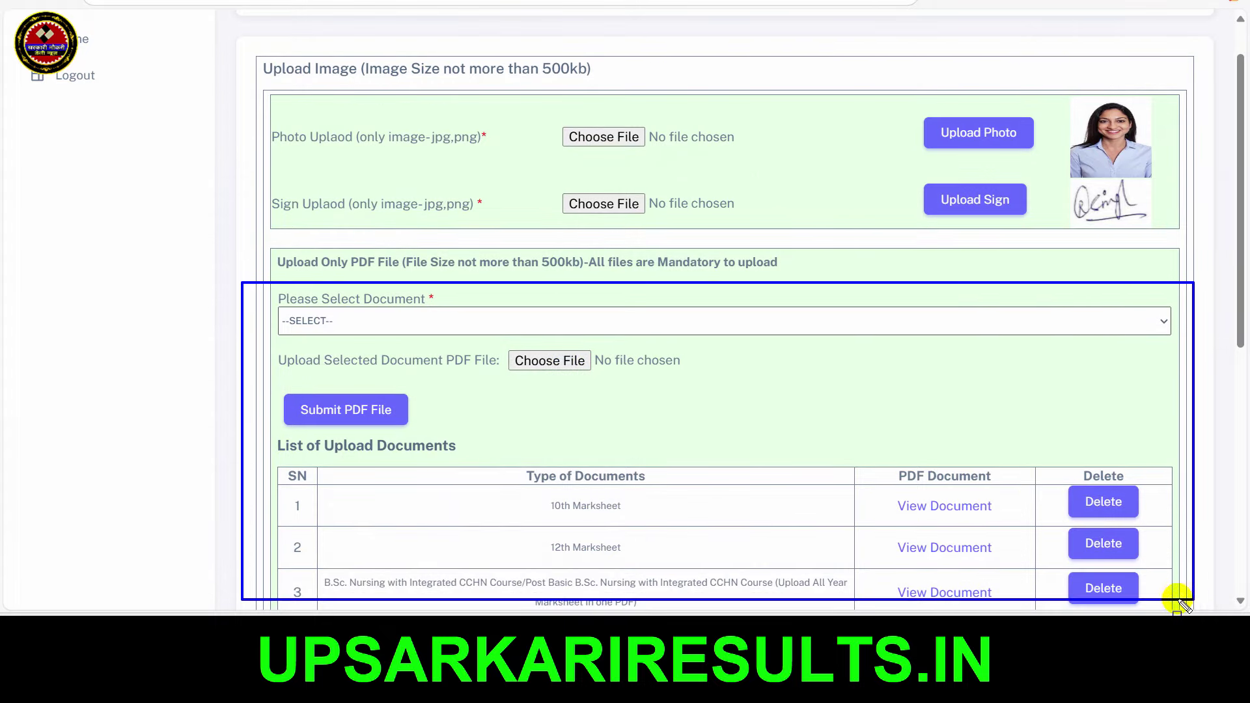
scroll(950, 443, down, 4)
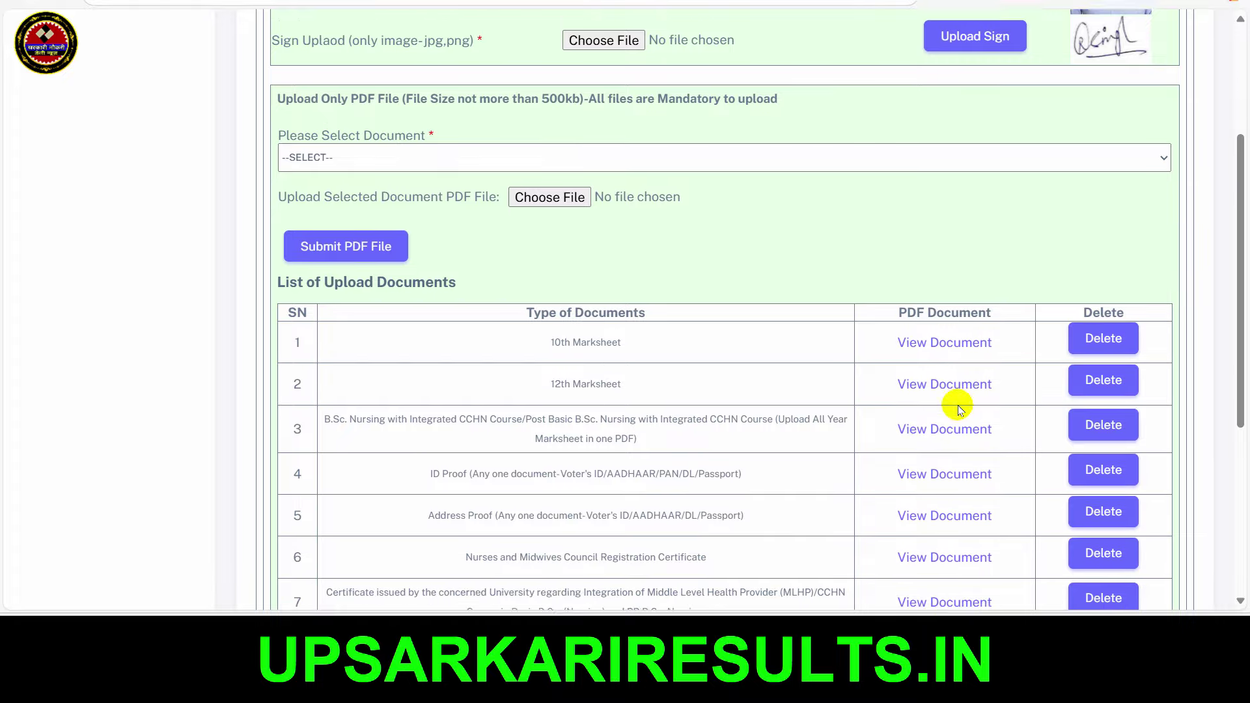
scroll(957, 409, down, 4)
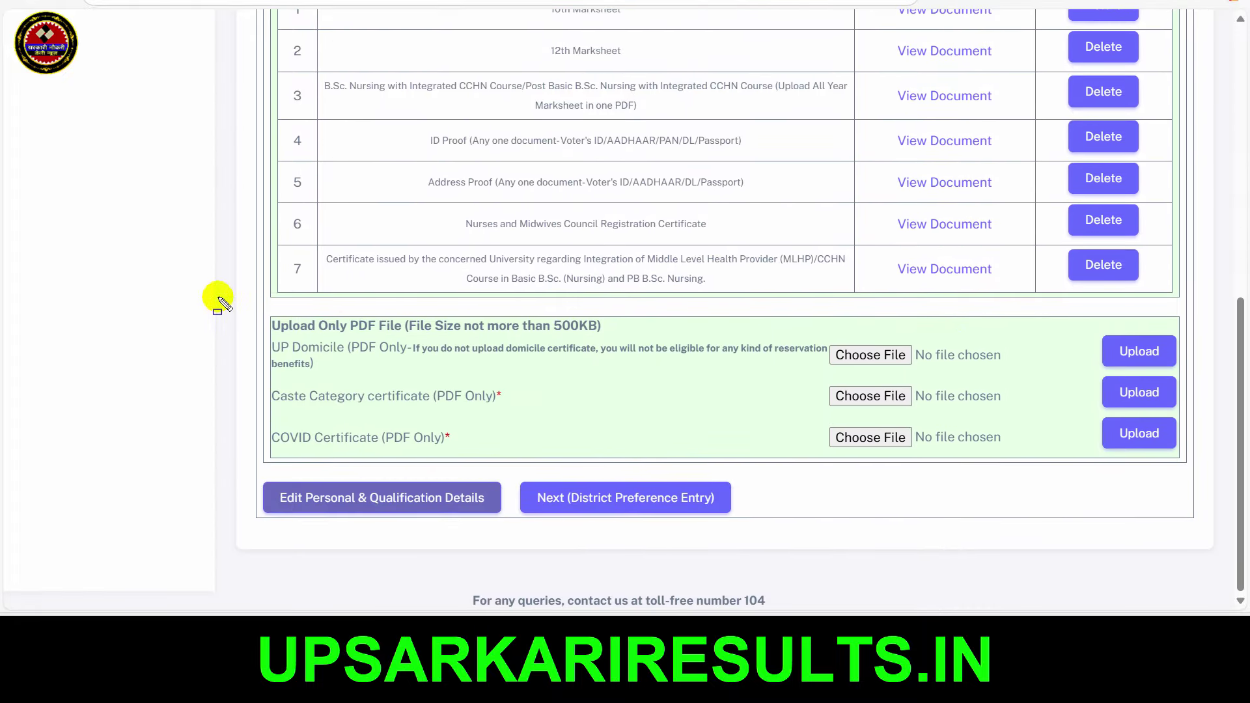
drag(218, 296, 1005, 475)
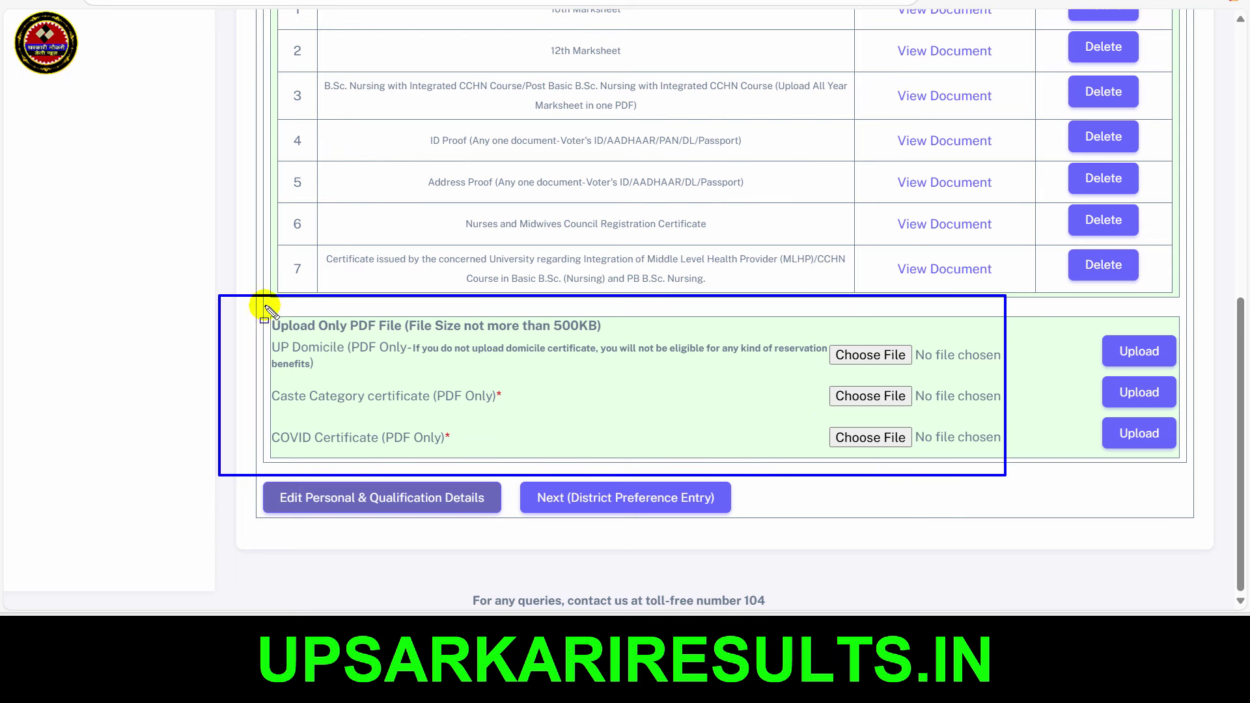
drag(277, 304, 758, 372)
drag(593, 332, 934, 371)
drag(258, 332, 430, 356)
drag(243, 375, 539, 424)
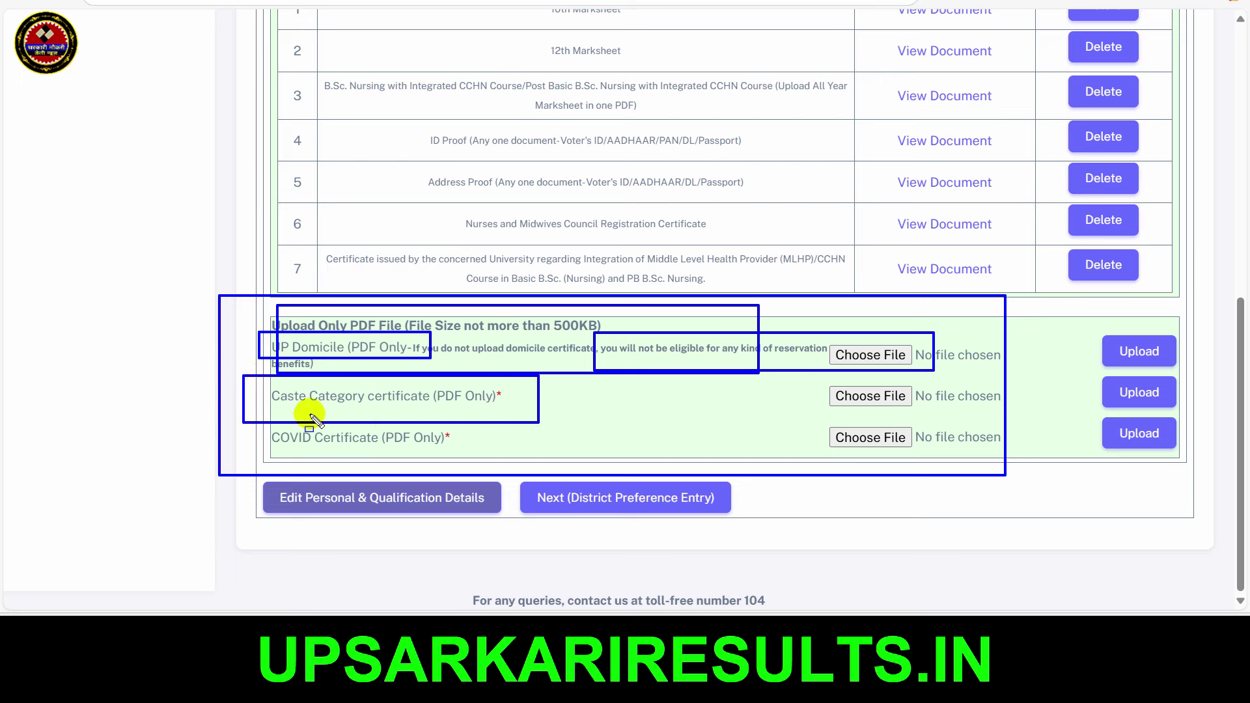
drag(234, 409, 496, 459)
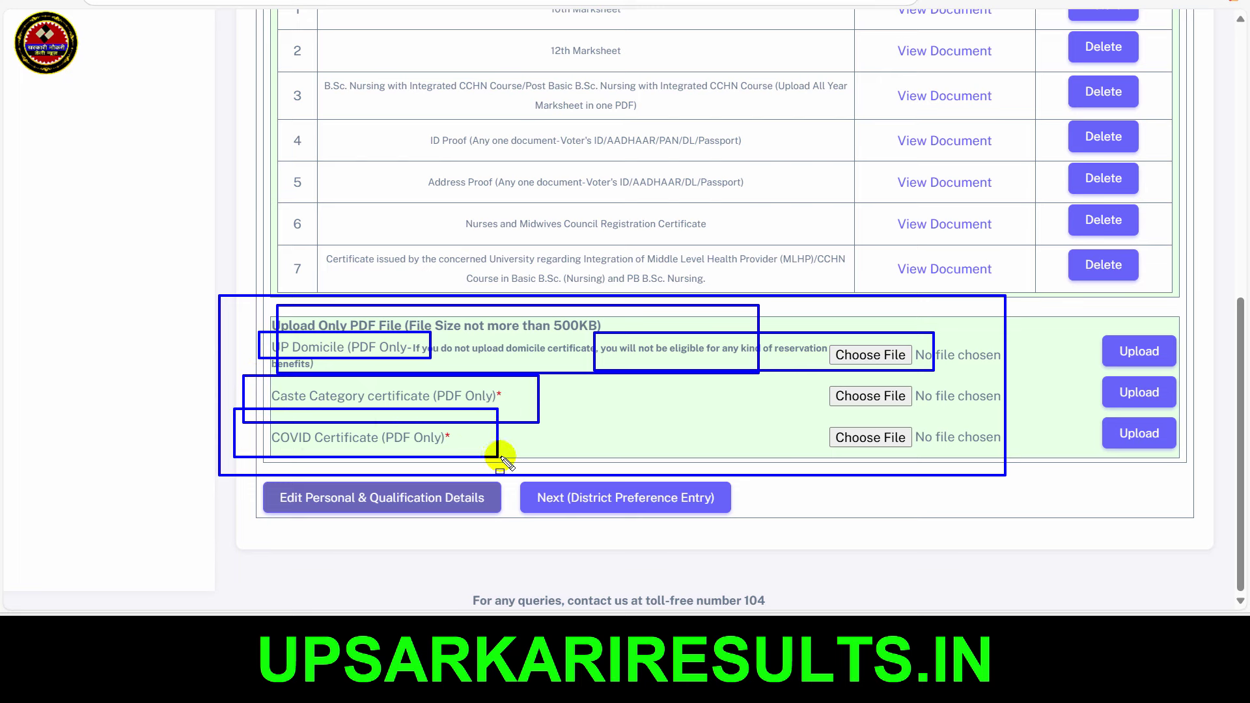
key(Escape)
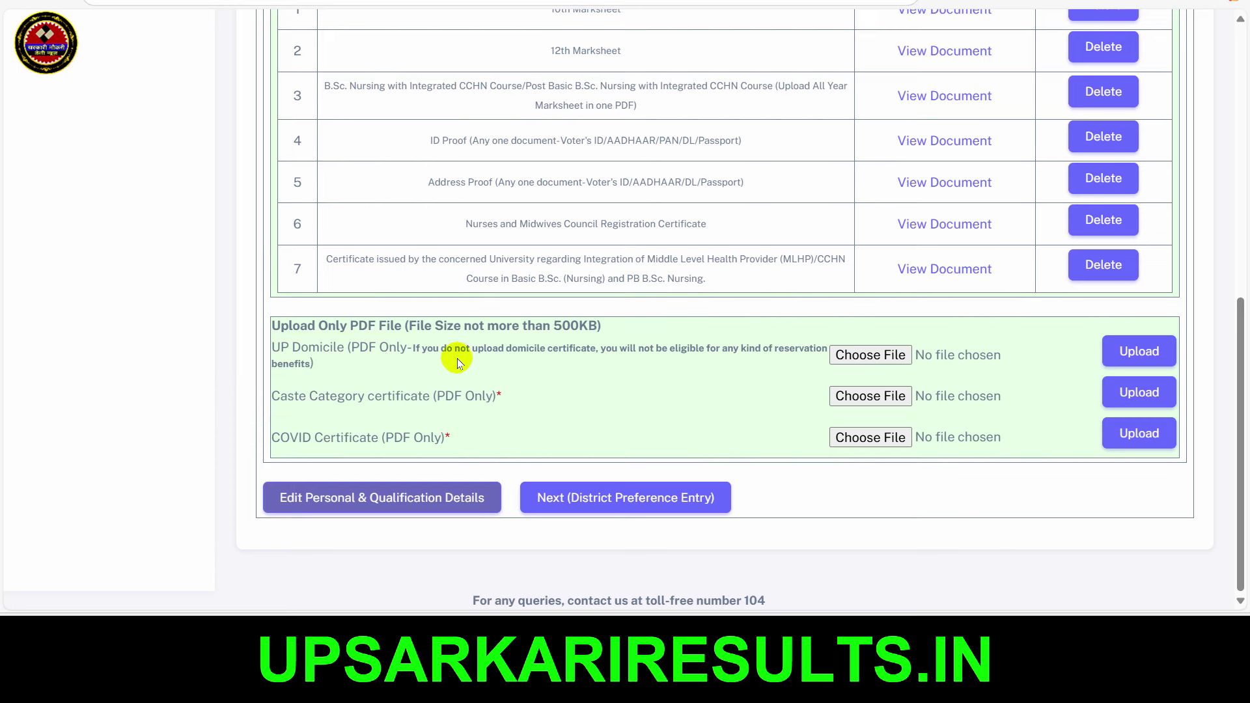
drag(409, 335, 961, 373)
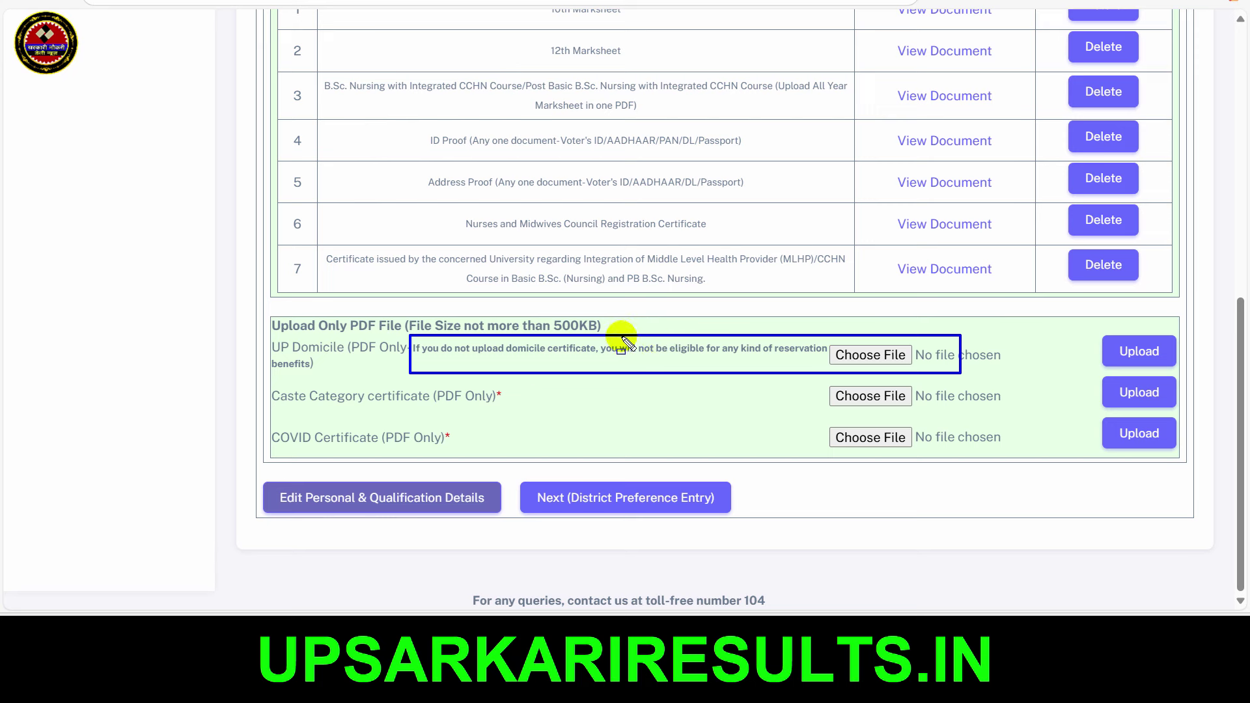
drag(620, 338, 836, 363)
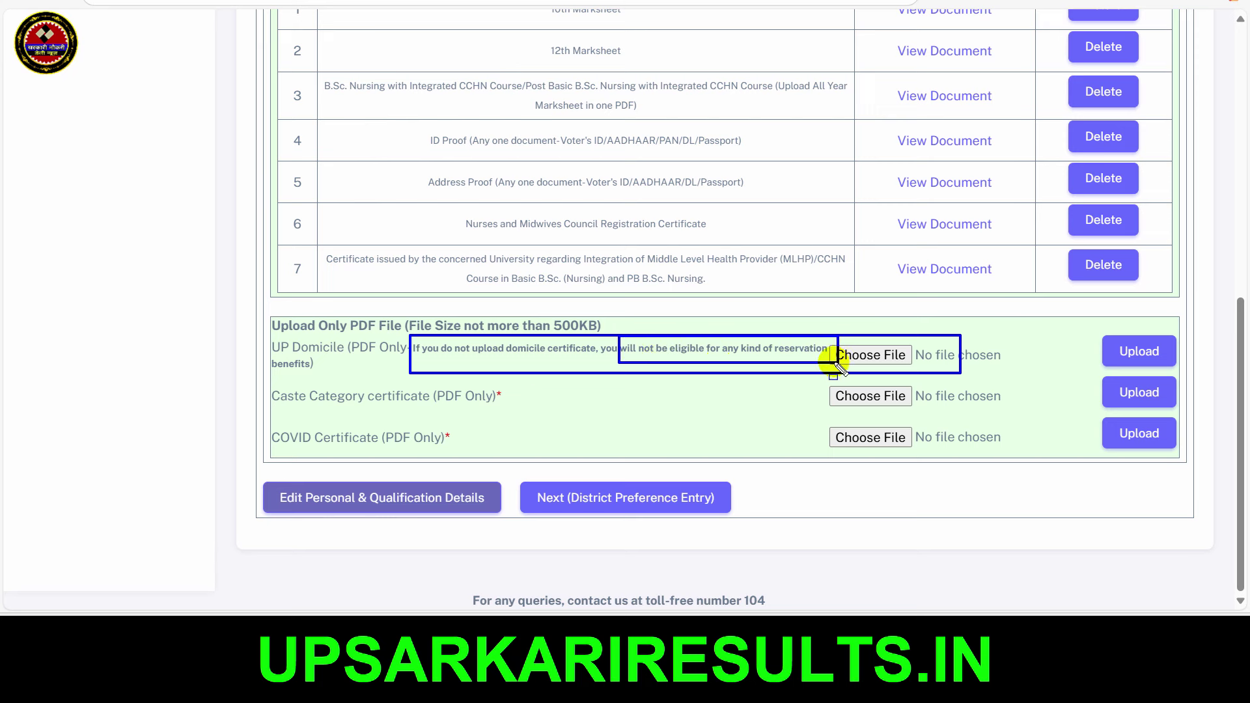
key(Escape)
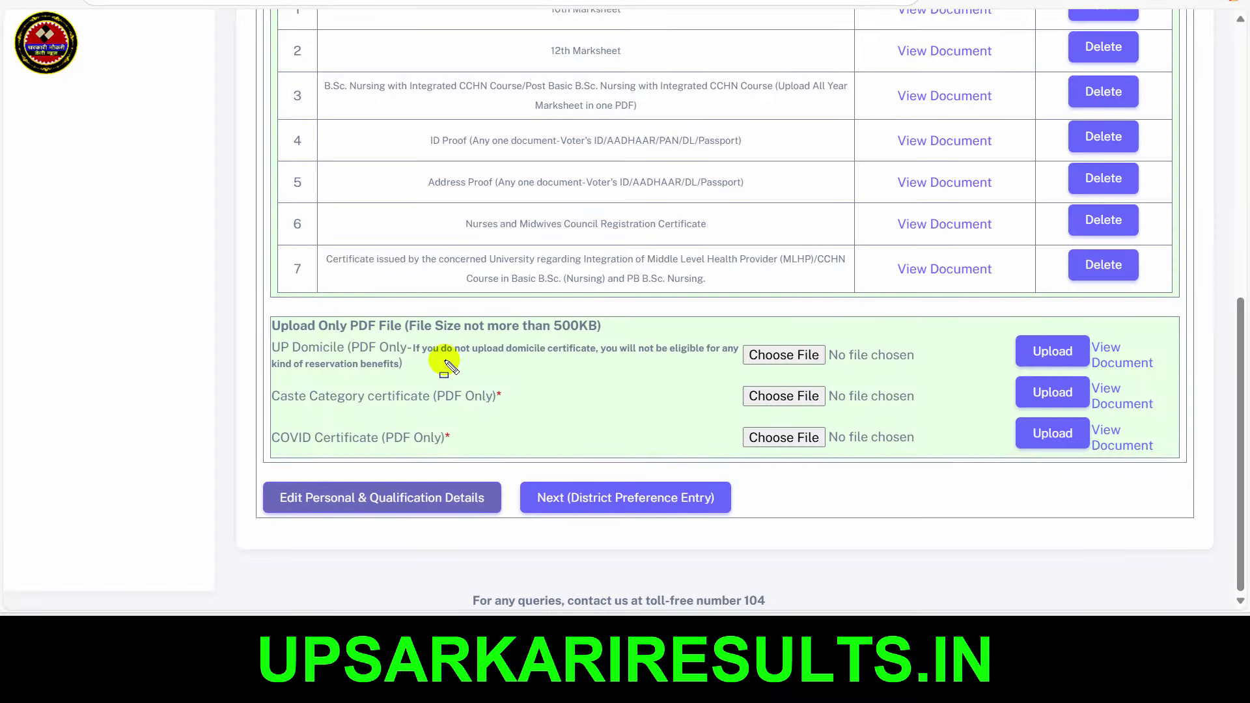
drag(120, 260, 1199, 454)
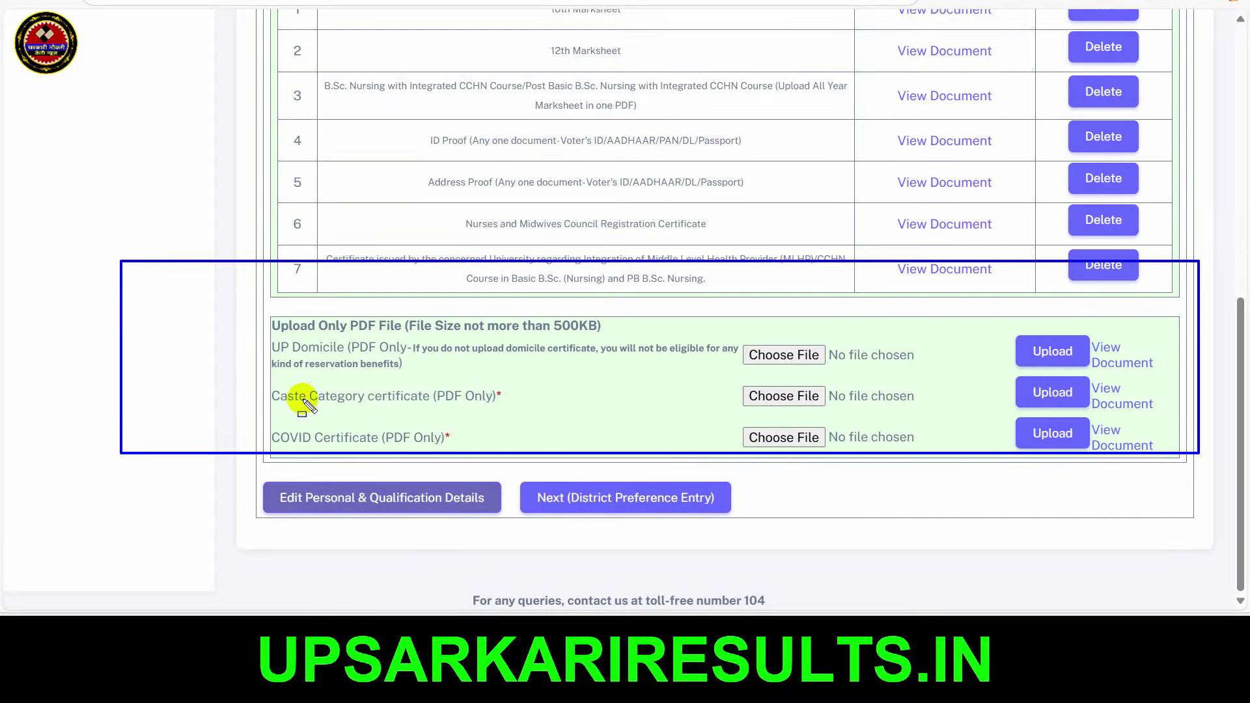
drag(1084, 322, 1171, 460)
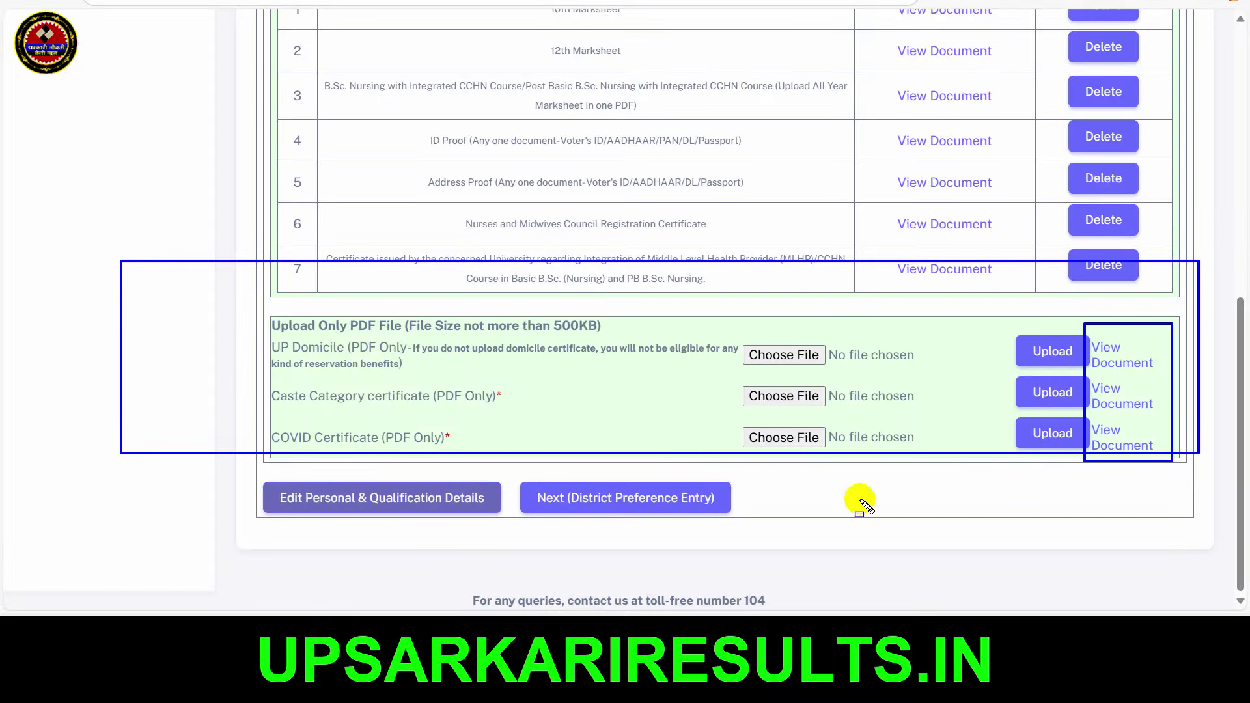
drag(251, 473, 506, 522)
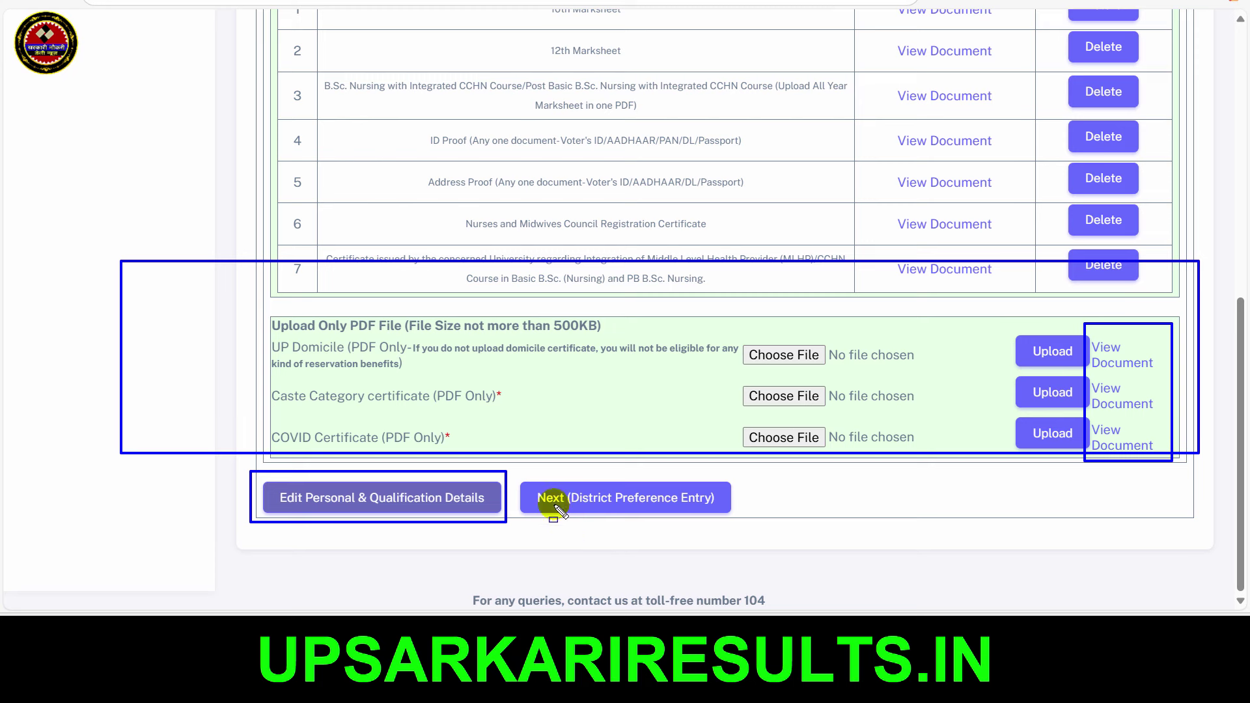
drag(545, 483, 748, 521)
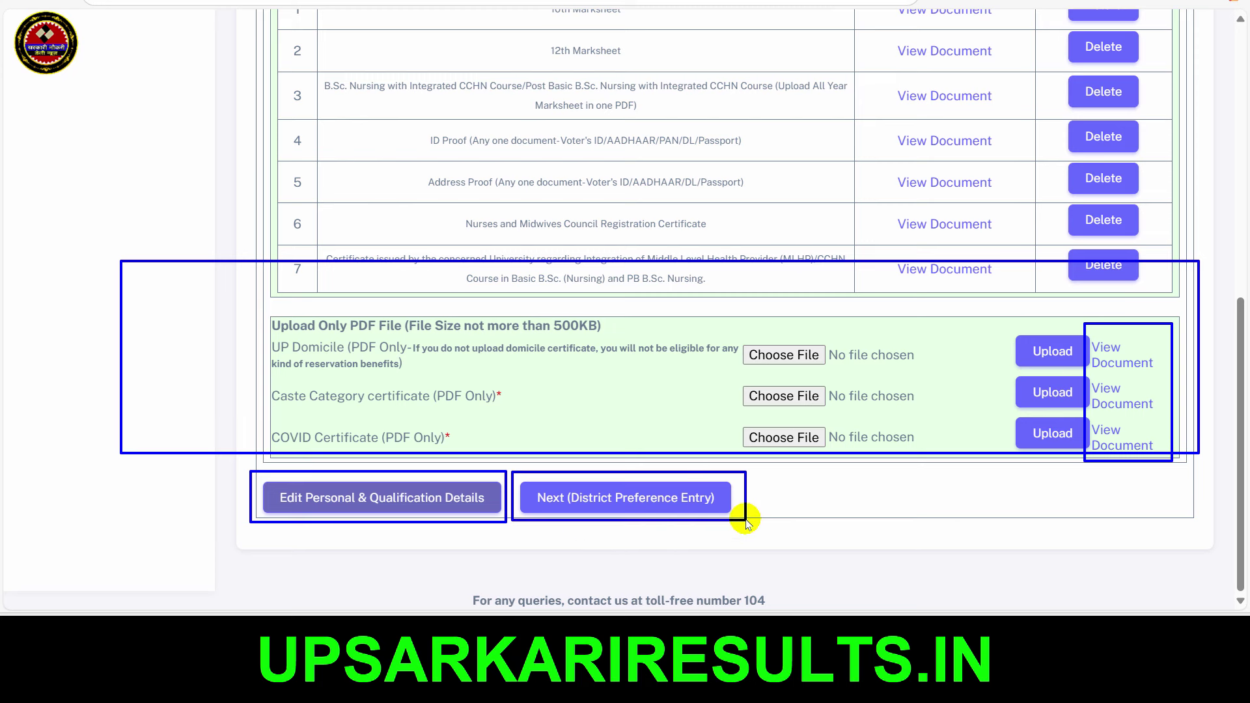
key(Escape)
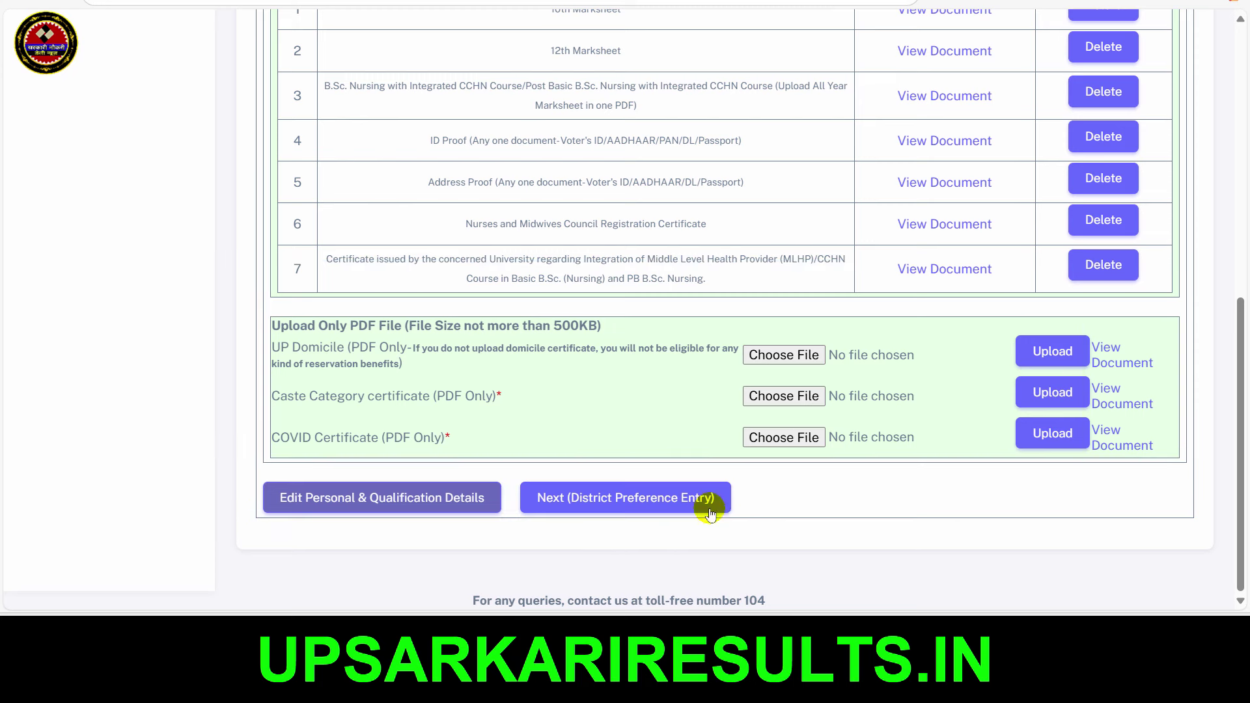
Proceed from the document uploads to the district preference entry page
click(658, 500)
mouse_move(172, 141)
mouse_down()
mouse_move(976, 550)
mouse_move(1168, 519)
mouse_up()
key(Escape)
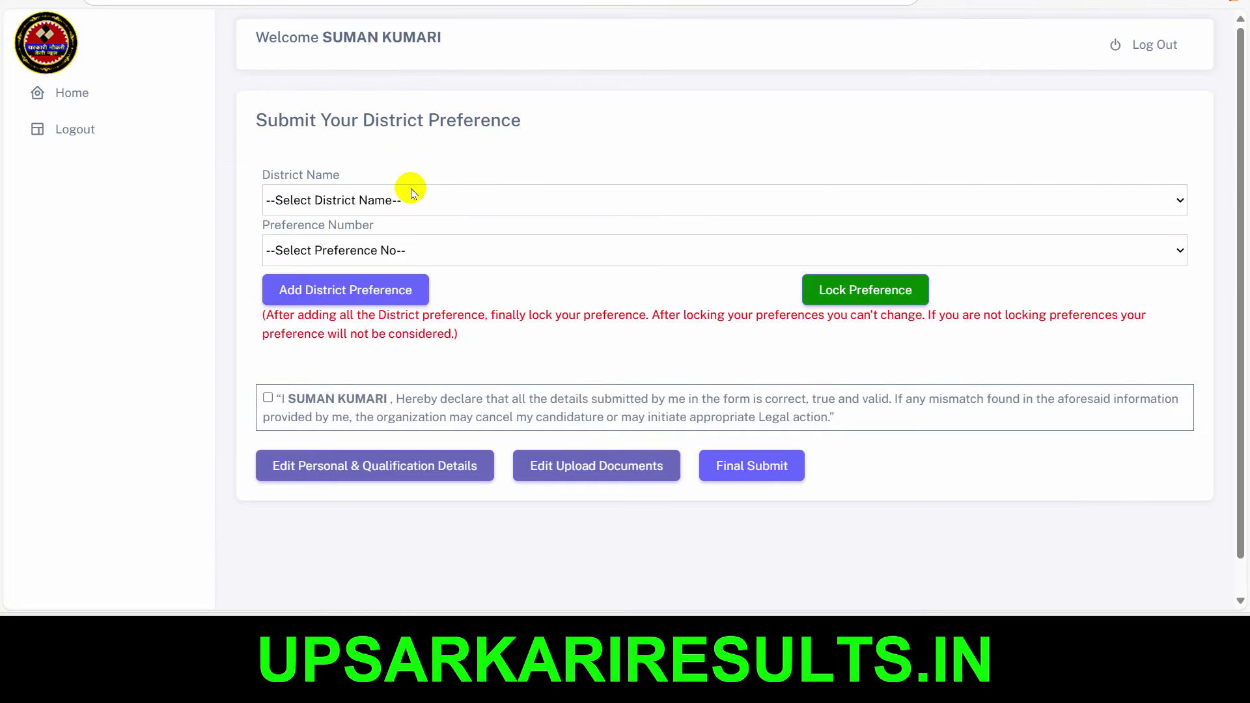
Add Ballia as district preference P9 and dismiss the confirmation message
click(417, 198)
scroll(447, 452, down, 5)
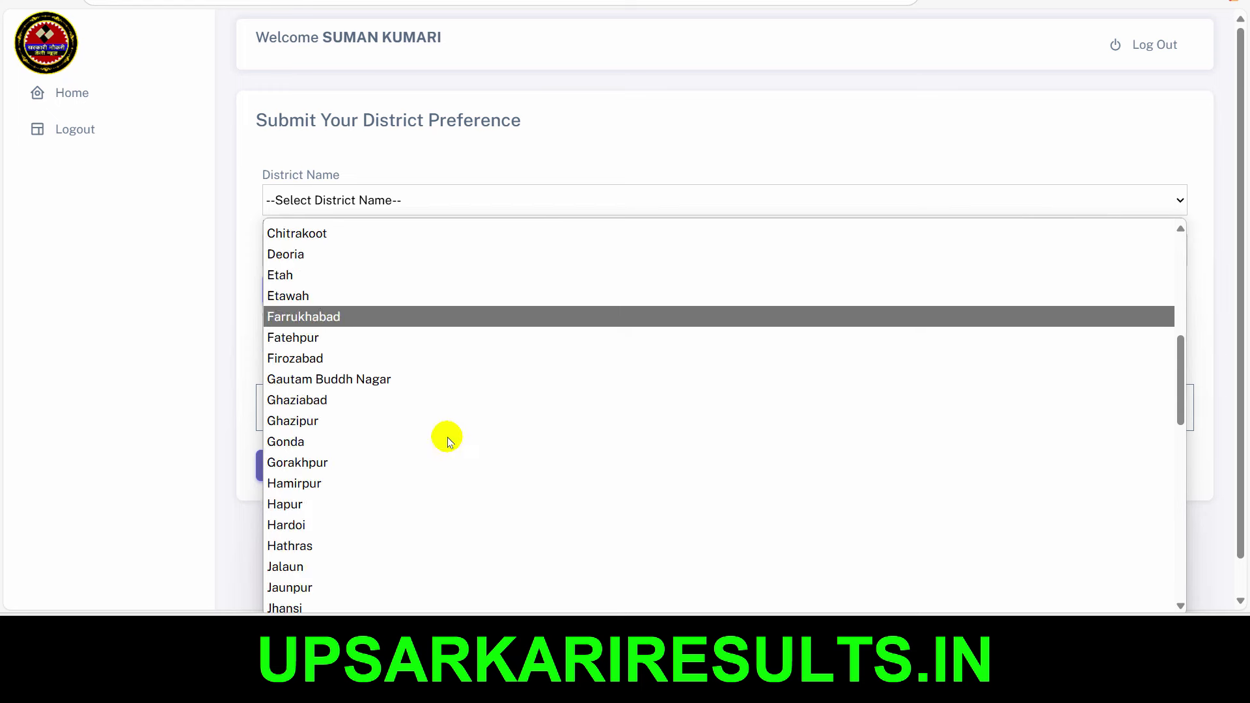
scroll(447, 438, up, 5)
click(294, 460)
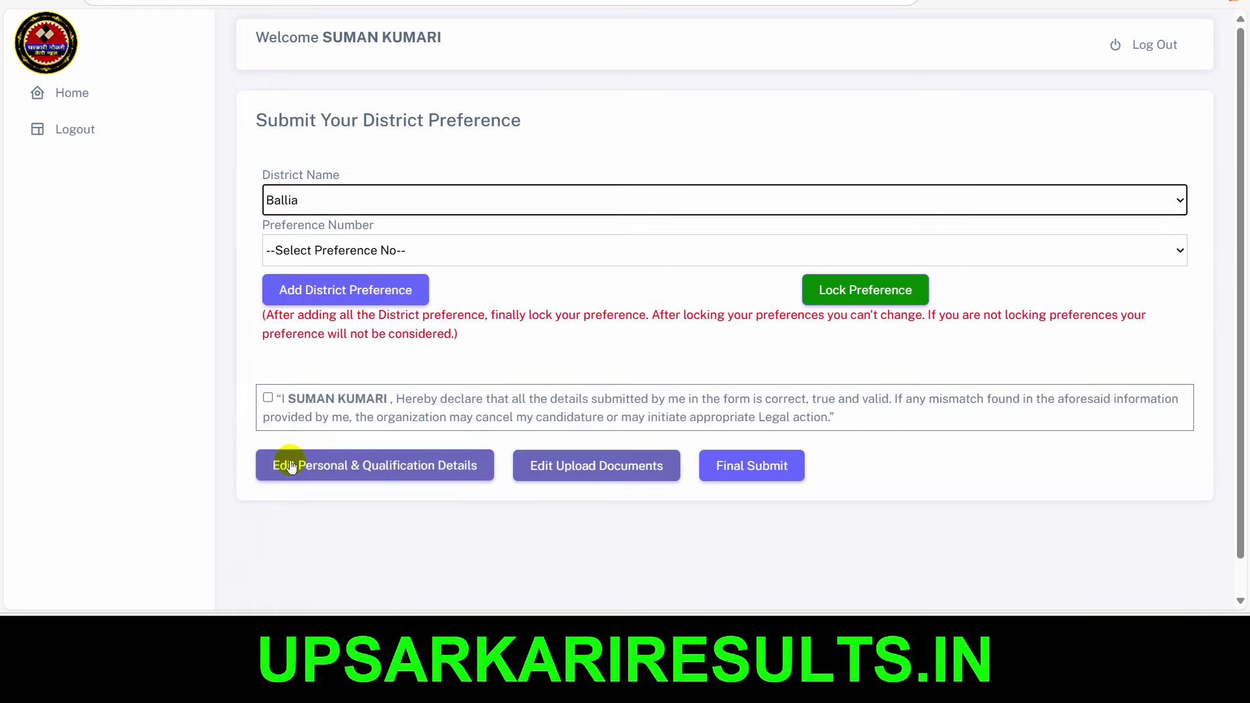
click(688, 248)
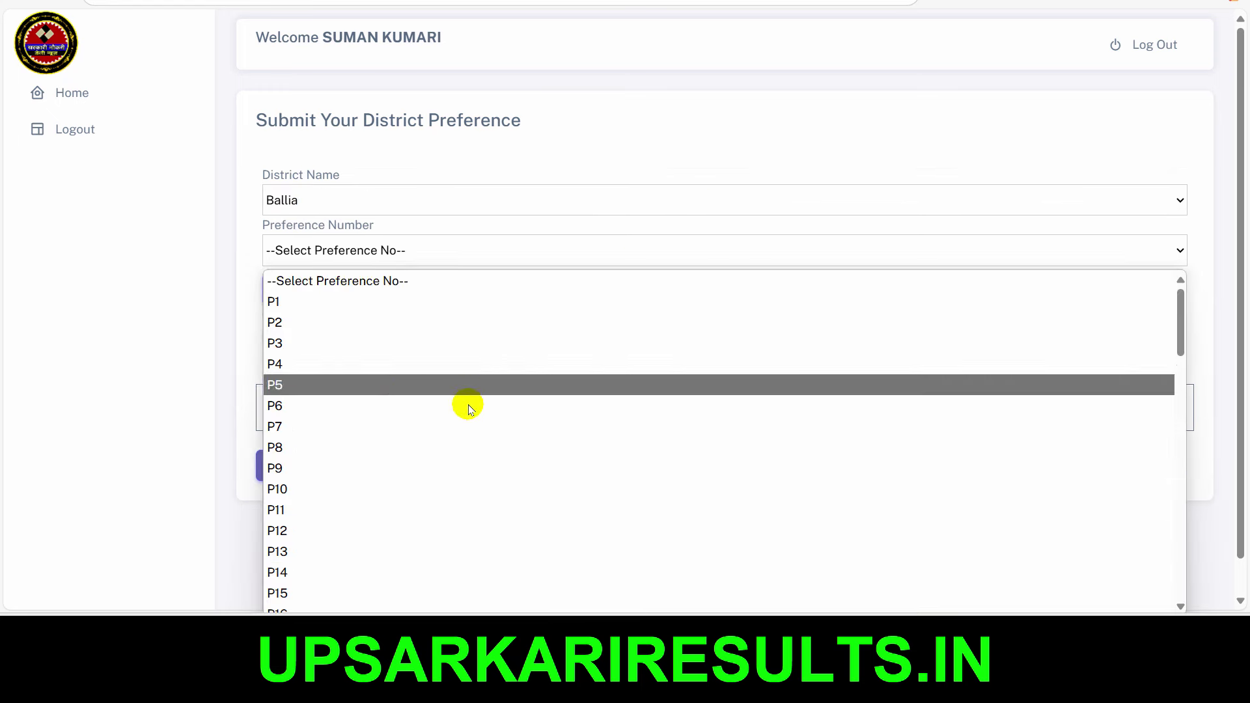
scroll(483, 471, down, 5)
scroll(483, 477, up, 5)
click(388, 410)
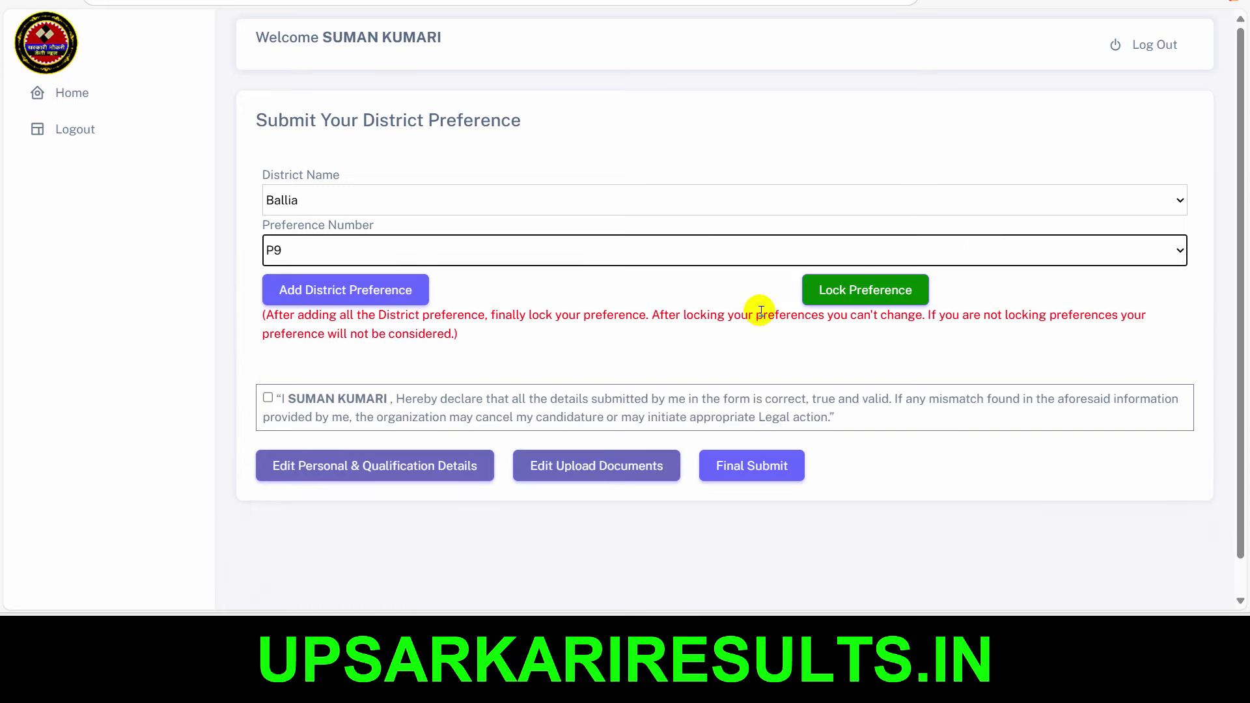
click(299, 291)
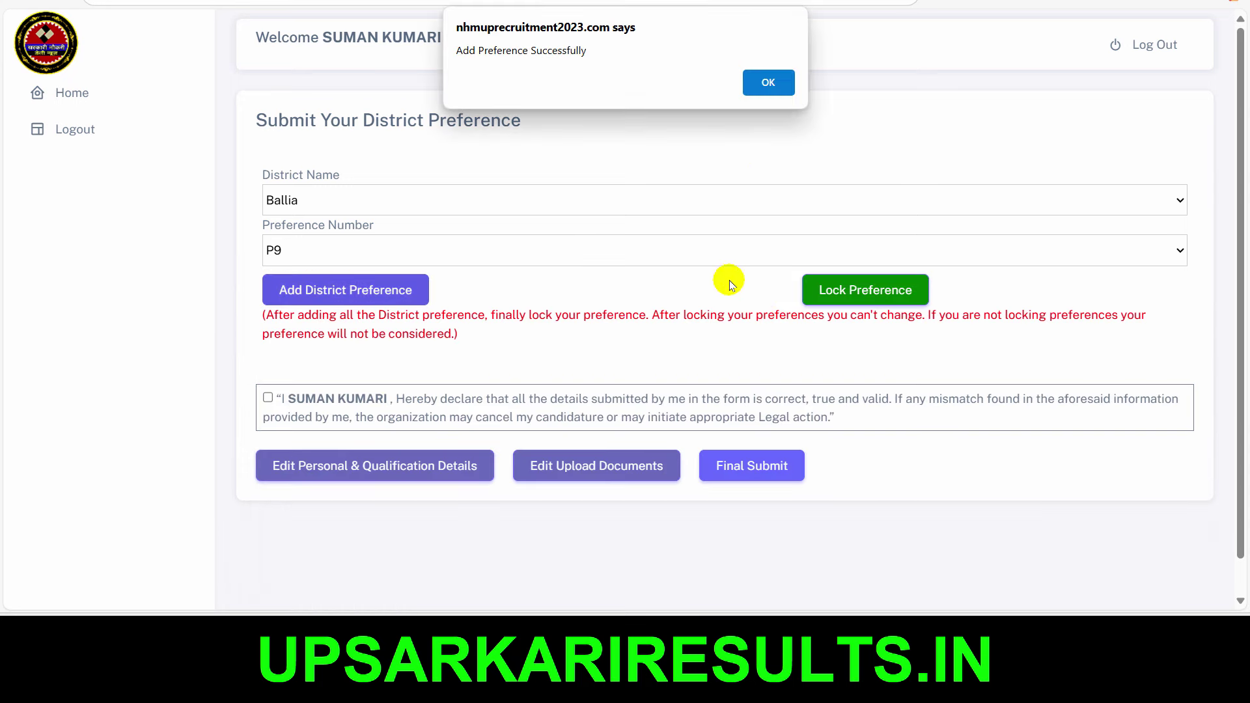
click(782, 82)
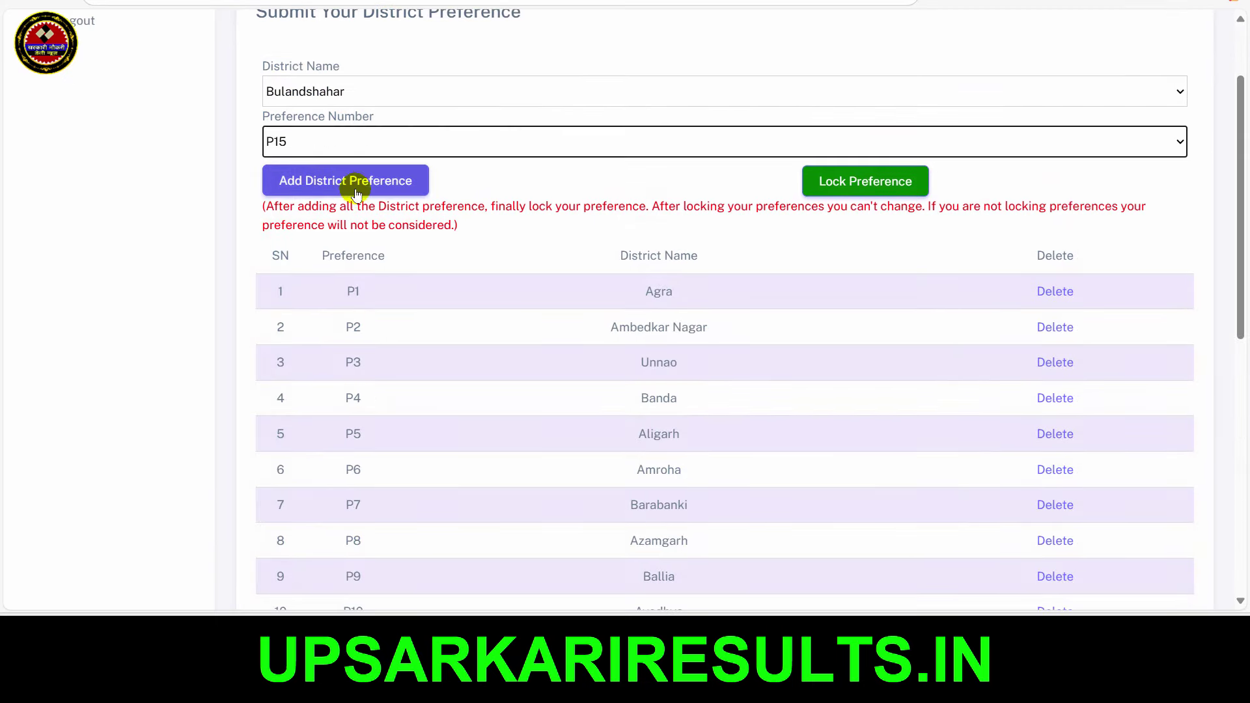
Add Bulandshahar as district preference P15 and Chitrakoot as preference P22, dismissing each confirmation message
click(358, 194)
click(763, 81)
click(691, 89)
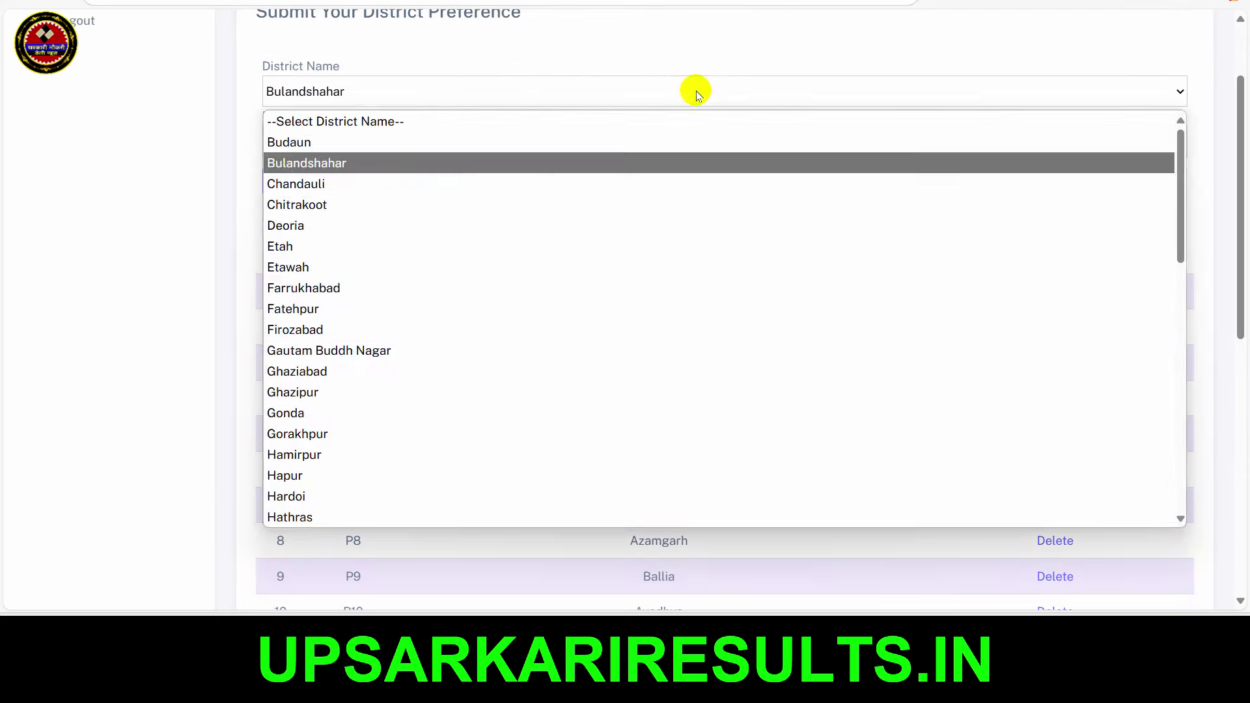
click(504, 91)
click(449, 184)
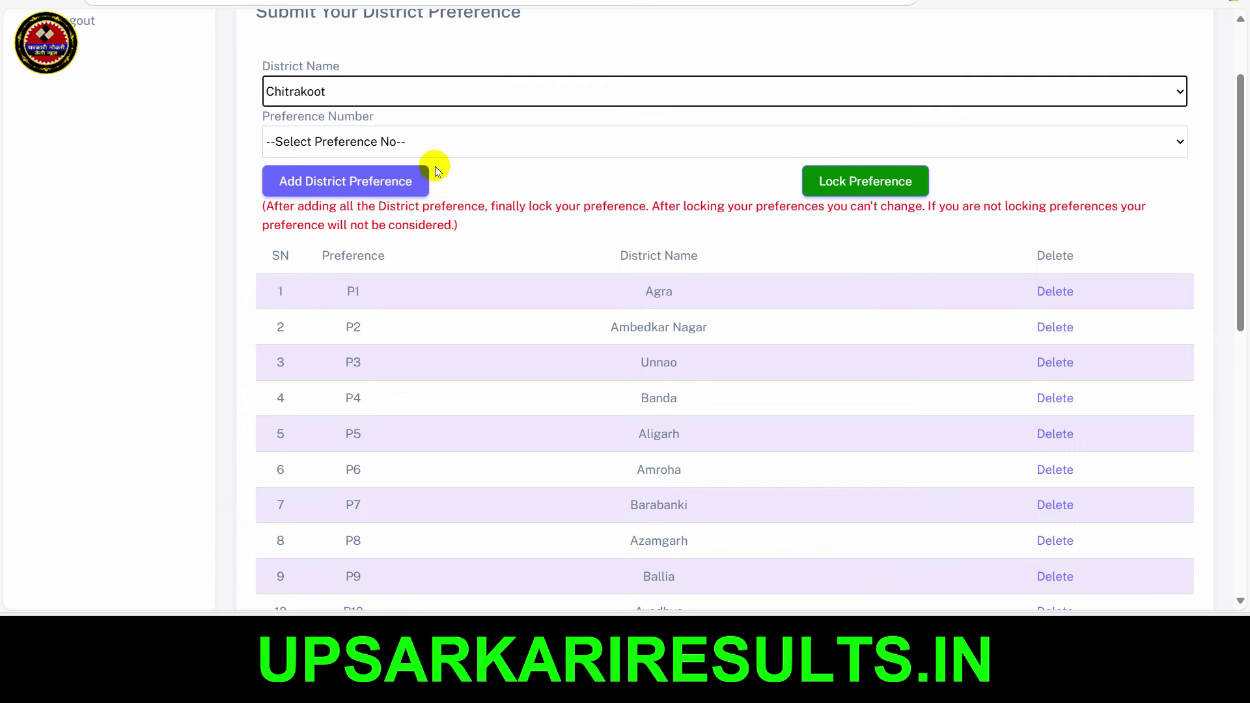
click(423, 141)
click(365, 209)
click(386, 188)
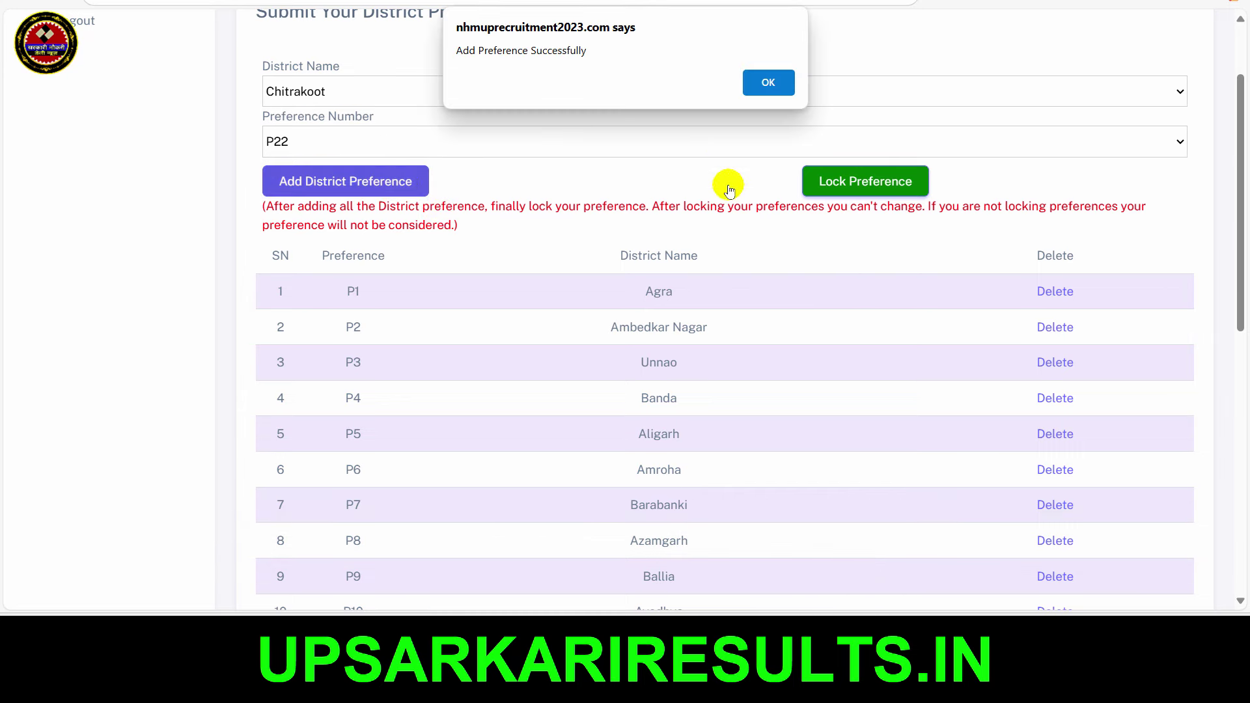
click(769, 83)
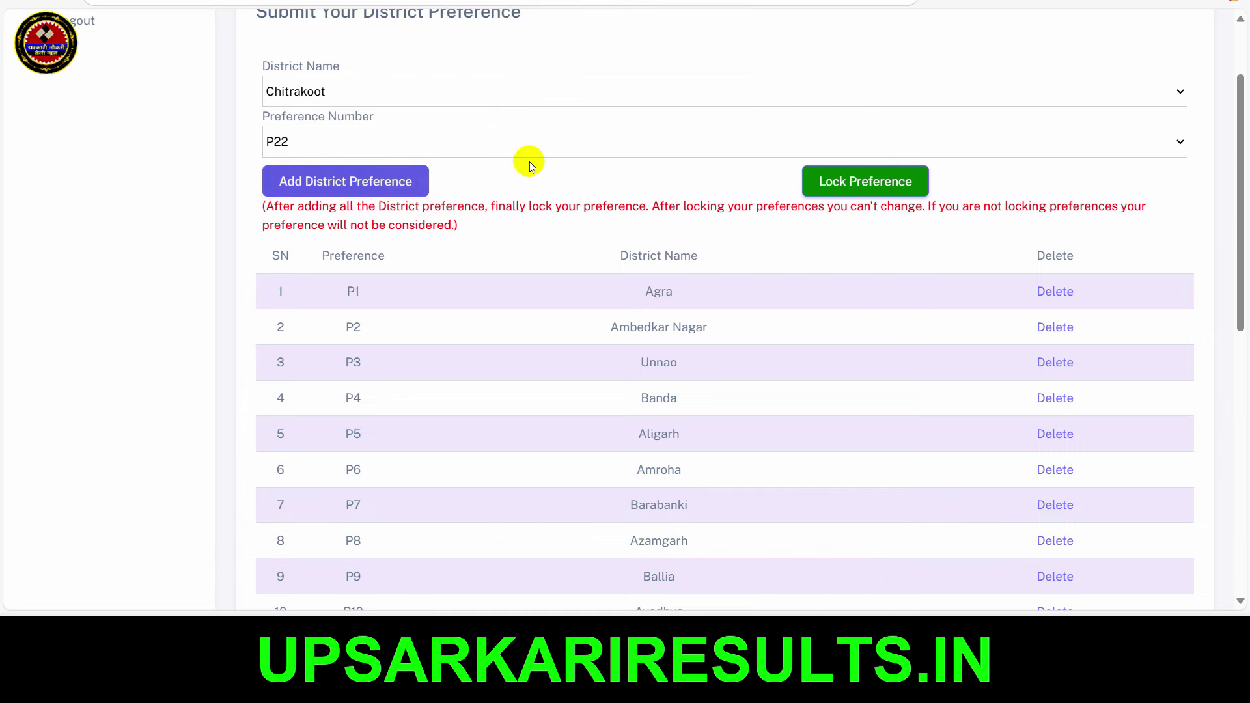
Add Chandauli as district preference P21 and dismiss the confirmation message
click(557, 85)
click(335, 159)
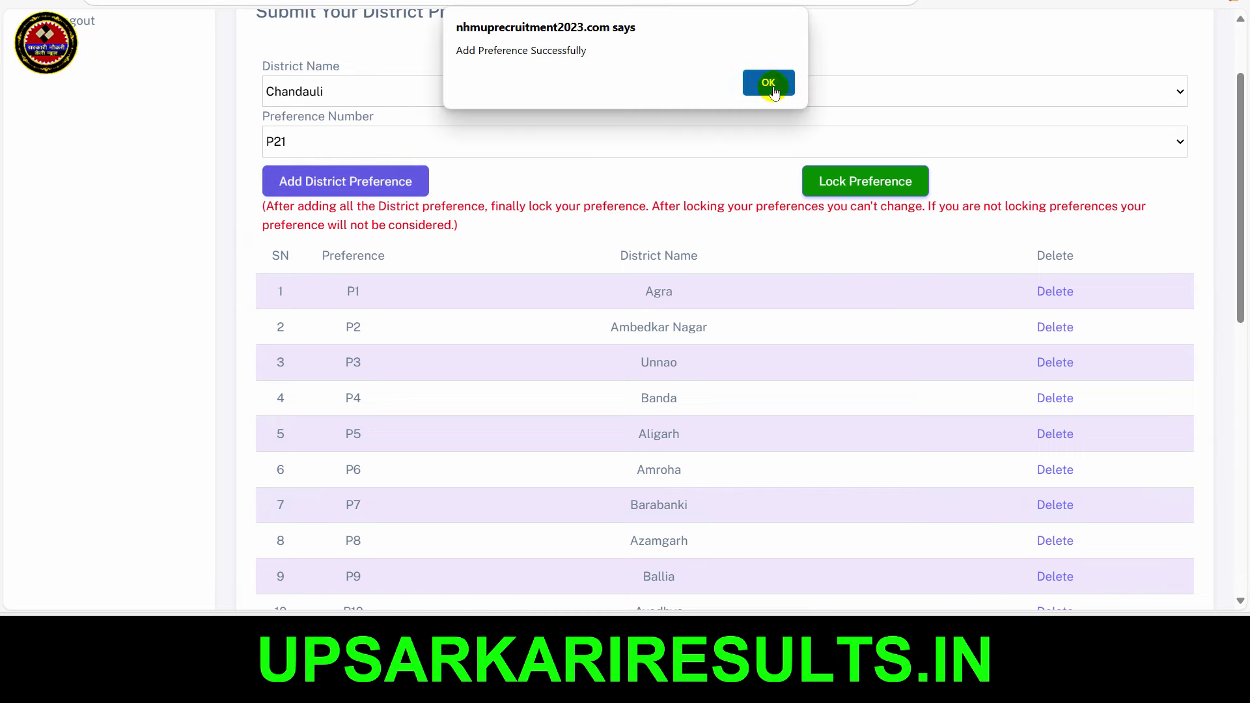
click(769, 84)
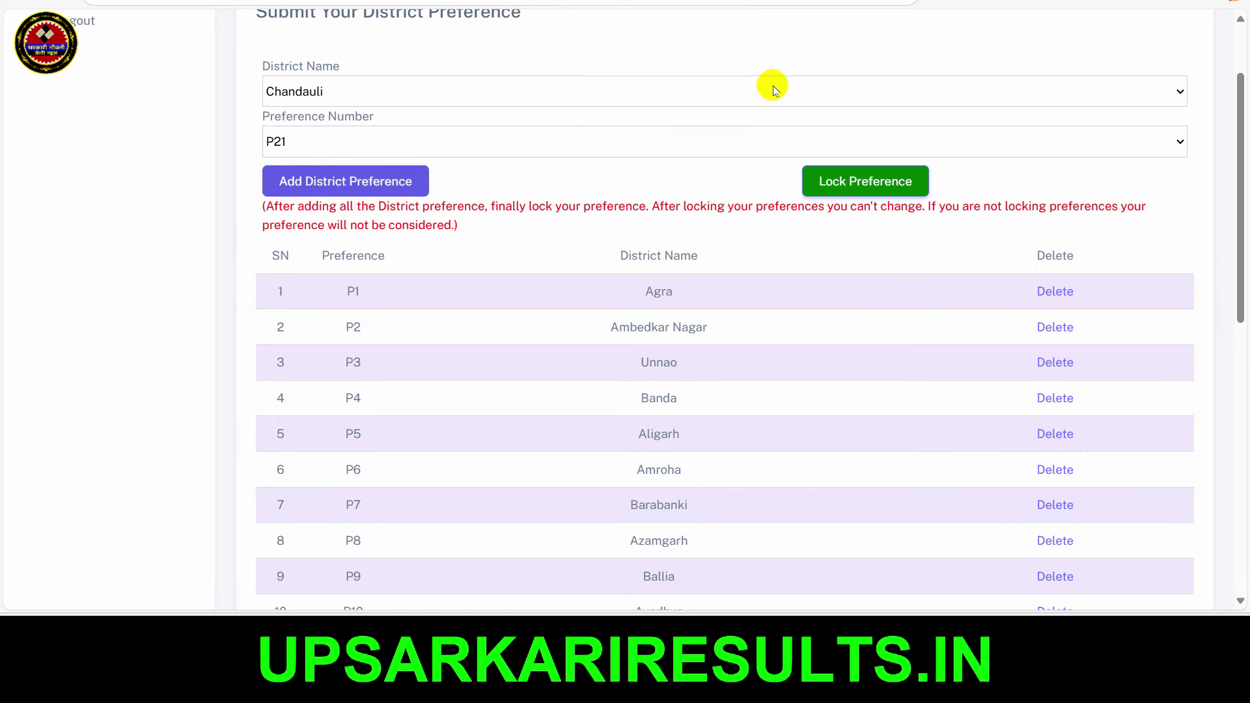
Add Budaun as district preference P23 and dismiss the confirmation message
click(620, 91)
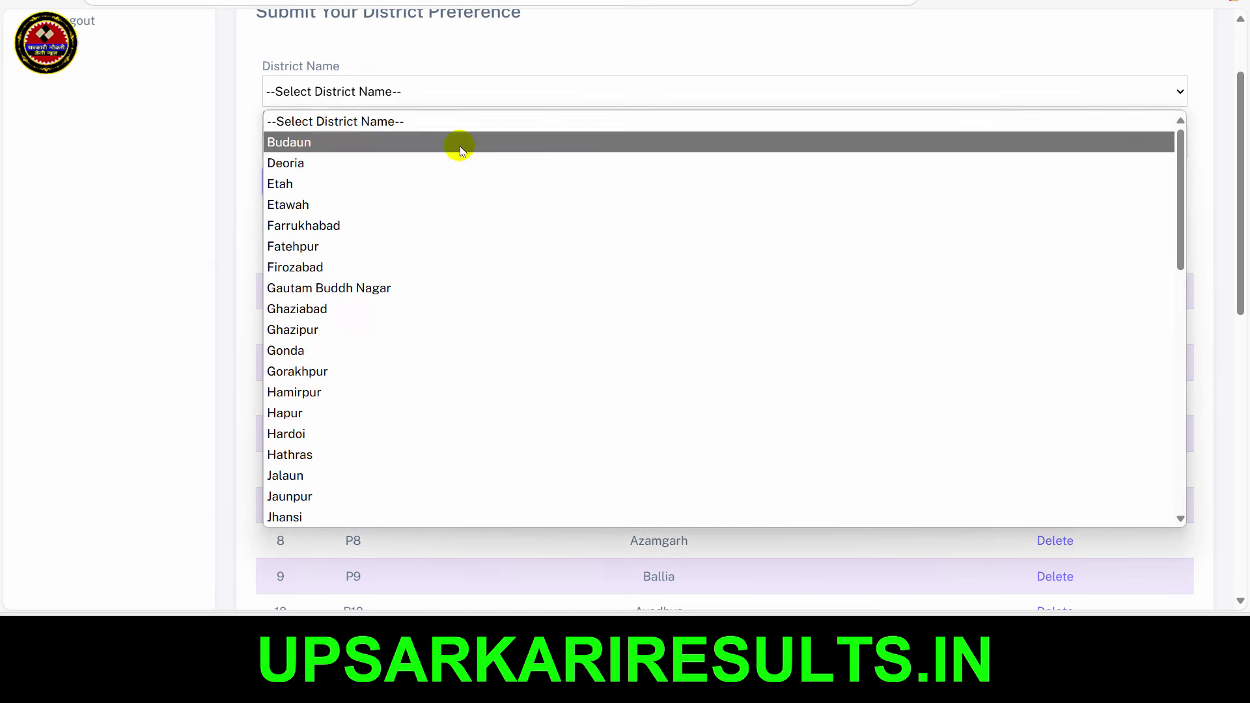
click(459, 144)
click(455, 141)
click(391, 194)
click(394, 195)
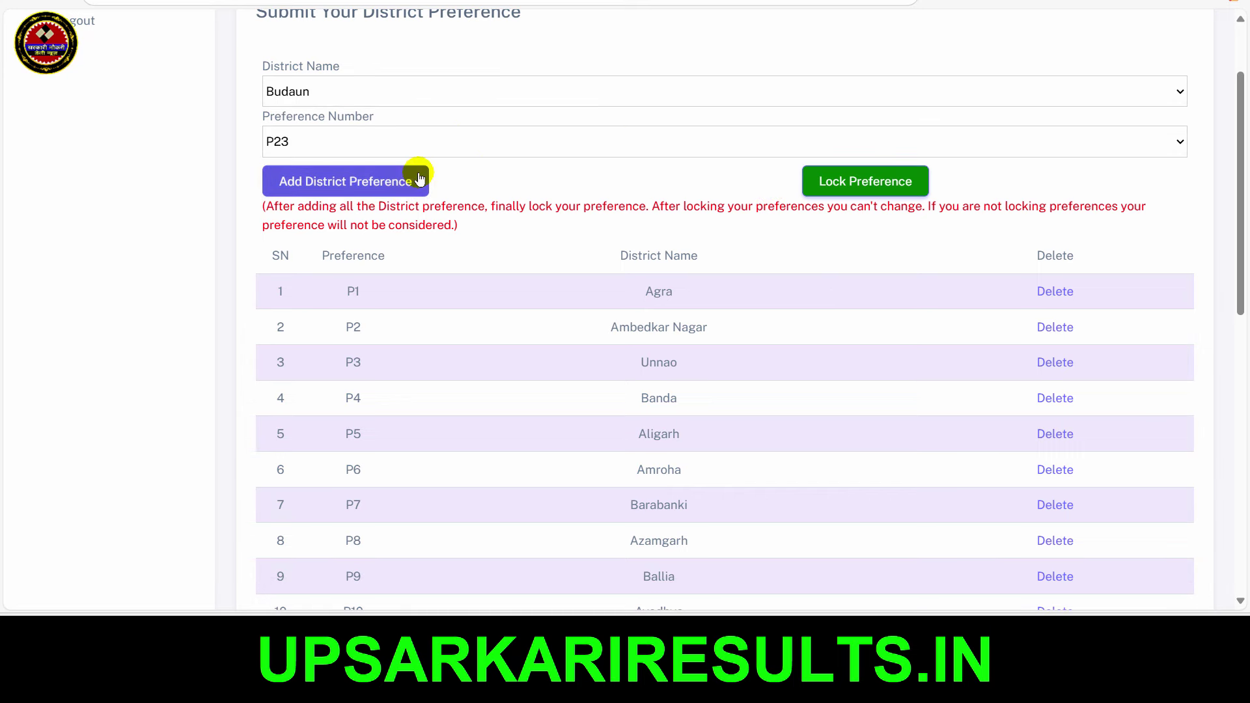
click(768, 83)
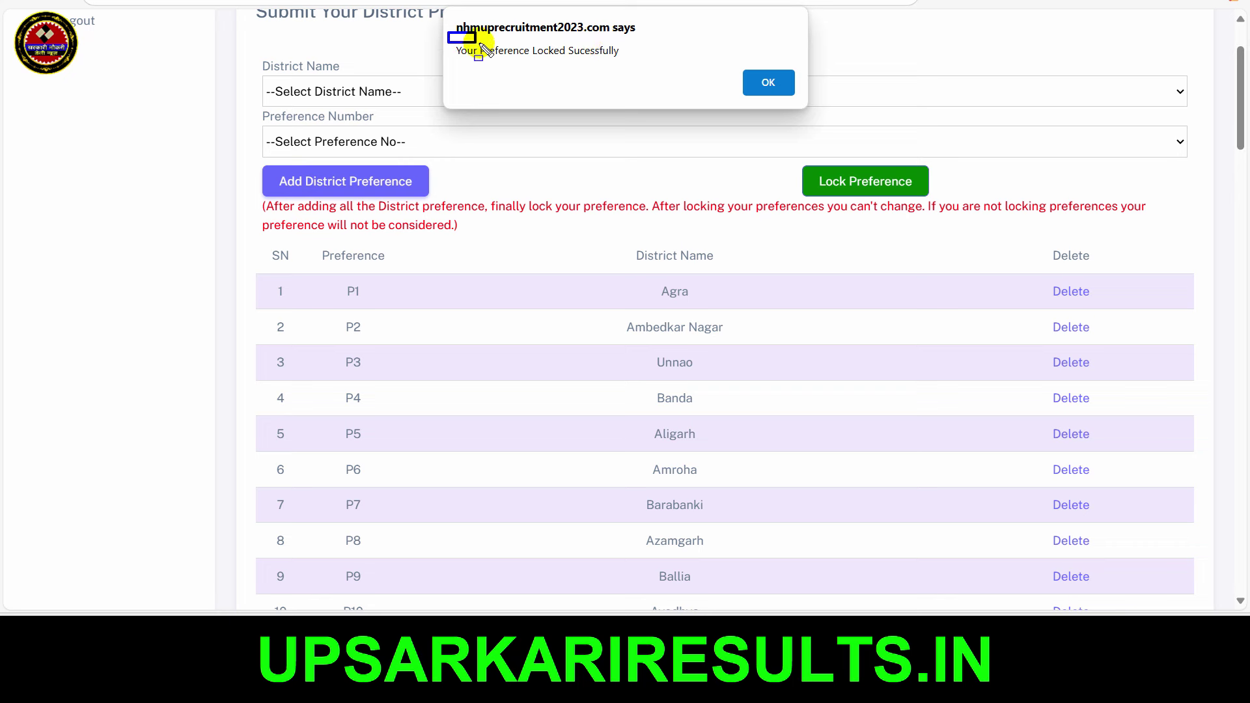
Dismiss the preference lock message and review the locked district preference list down to the declaration
drag(480, 43, 630, 67)
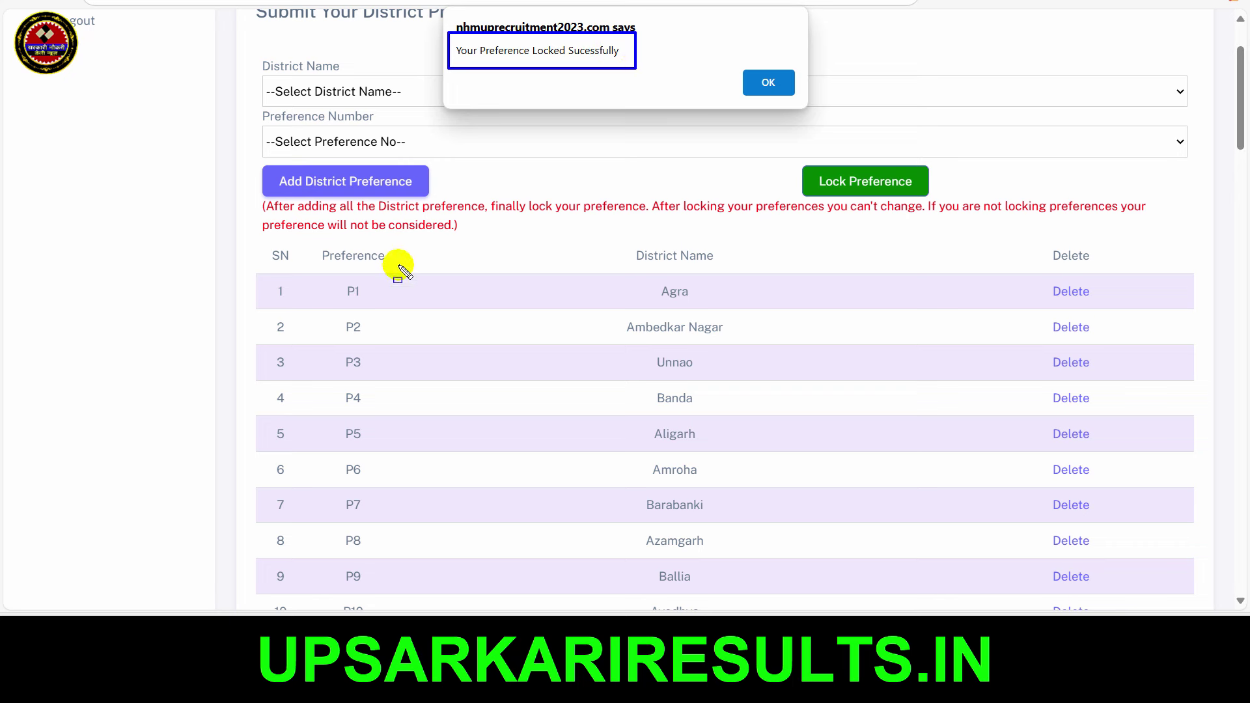
mouse_move(253, 251)
mouse_down()
mouse_move(964, 520)
mouse_move(1122, 543)
mouse_up()
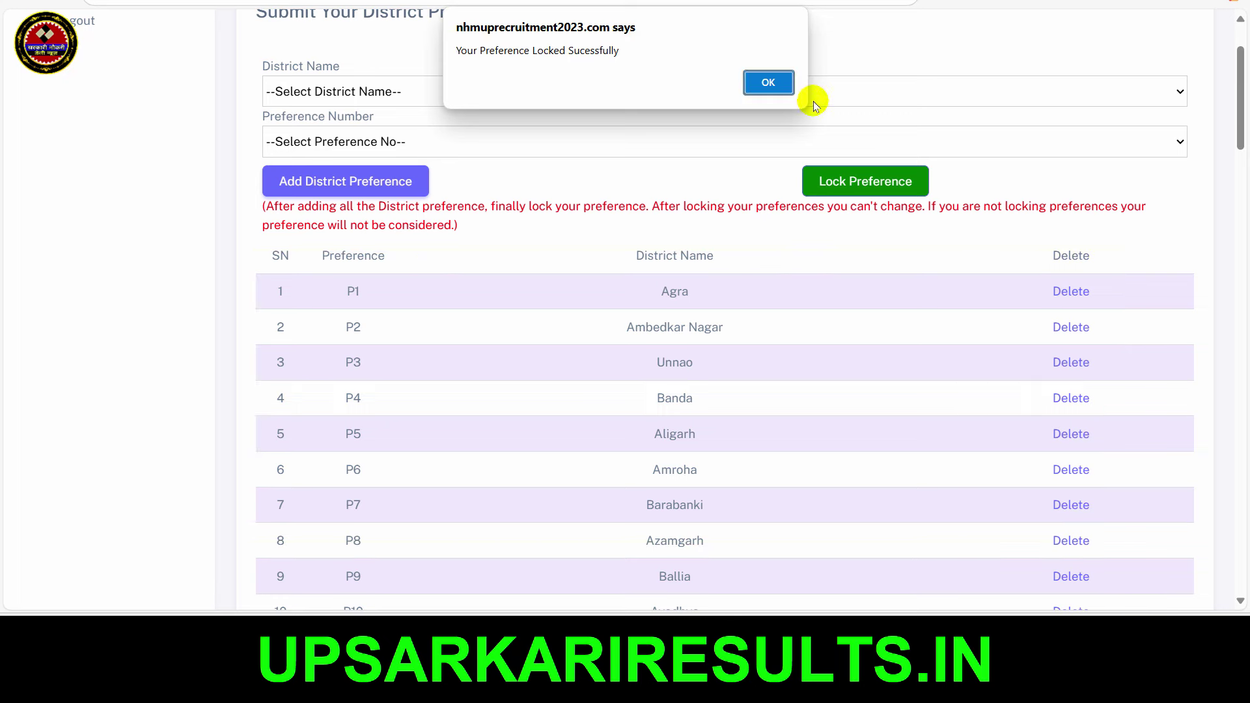
click(758, 80)
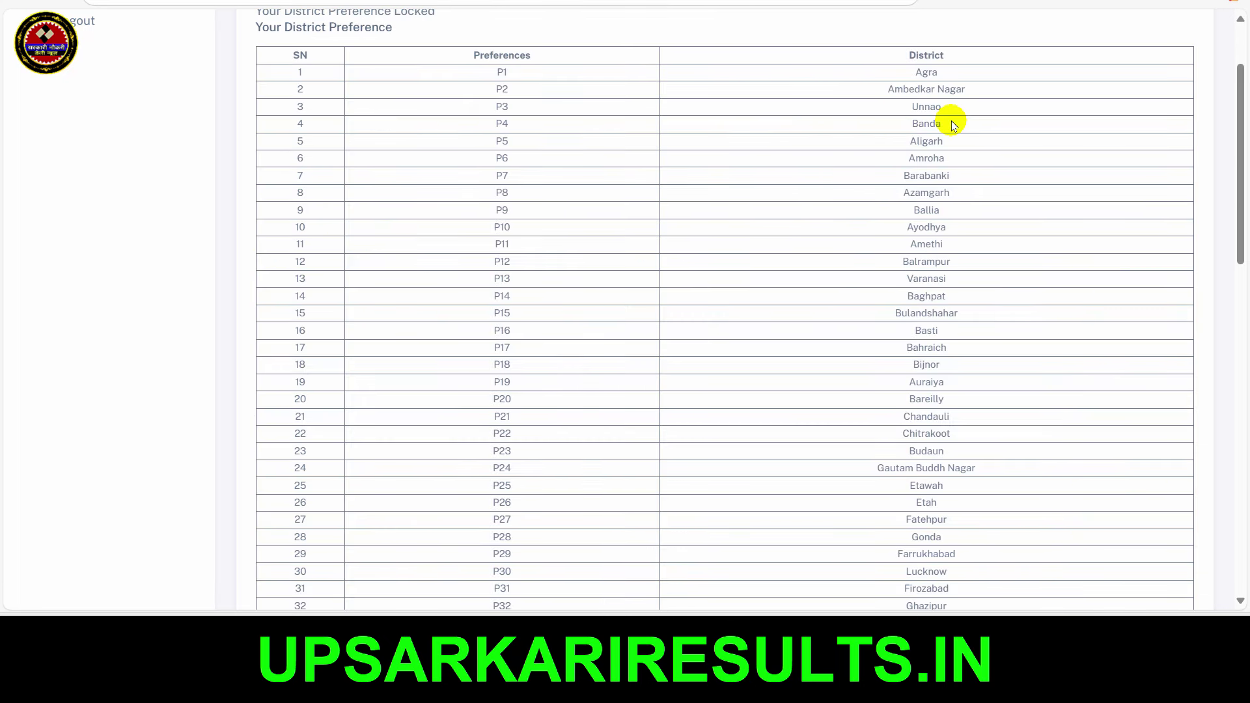
scroll(1020, 180, up, 1)
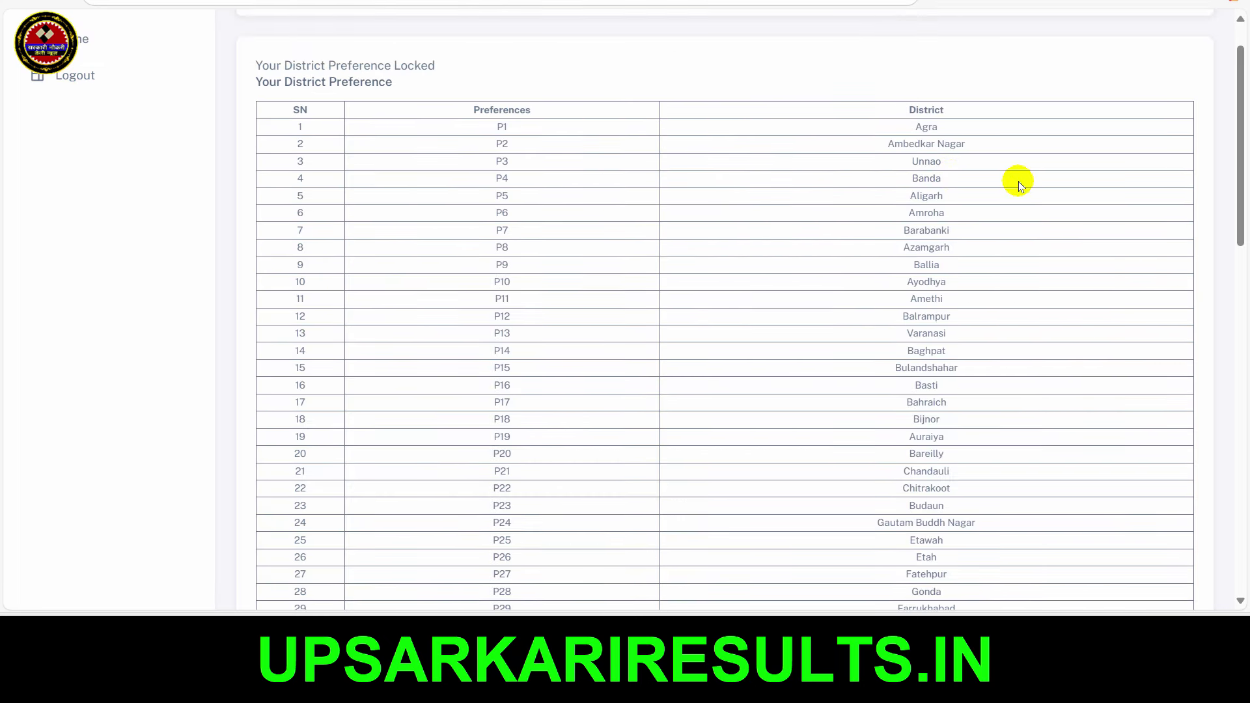
scroll(1019, 185, down, 15)
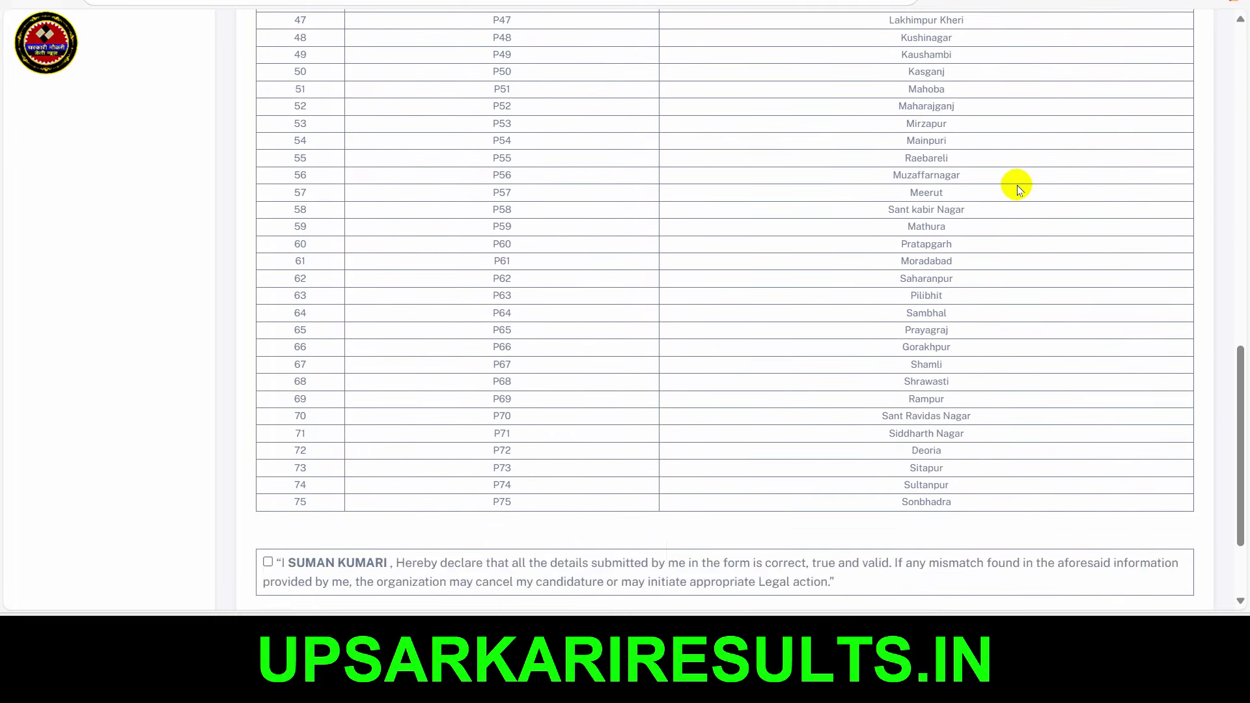
Accept the declaration below the district preferences, make the final submission of the application and confirm the no-correction notice
drag(216, 415, 269, 429)
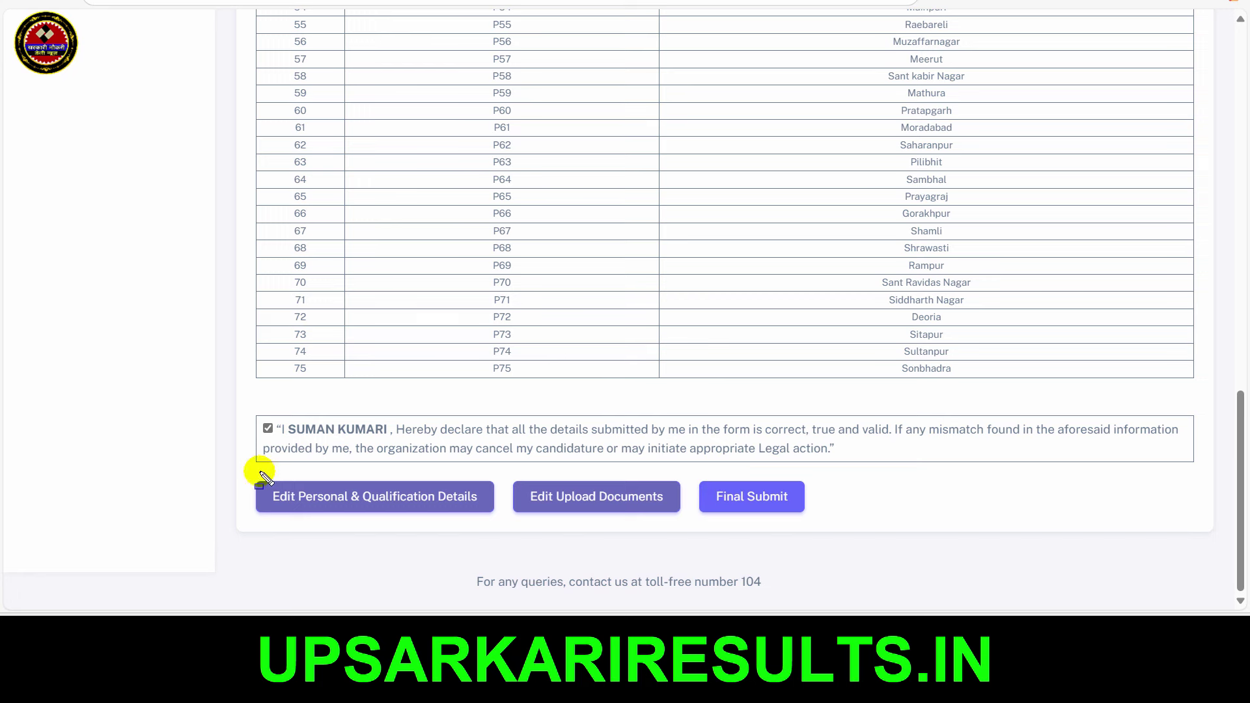
mouse_move(244, 467)
mouse_down()
mouse_move(639, 530)
mouse_move(790, 534)
mouse_move(816, 523)
mouse_up()
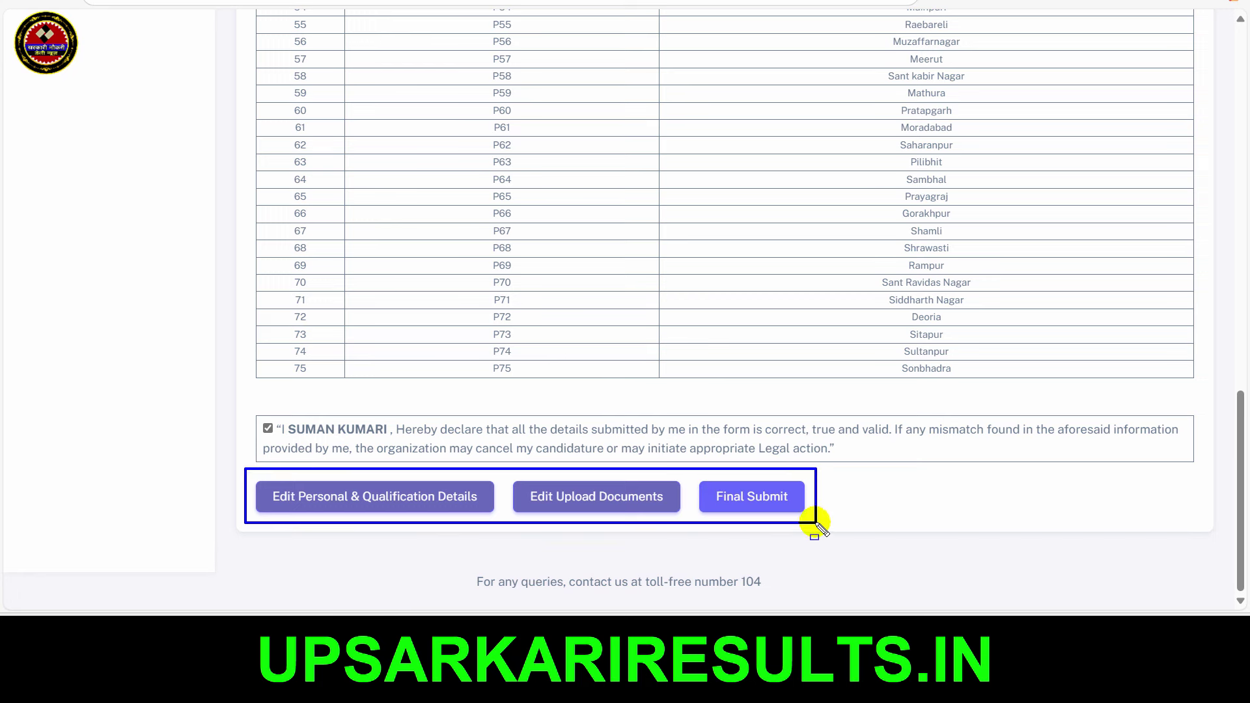
mouse_move(258, 481)
mouse_down()
mouse_move(260, 494)
mouse_move(672, 501)
mouse_move(666, 512)
mouse_up()
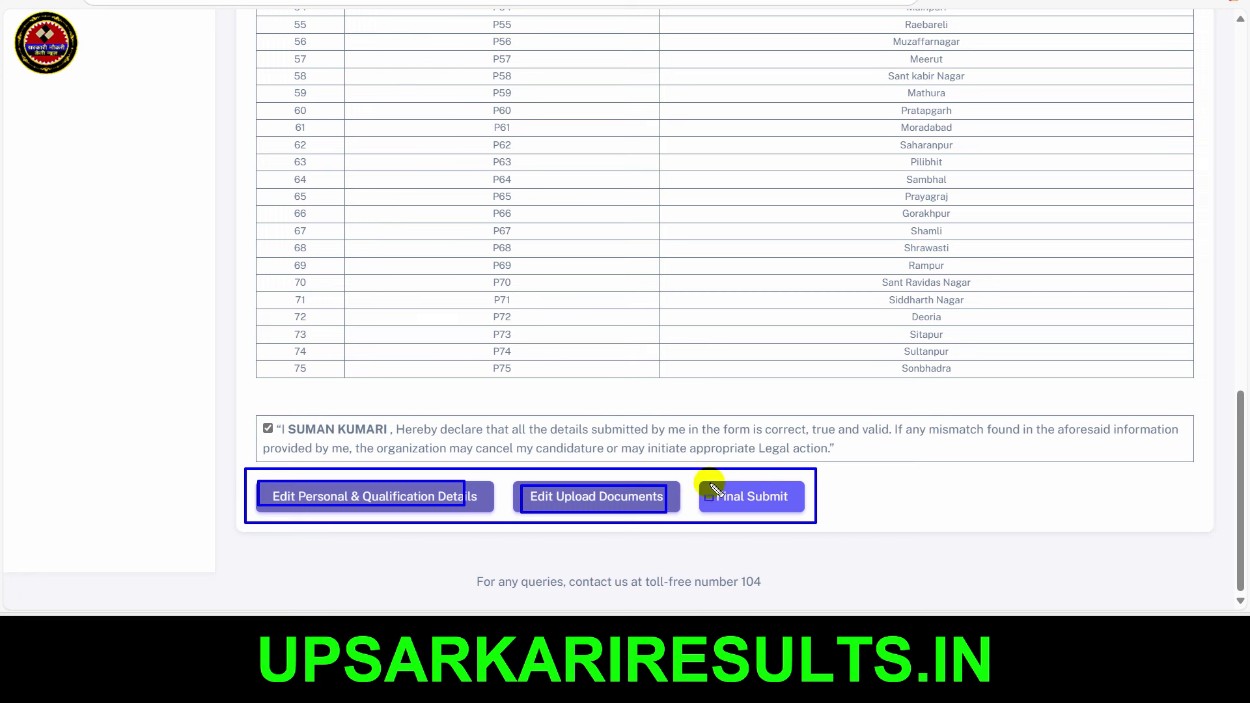
drag(711, 484, 799, 513)
key(Escape)
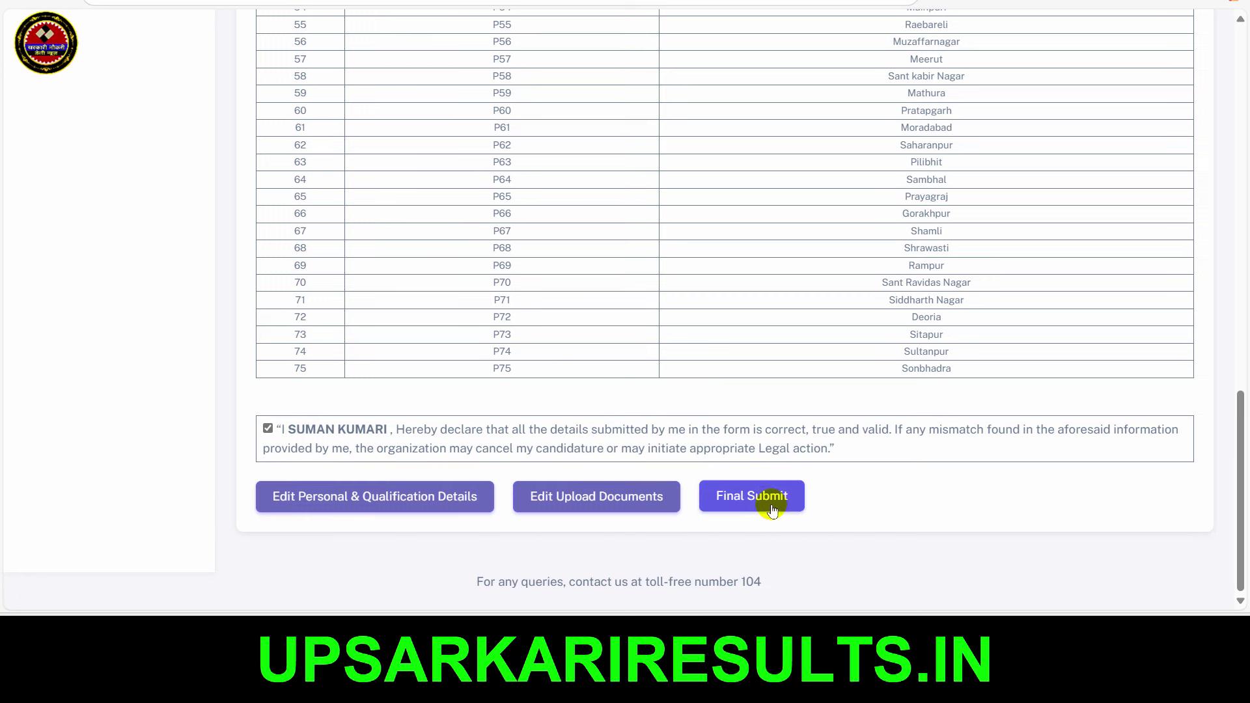
click(769, 505)
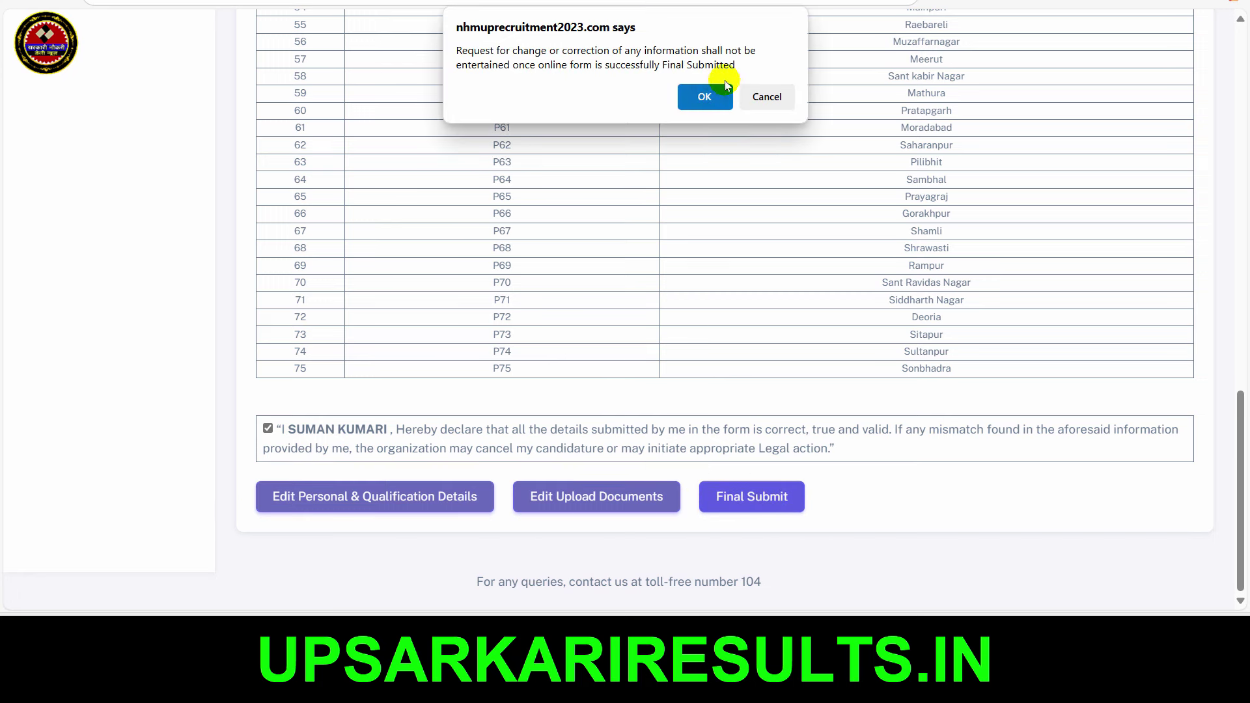
click(705, 98)
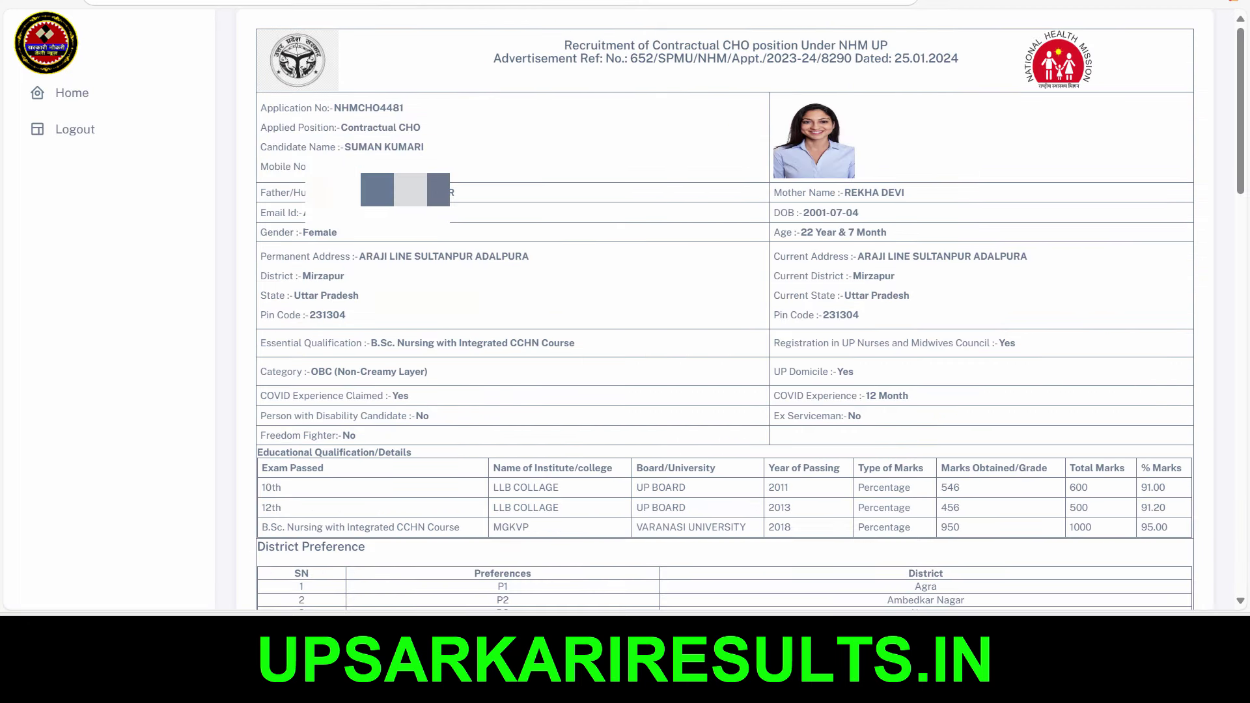
Examine the submitted application form, from its heading, application number and candidate details to the uploaded document list and print option
mouse_move(246, 19)
mouse_down()
mouse_move(939, 473)
mouse_move(1215, 607)
mouse_up()
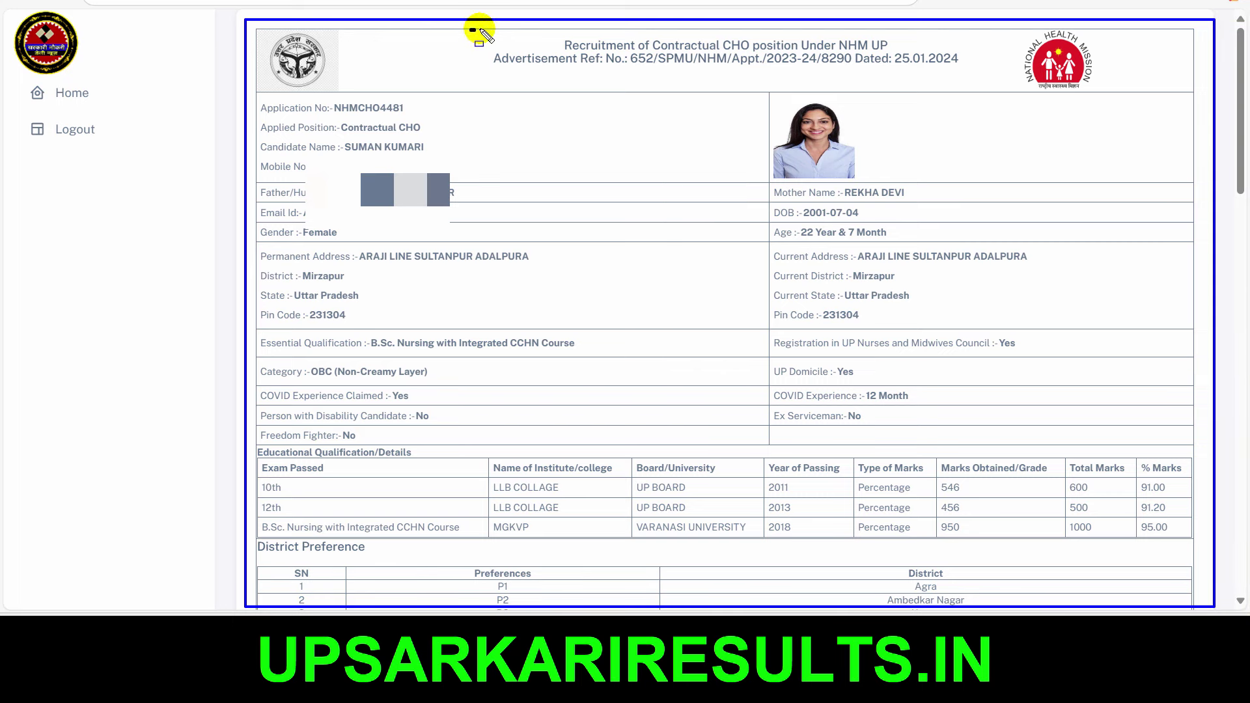
drag(470, 31, 994, 77)
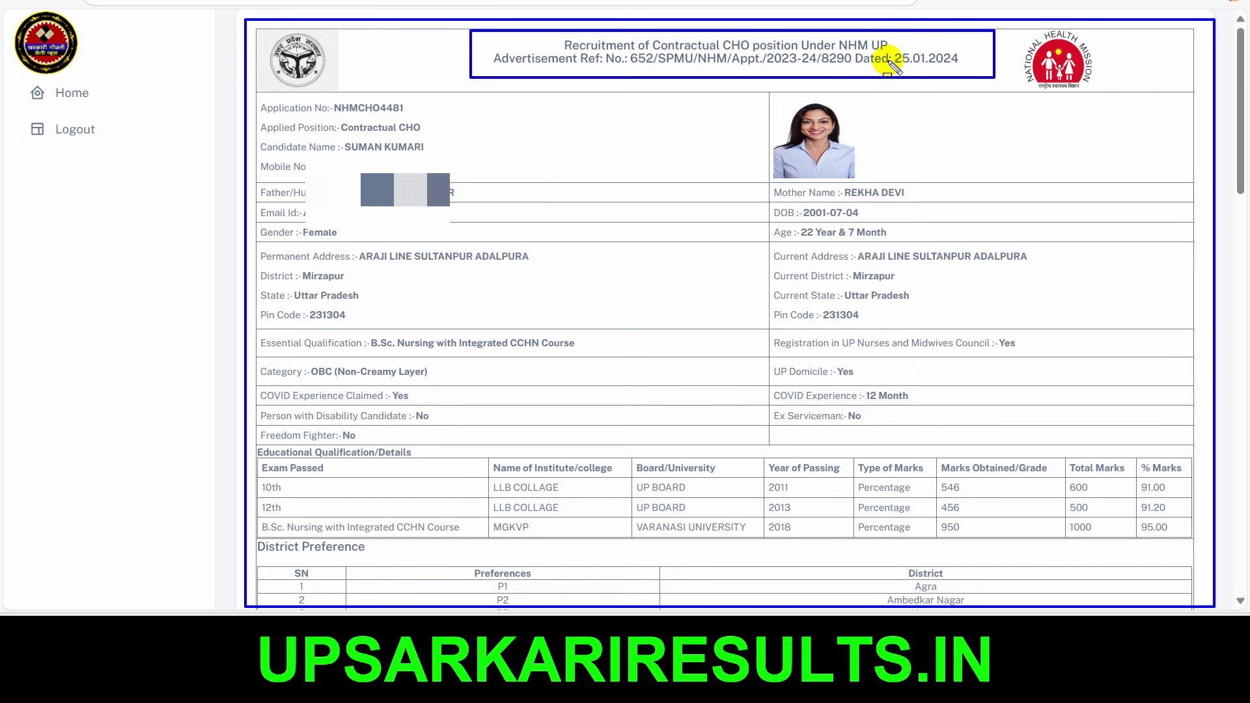
mouse_move(249, 93)
mouse_down()
mouse_move(550, 209)
mouse_move(572, 245)
mouse_up()
drag(307, 94, 434, 122)
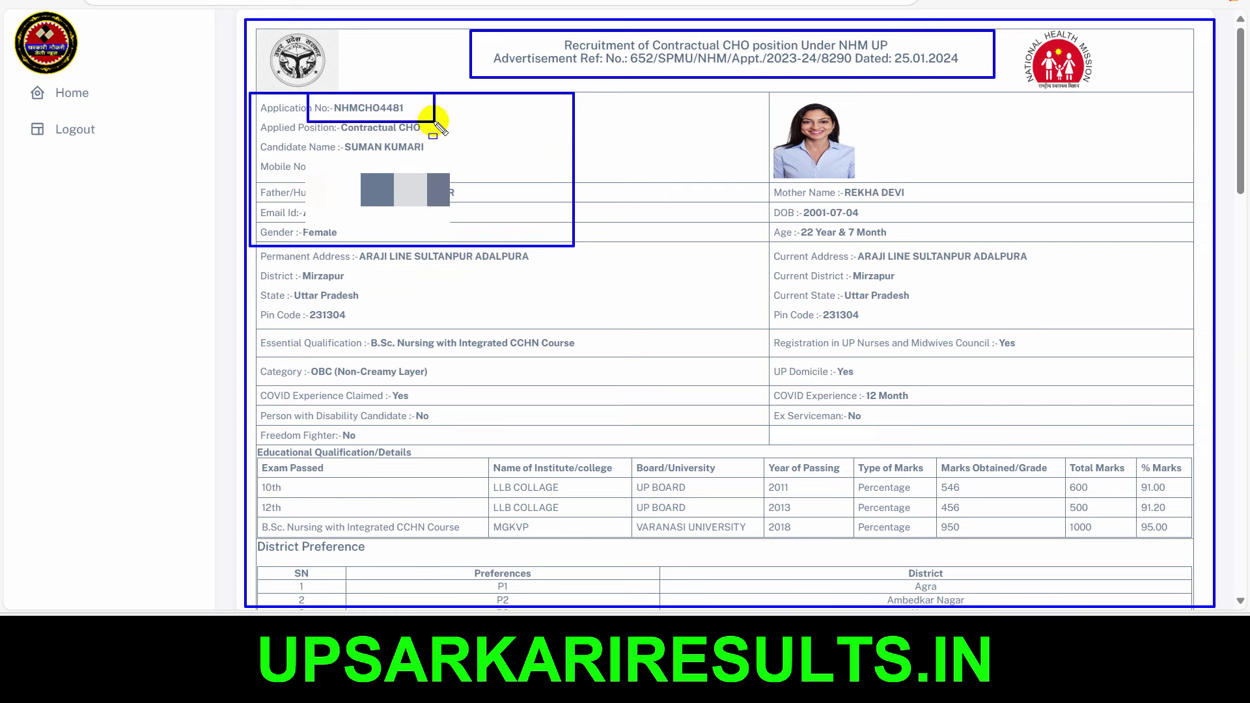
key(Escape)
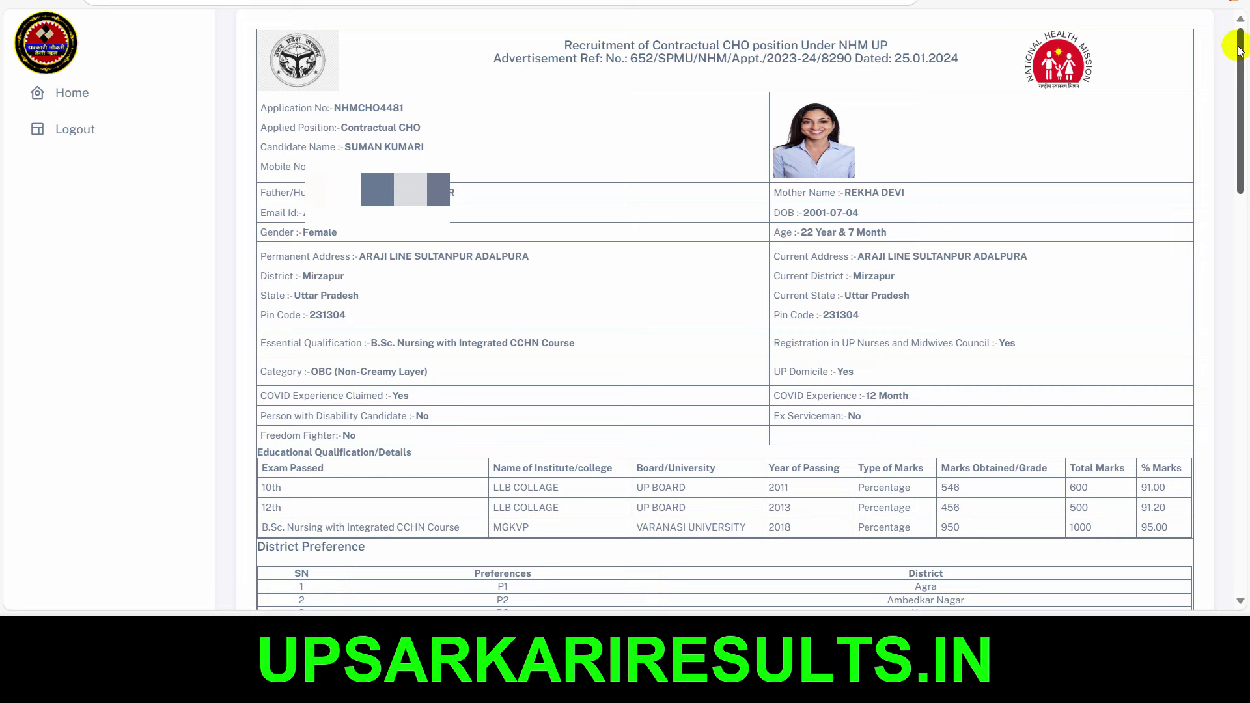
drag(1239, 48, 1238, 446)
drag(220, 553, 322, 615)
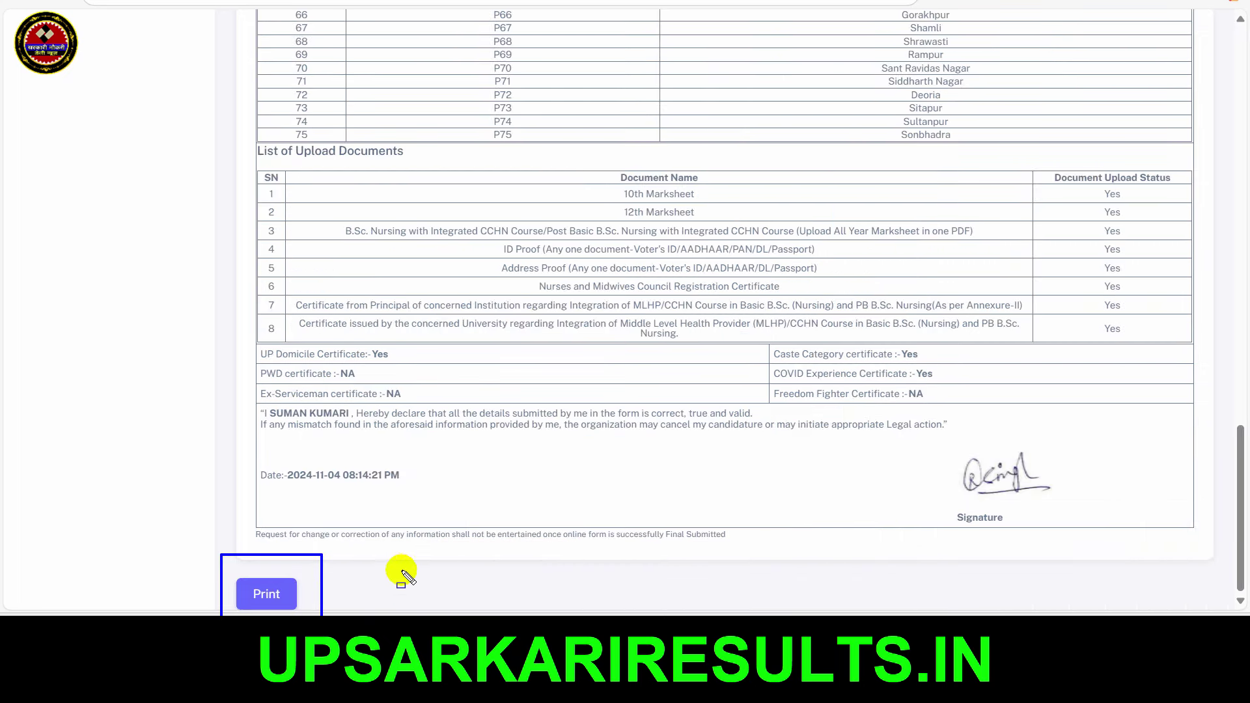
key(Escape)
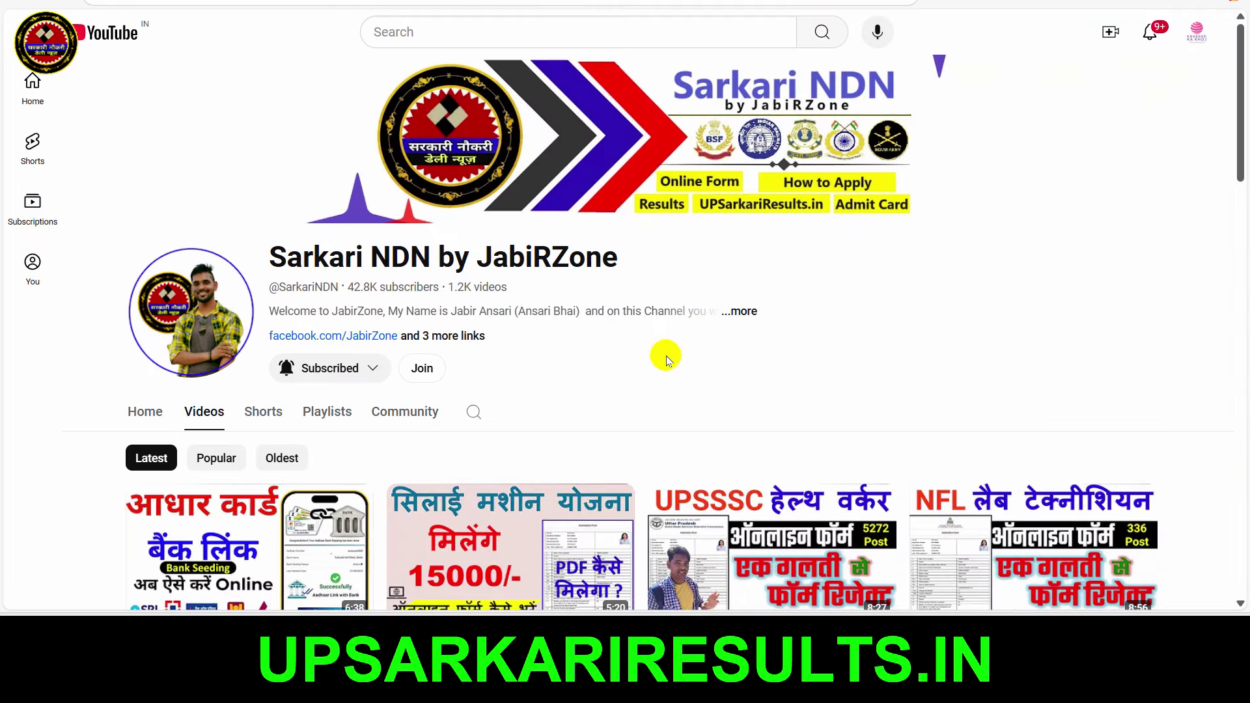
mouse_move(104, 201)
mouse_down()
mouse_move(156, 235)
mouse_move(762, 431)
mouse_move(815, 419)
mouse_up()
key(Escape)
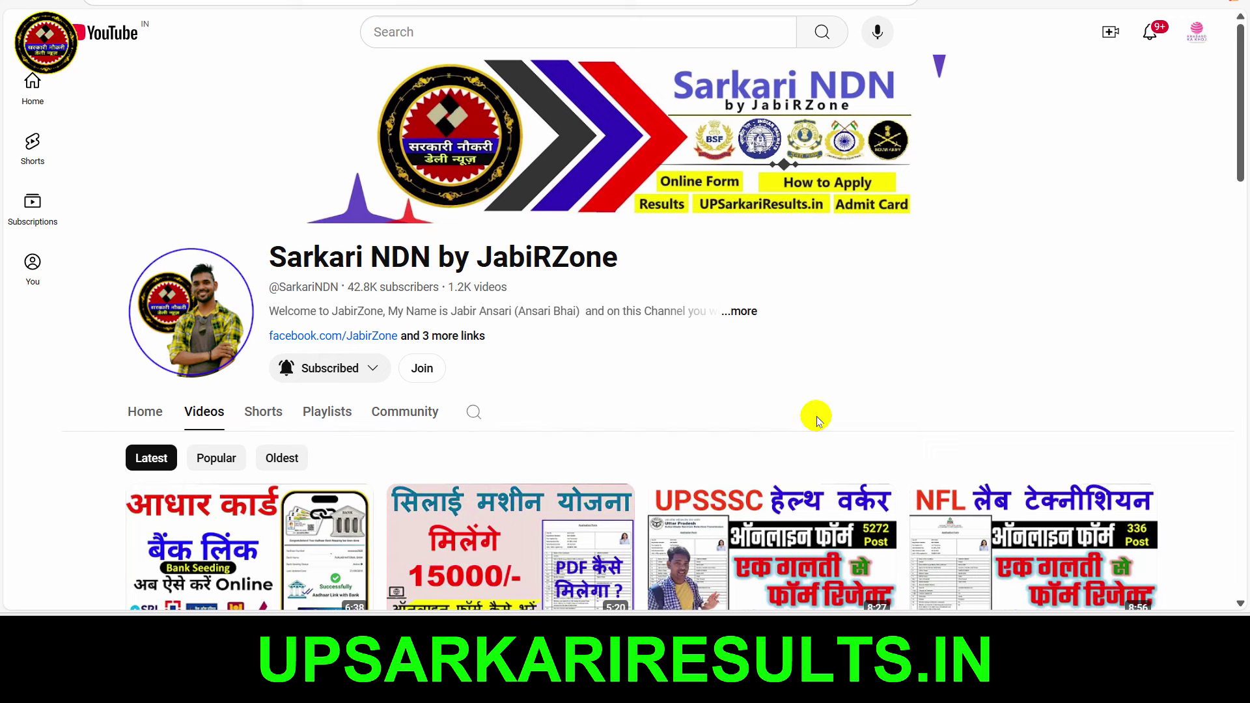